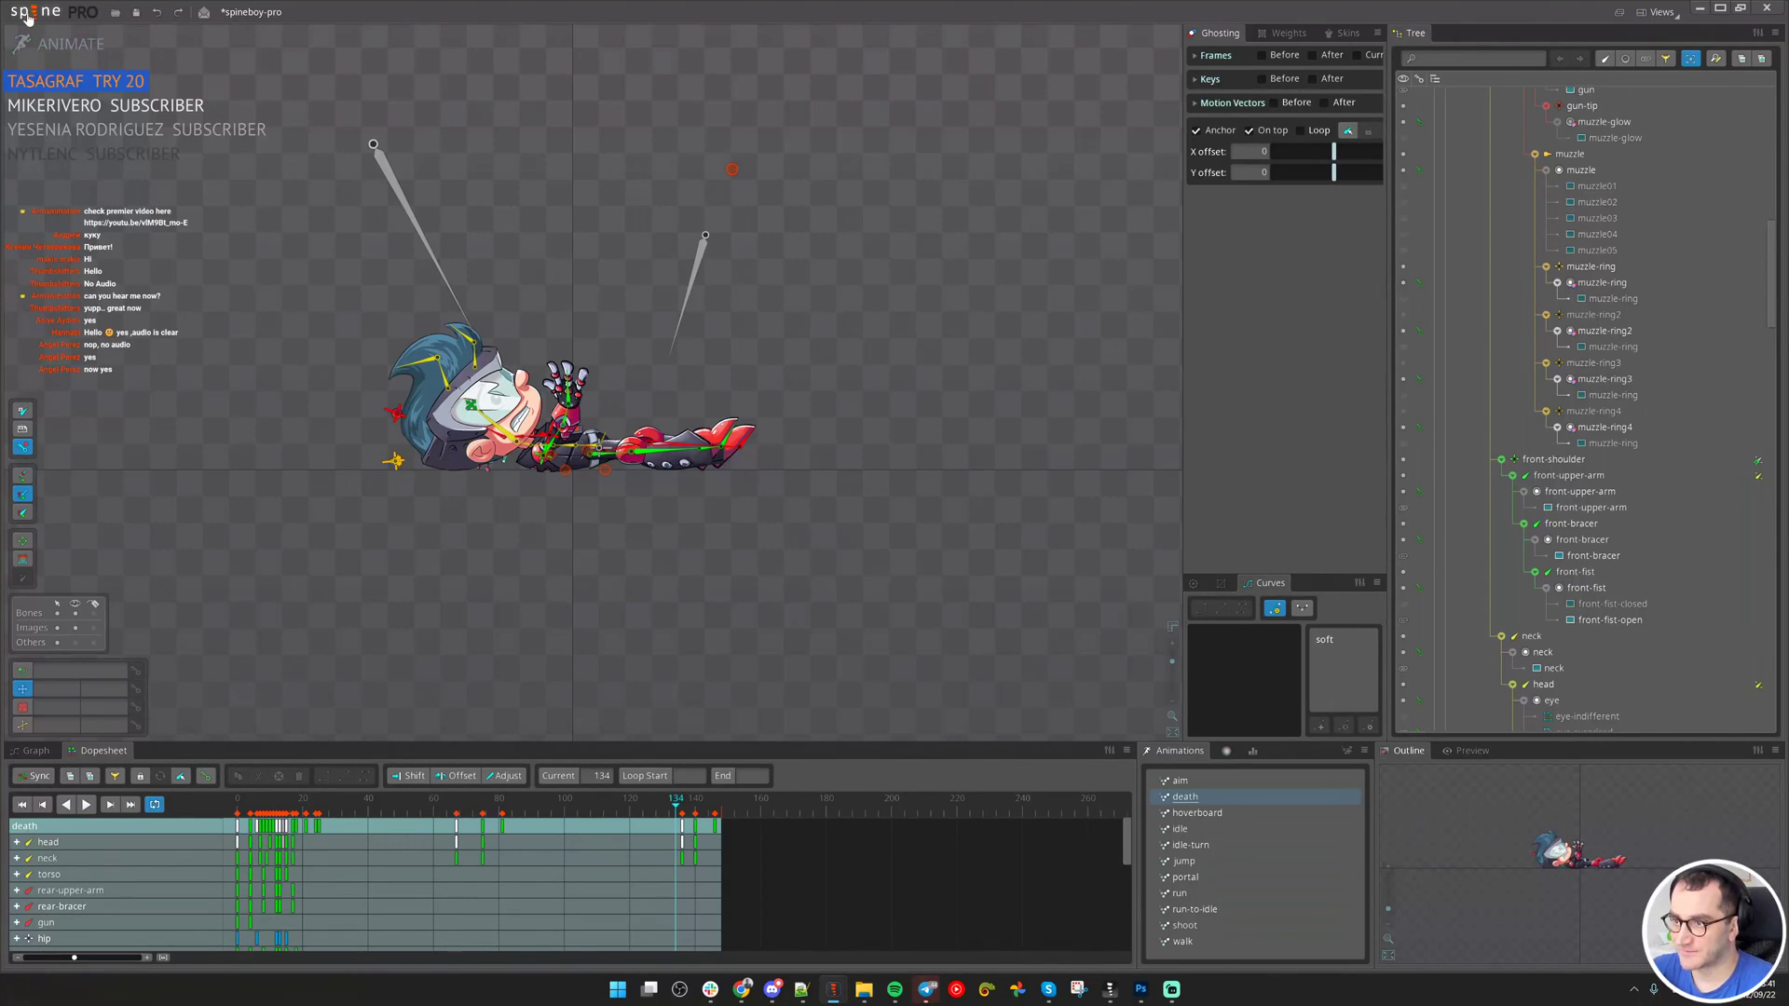
Switch to the test project and examine the dungeon scene and its torch holders.
click(28, 13)
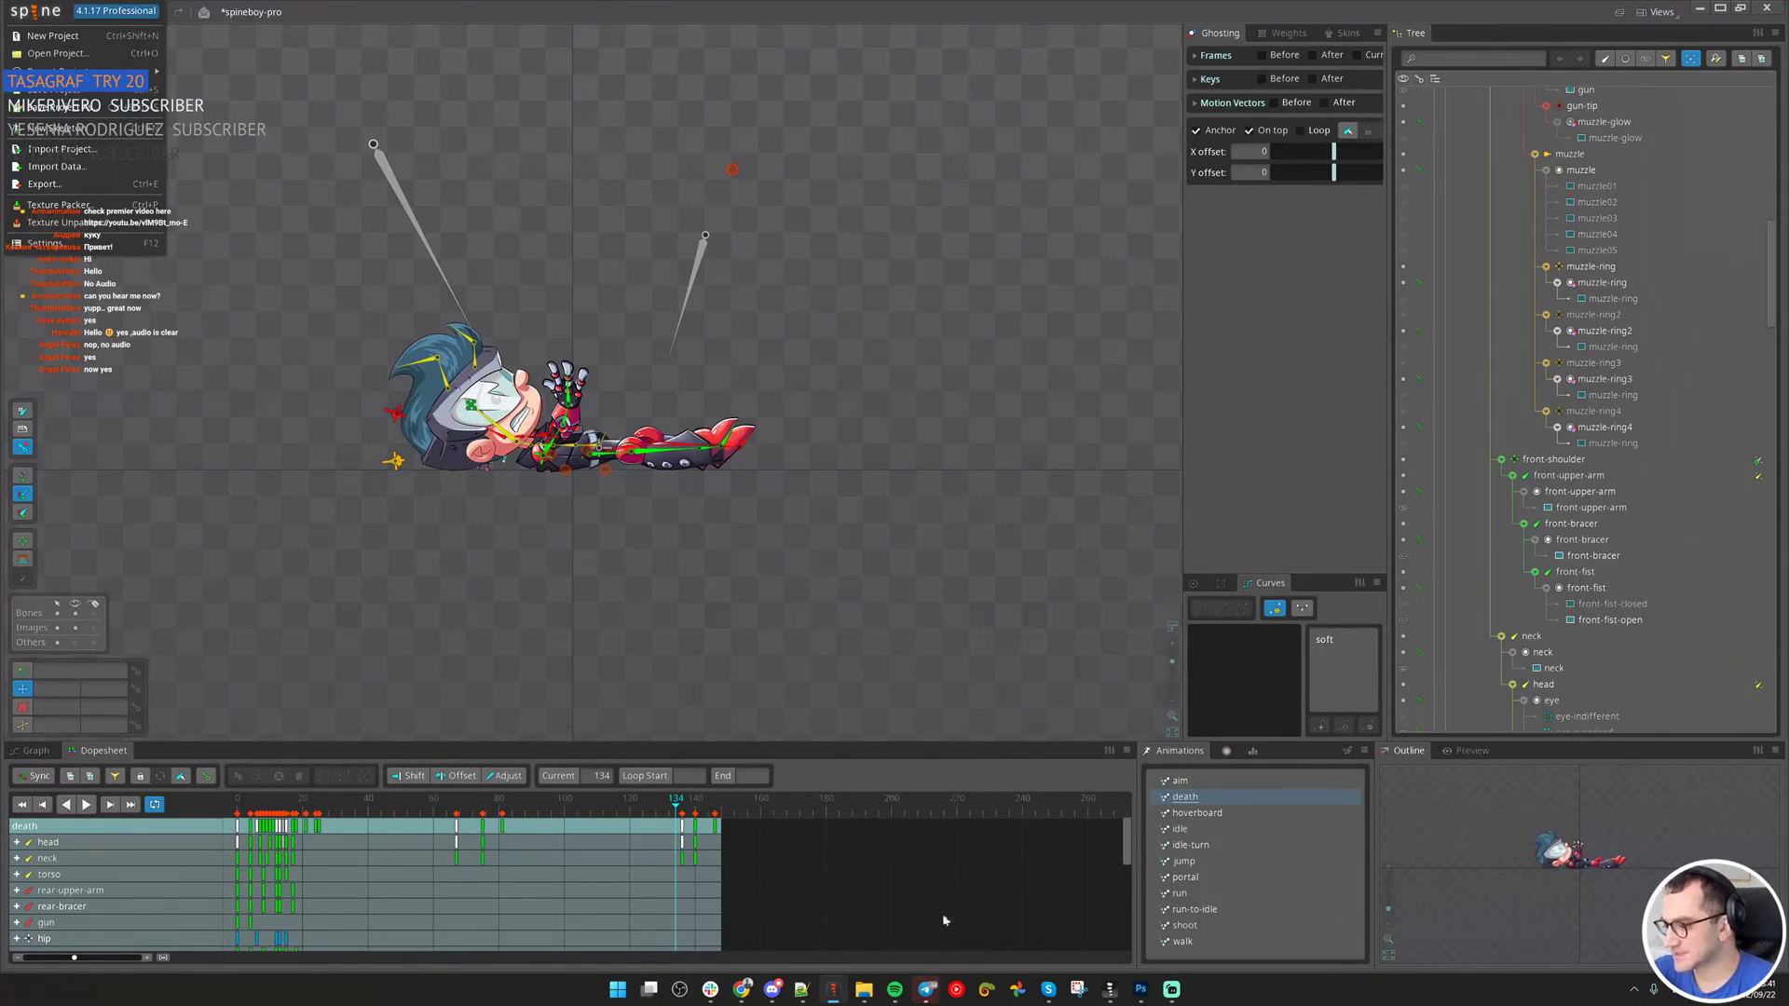
mouse_move(833, 989)
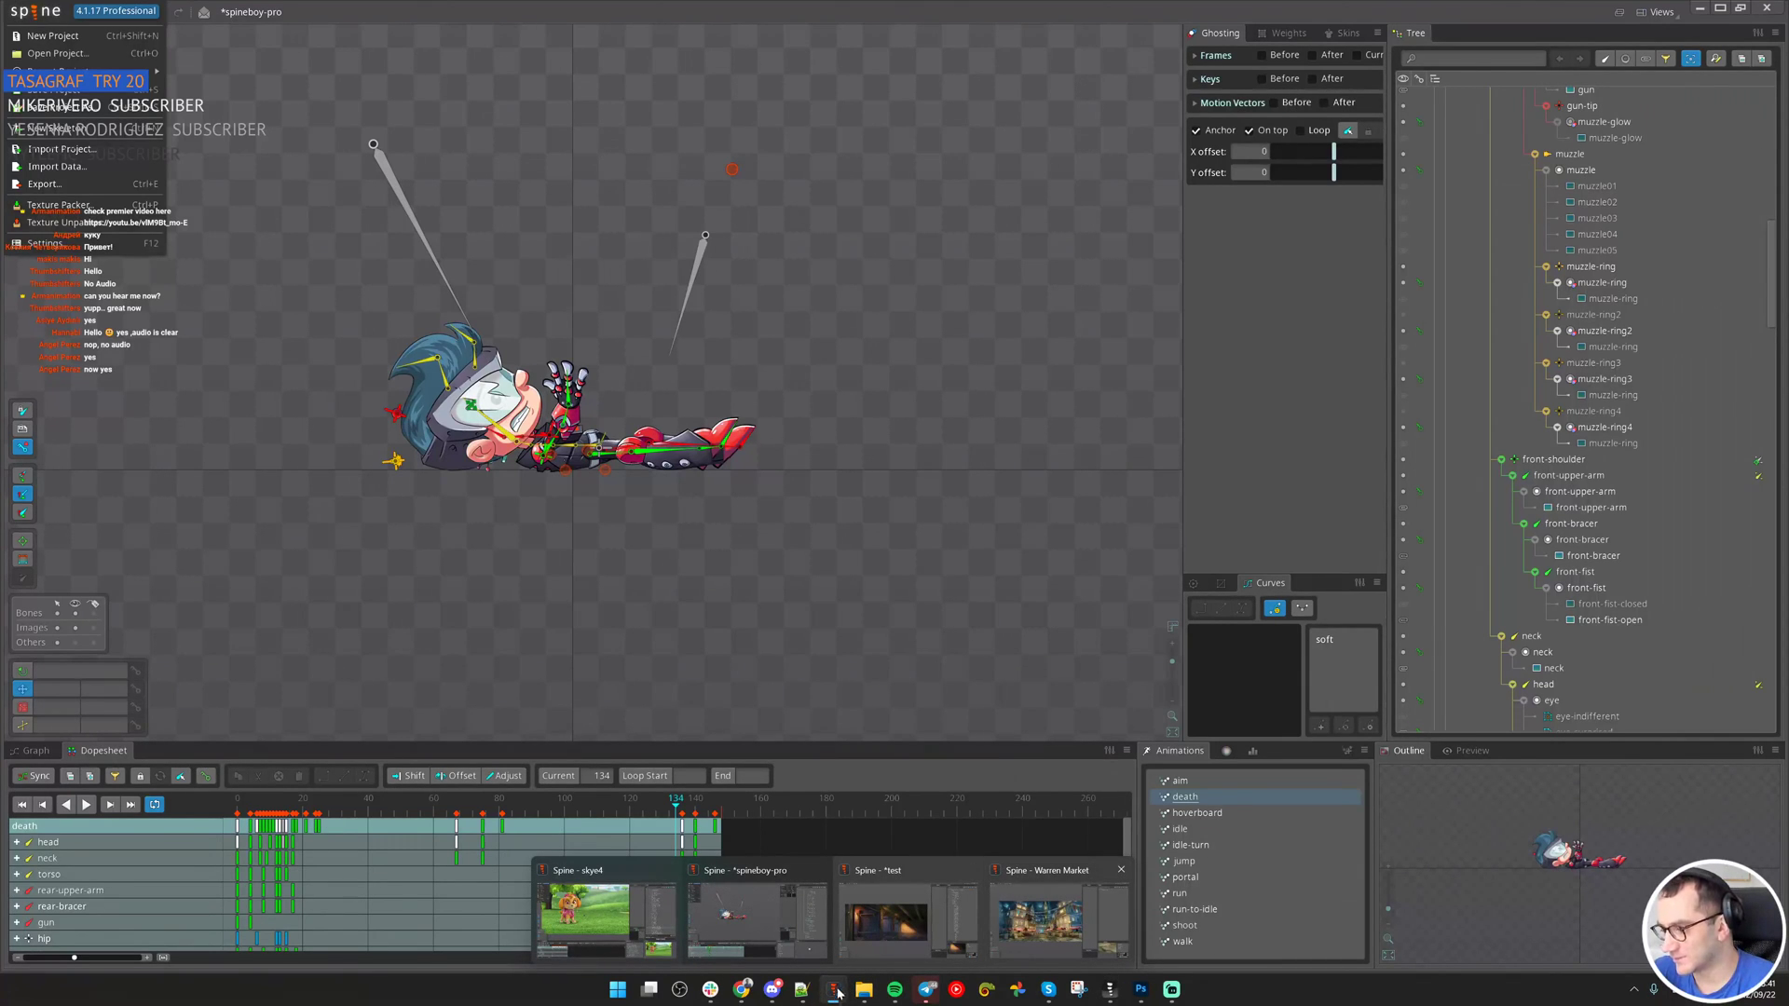
click(887, 927)
scroll(613, 840, up, 2)
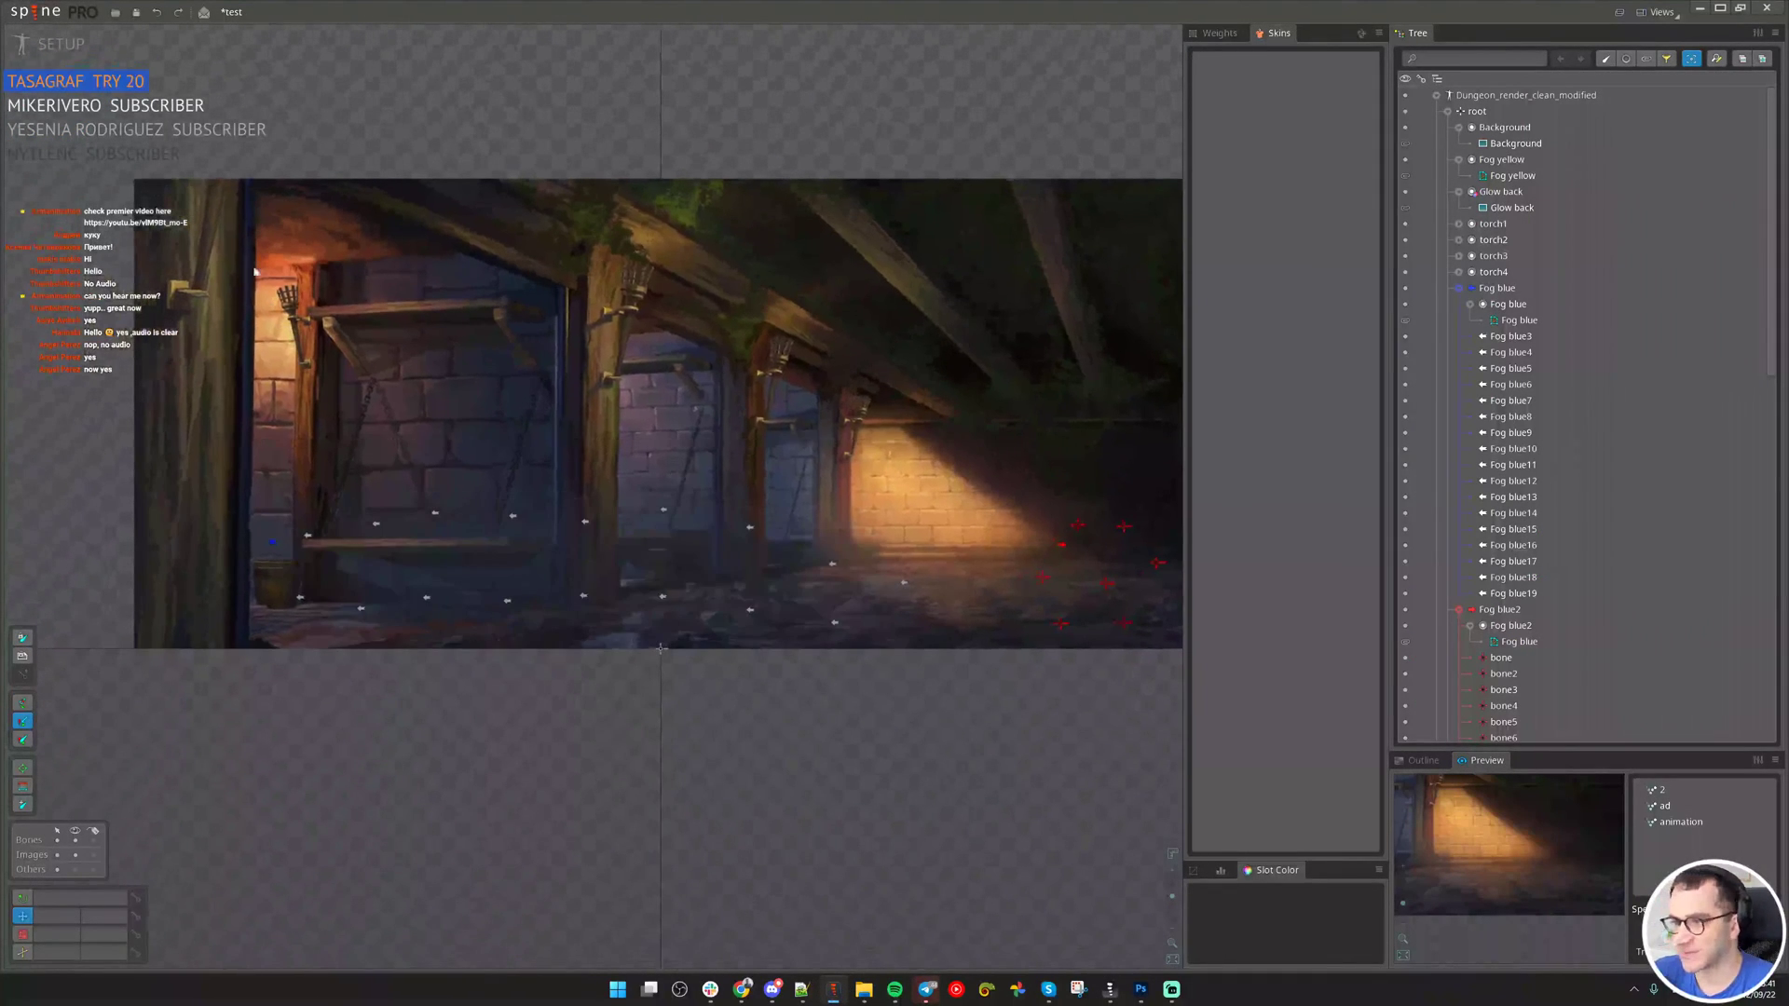
scroll(232, 286, up, 2)
drag(822, 364, 659, 460)
scroll(816, 353, down, 3)
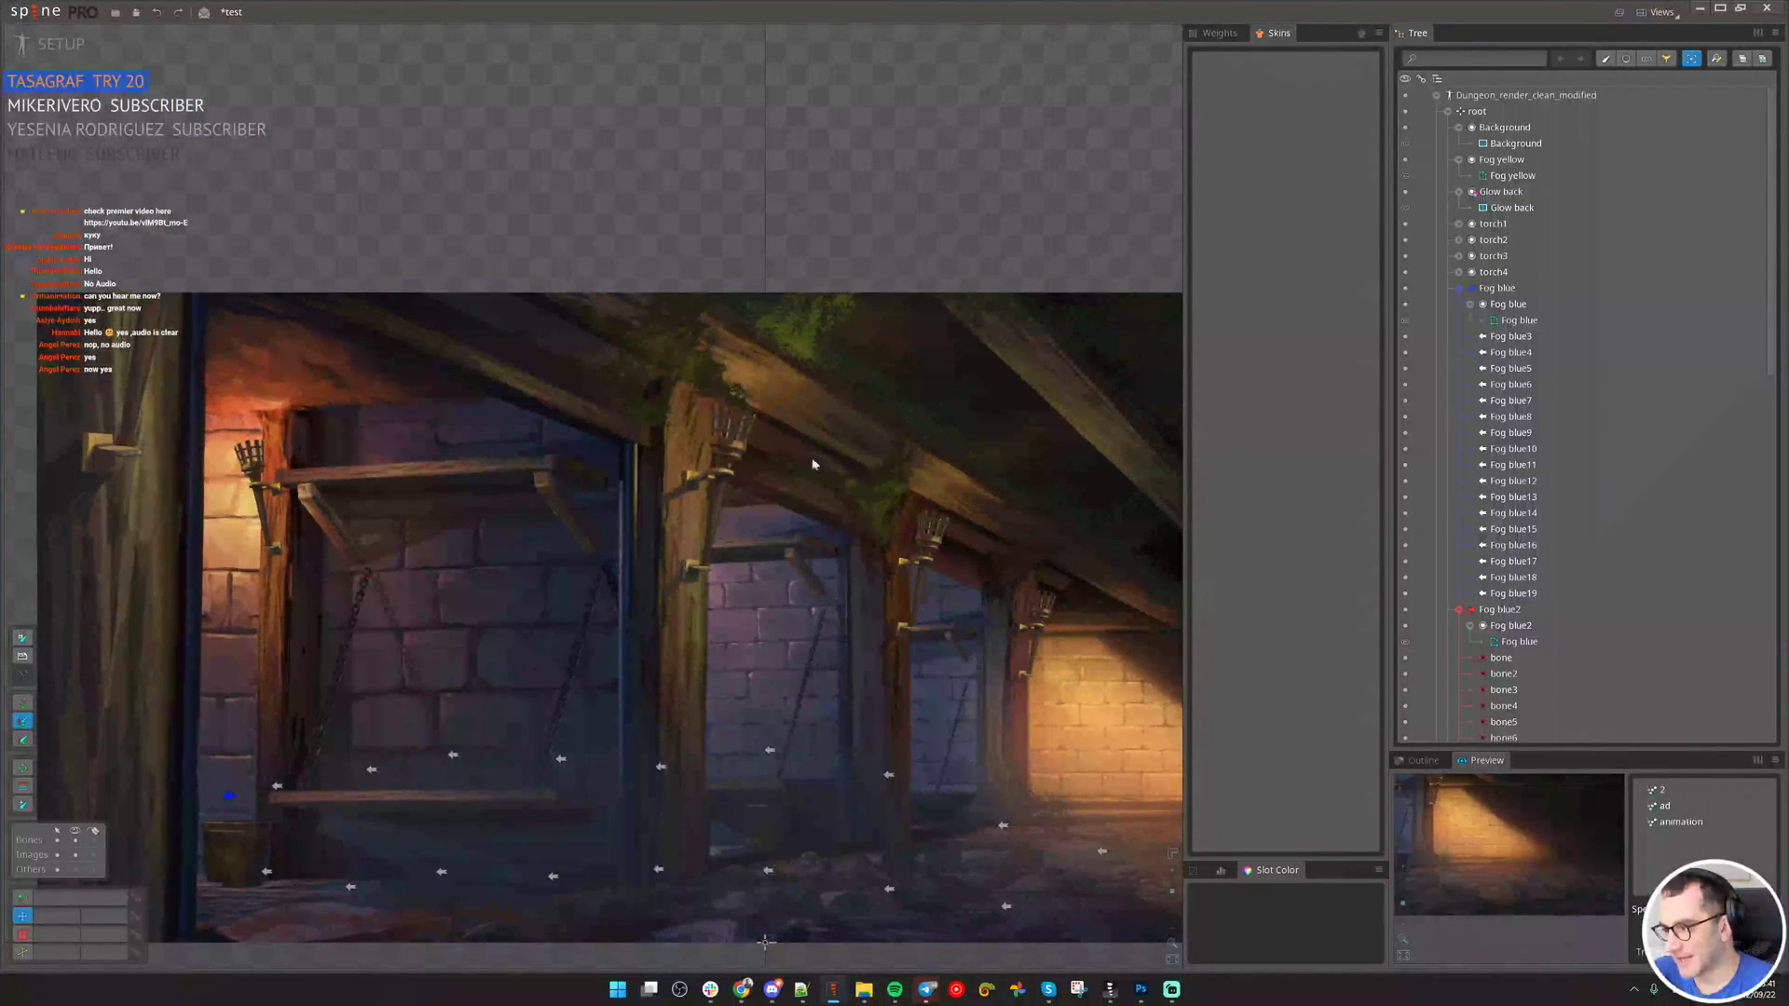
click(1020, 733)
Switch to the Warren Market project, and in Animate mode examine the flame bone container19 of the torch above the red stall.
mouse_move(828, 995)
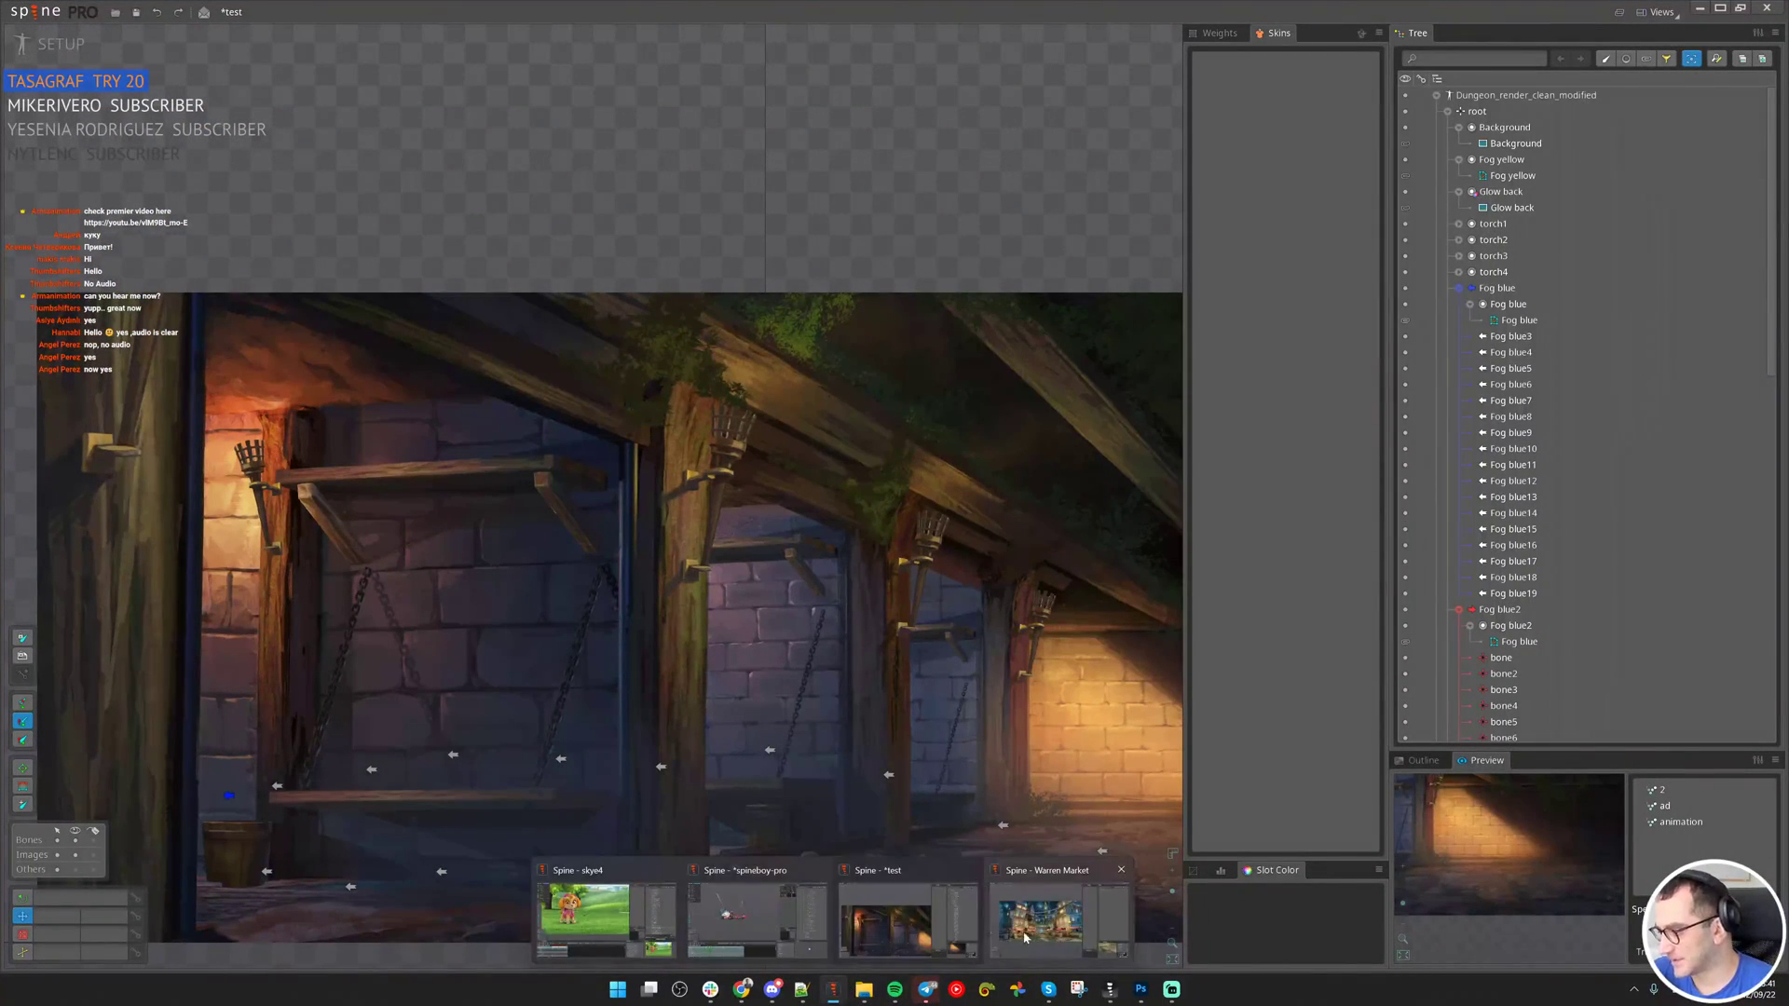
click(1045, 915)
scroll(380, 582, up, 5)
scroll(379, 581, down, 5)
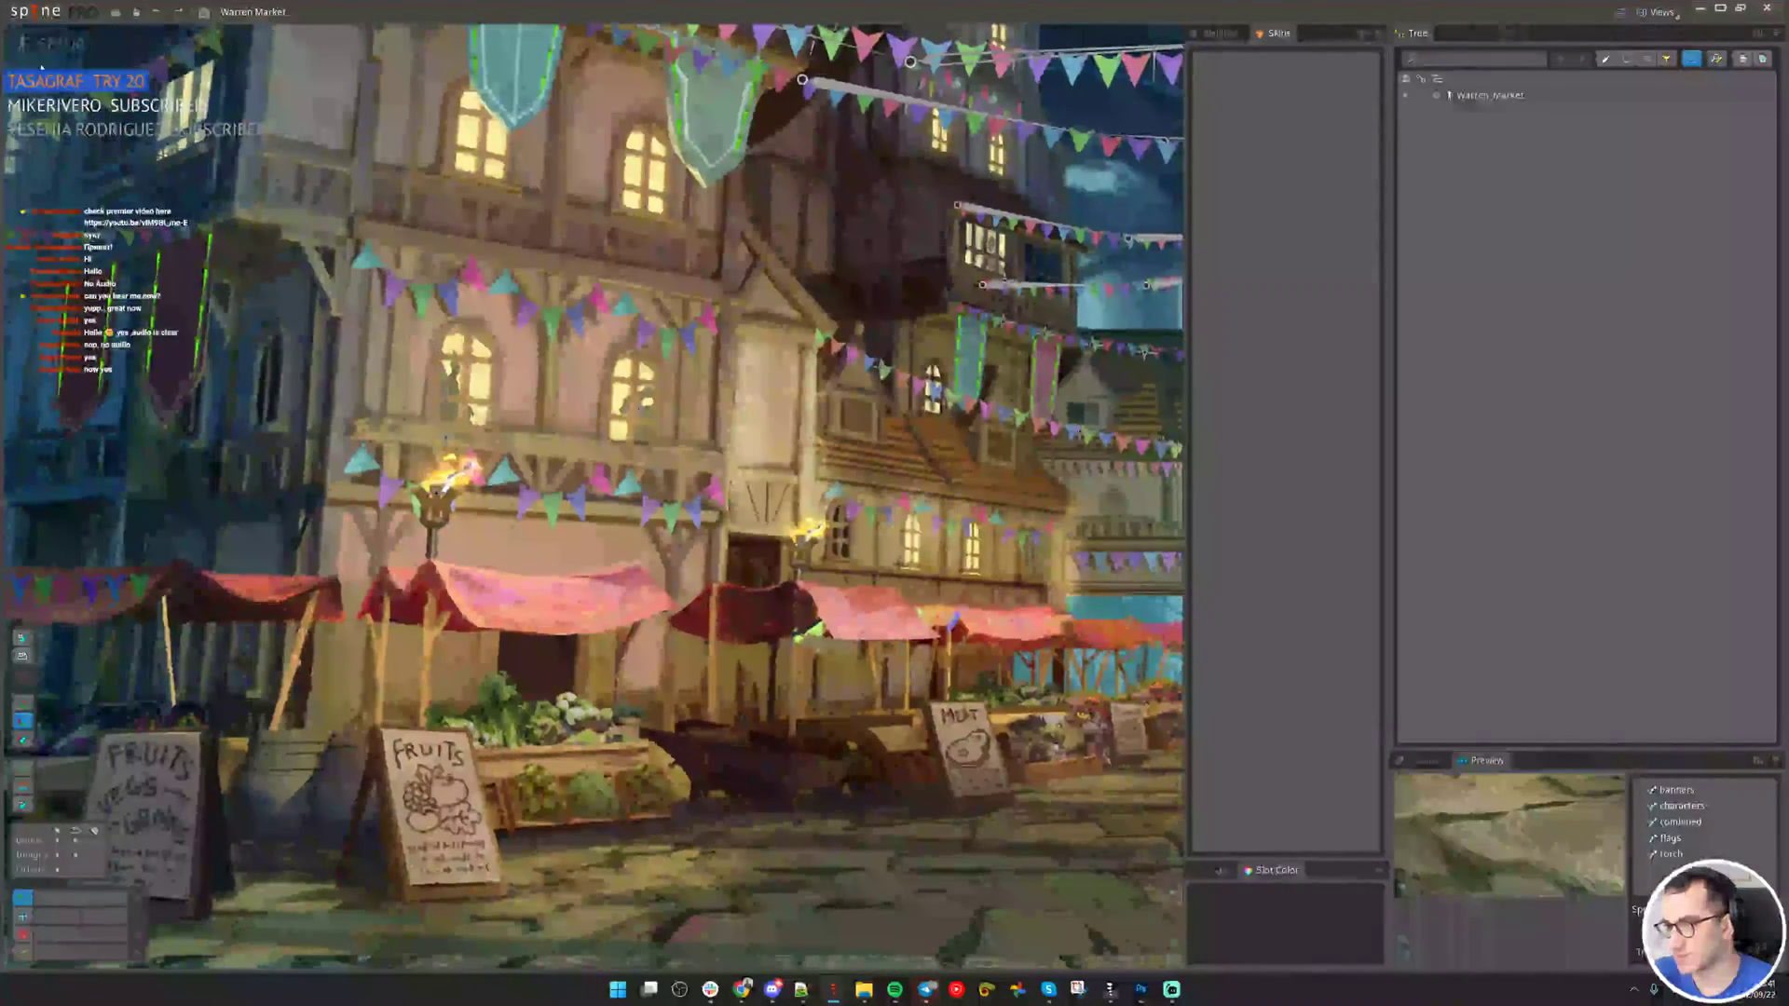
click(56, 43)
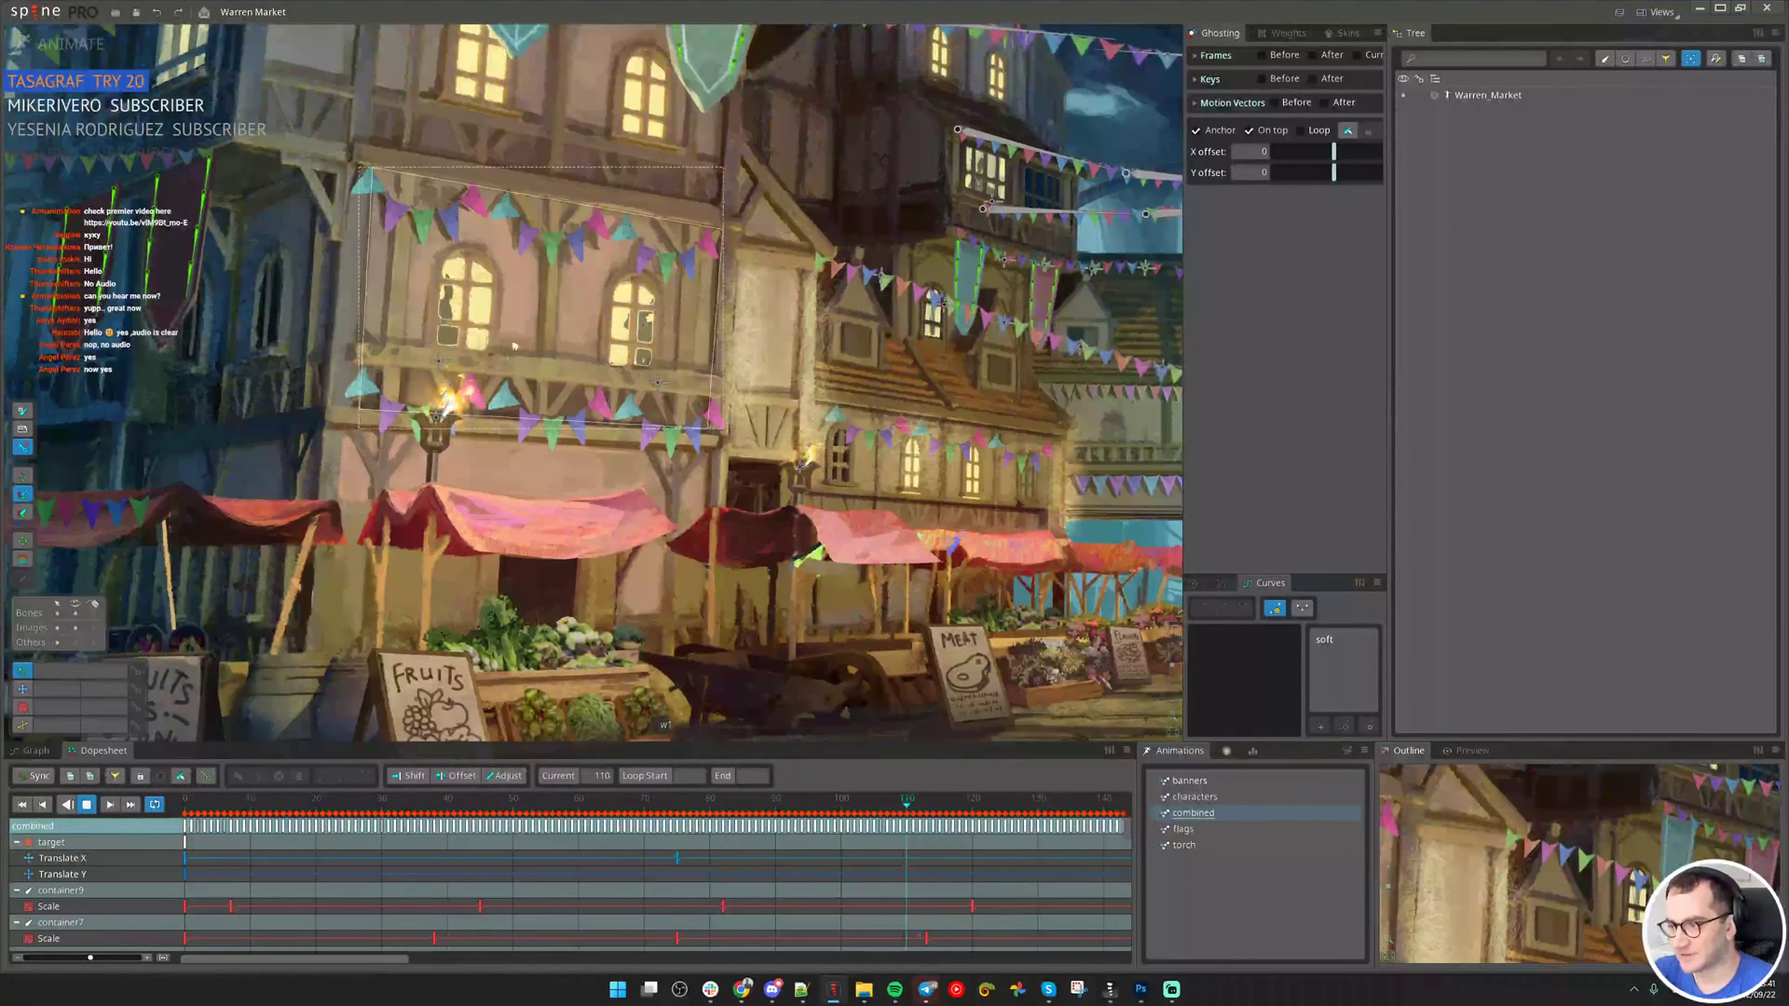
scroll(511, 372, up, 3)
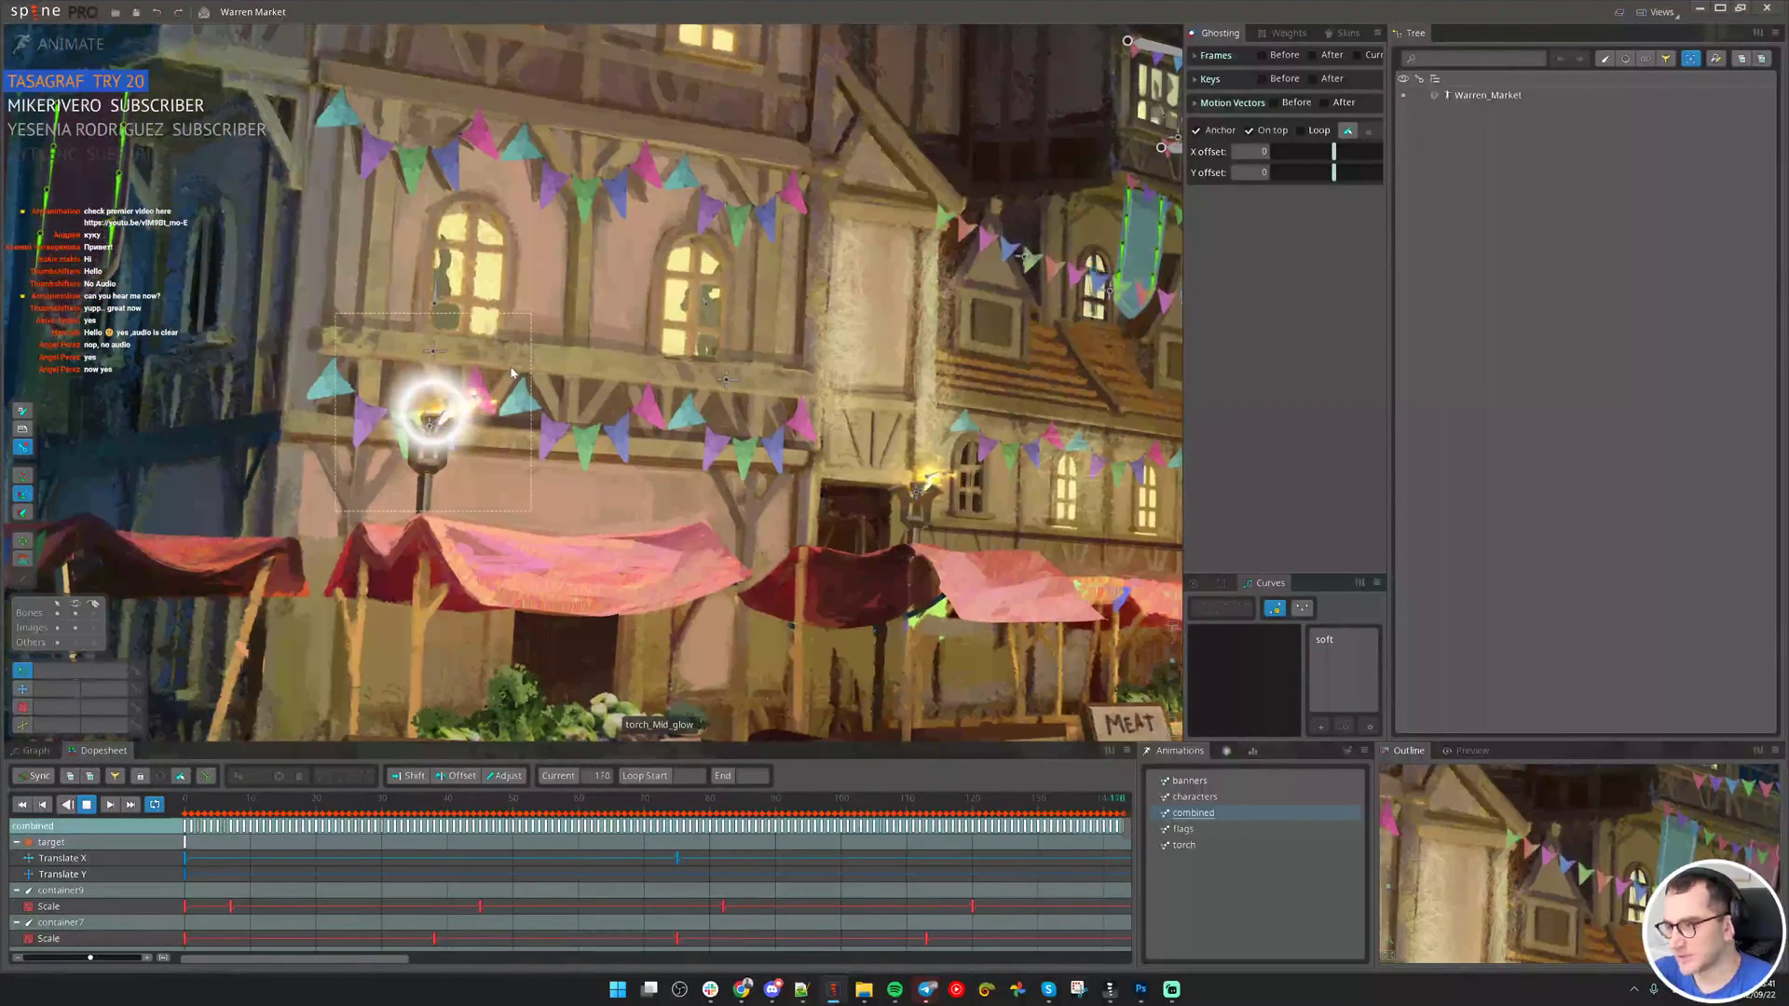
scroll(430, 429, up, 3)
click(430, 428)
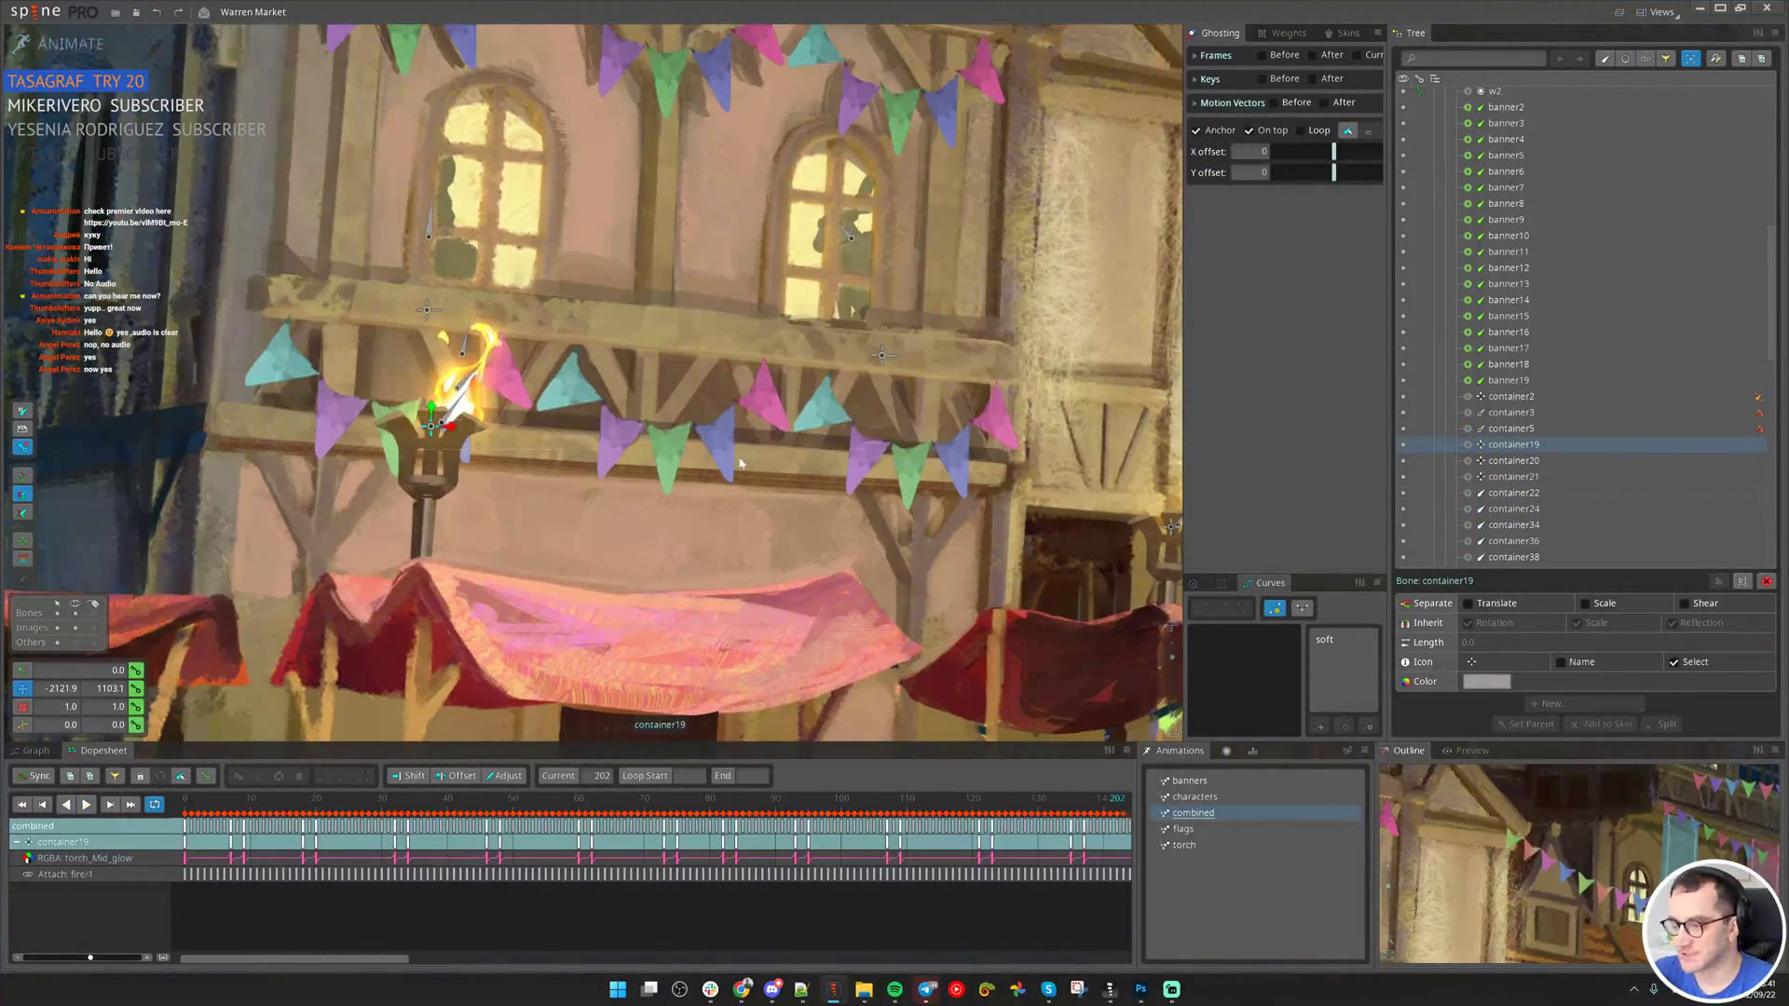
scroll(740, 463, down, 5)
Return to the test project and start a project import, opening the file chooser for the source project.
mouse_move(833, 989)
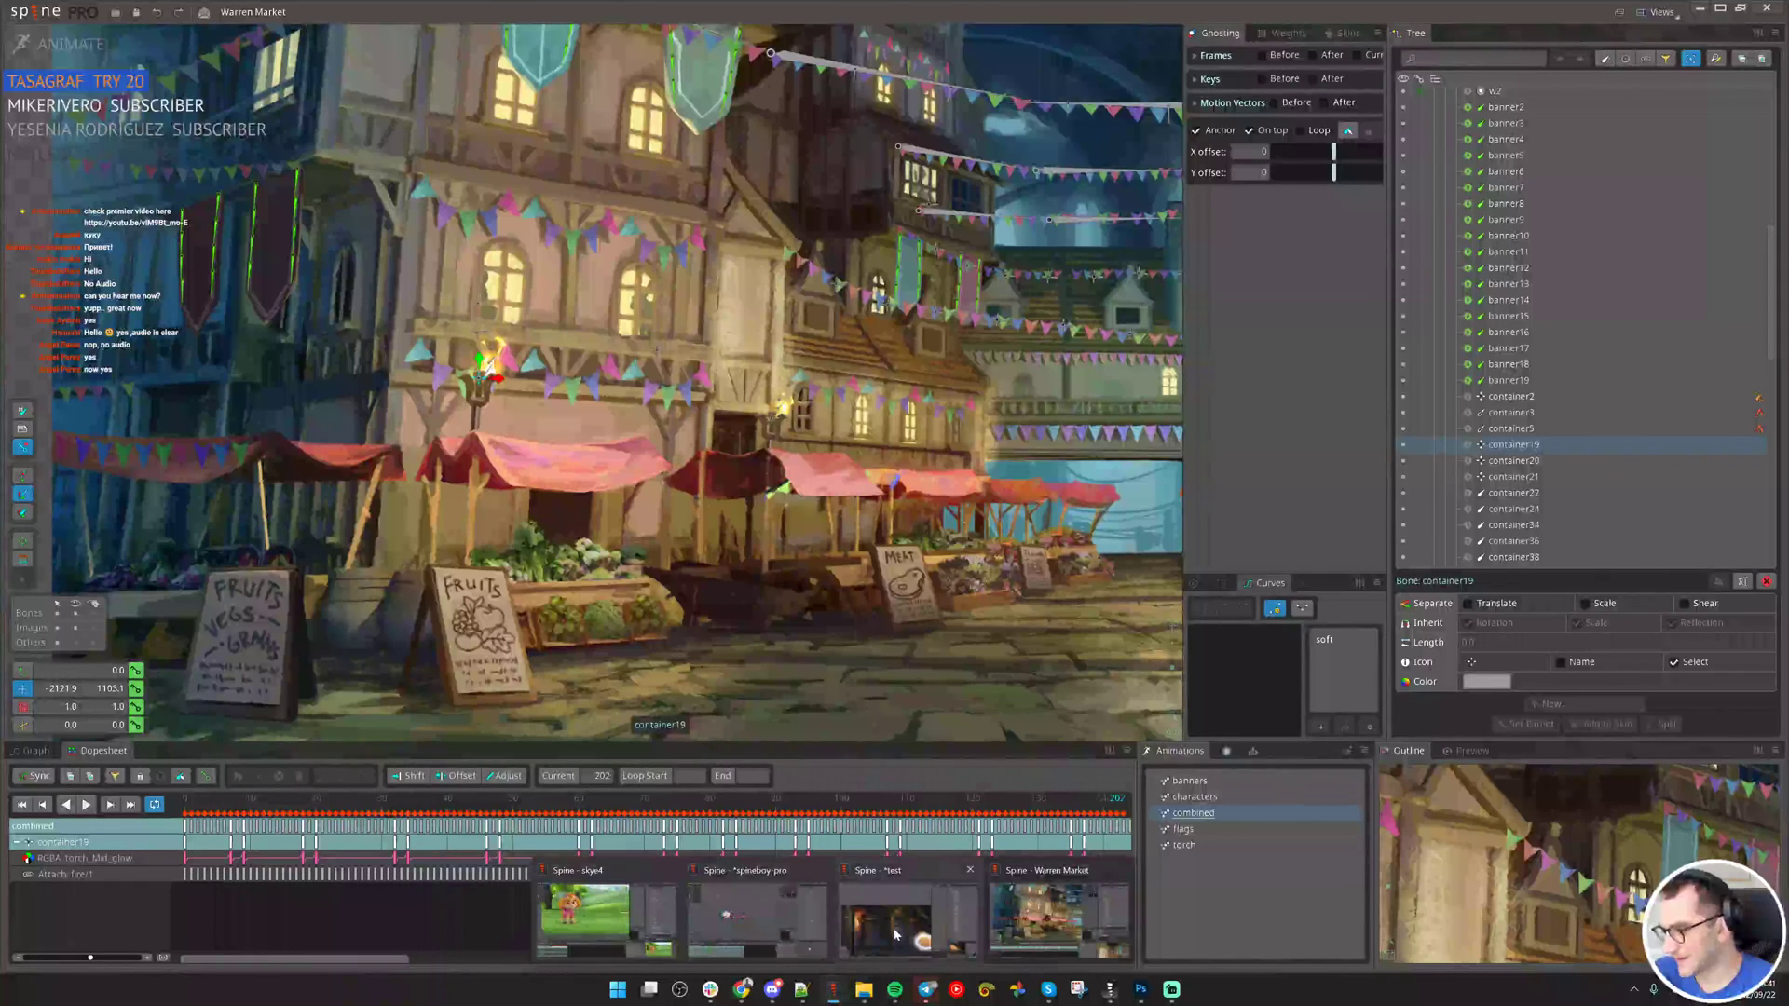
click(894, 934)
click(35, 11)
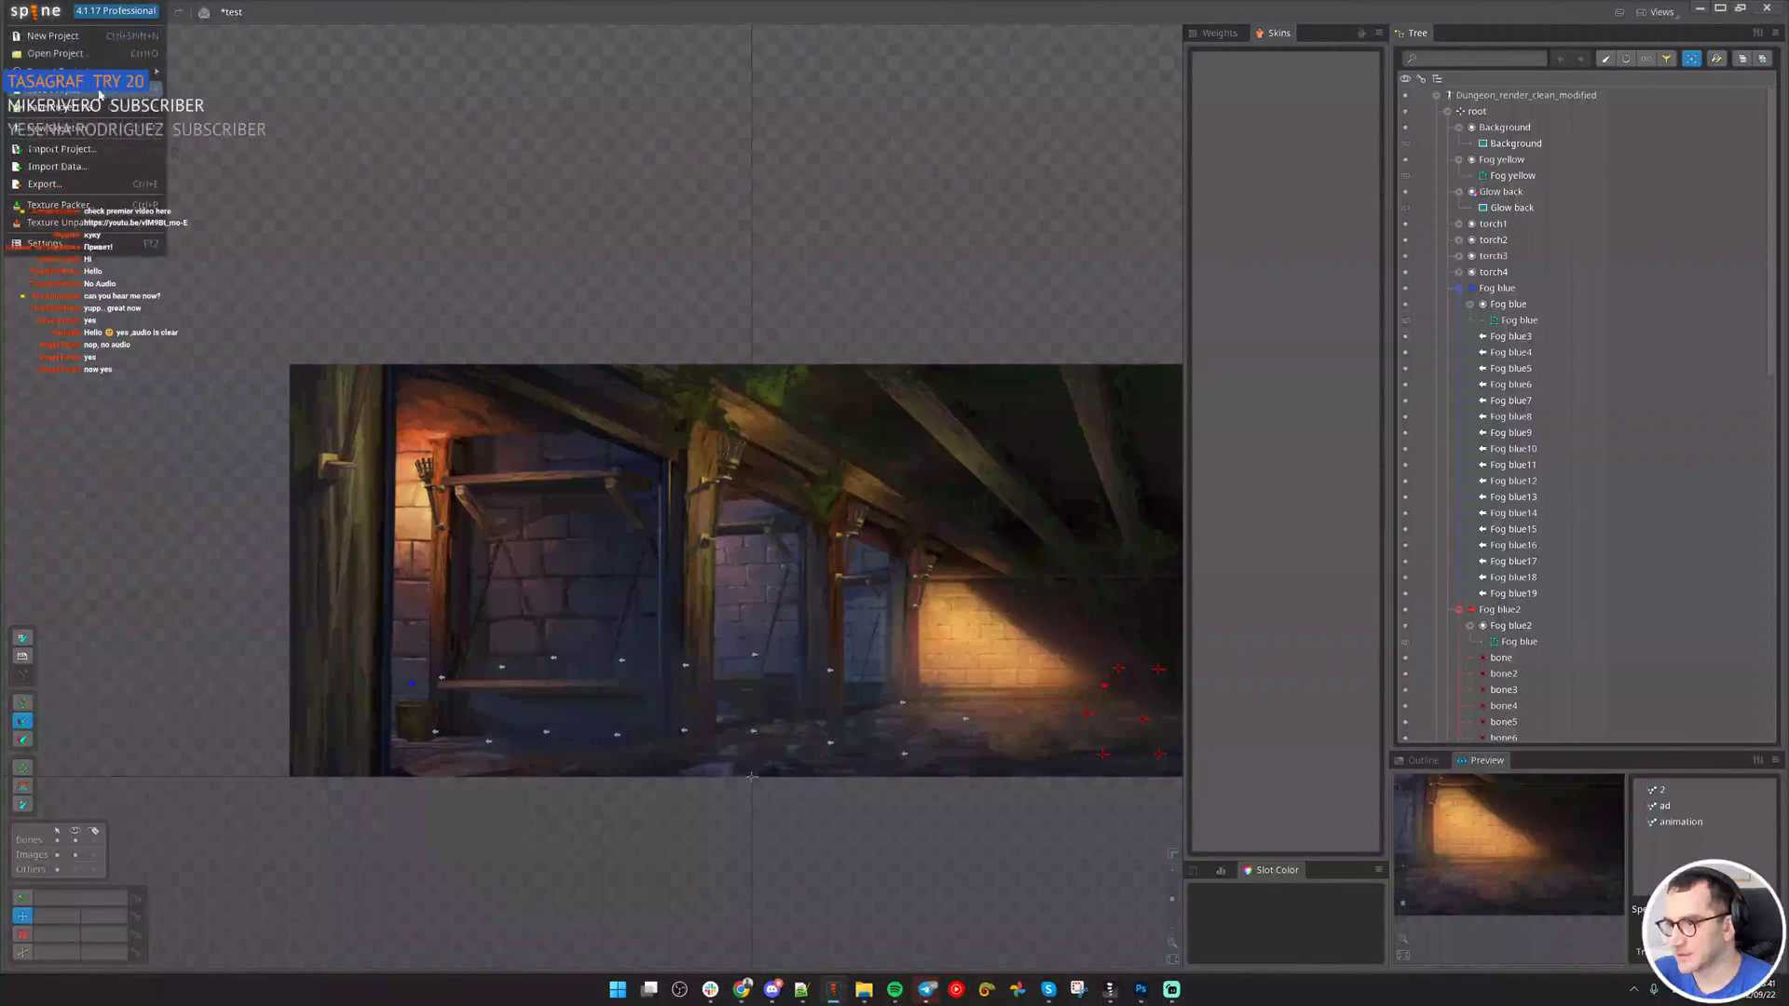
click(92, 158)
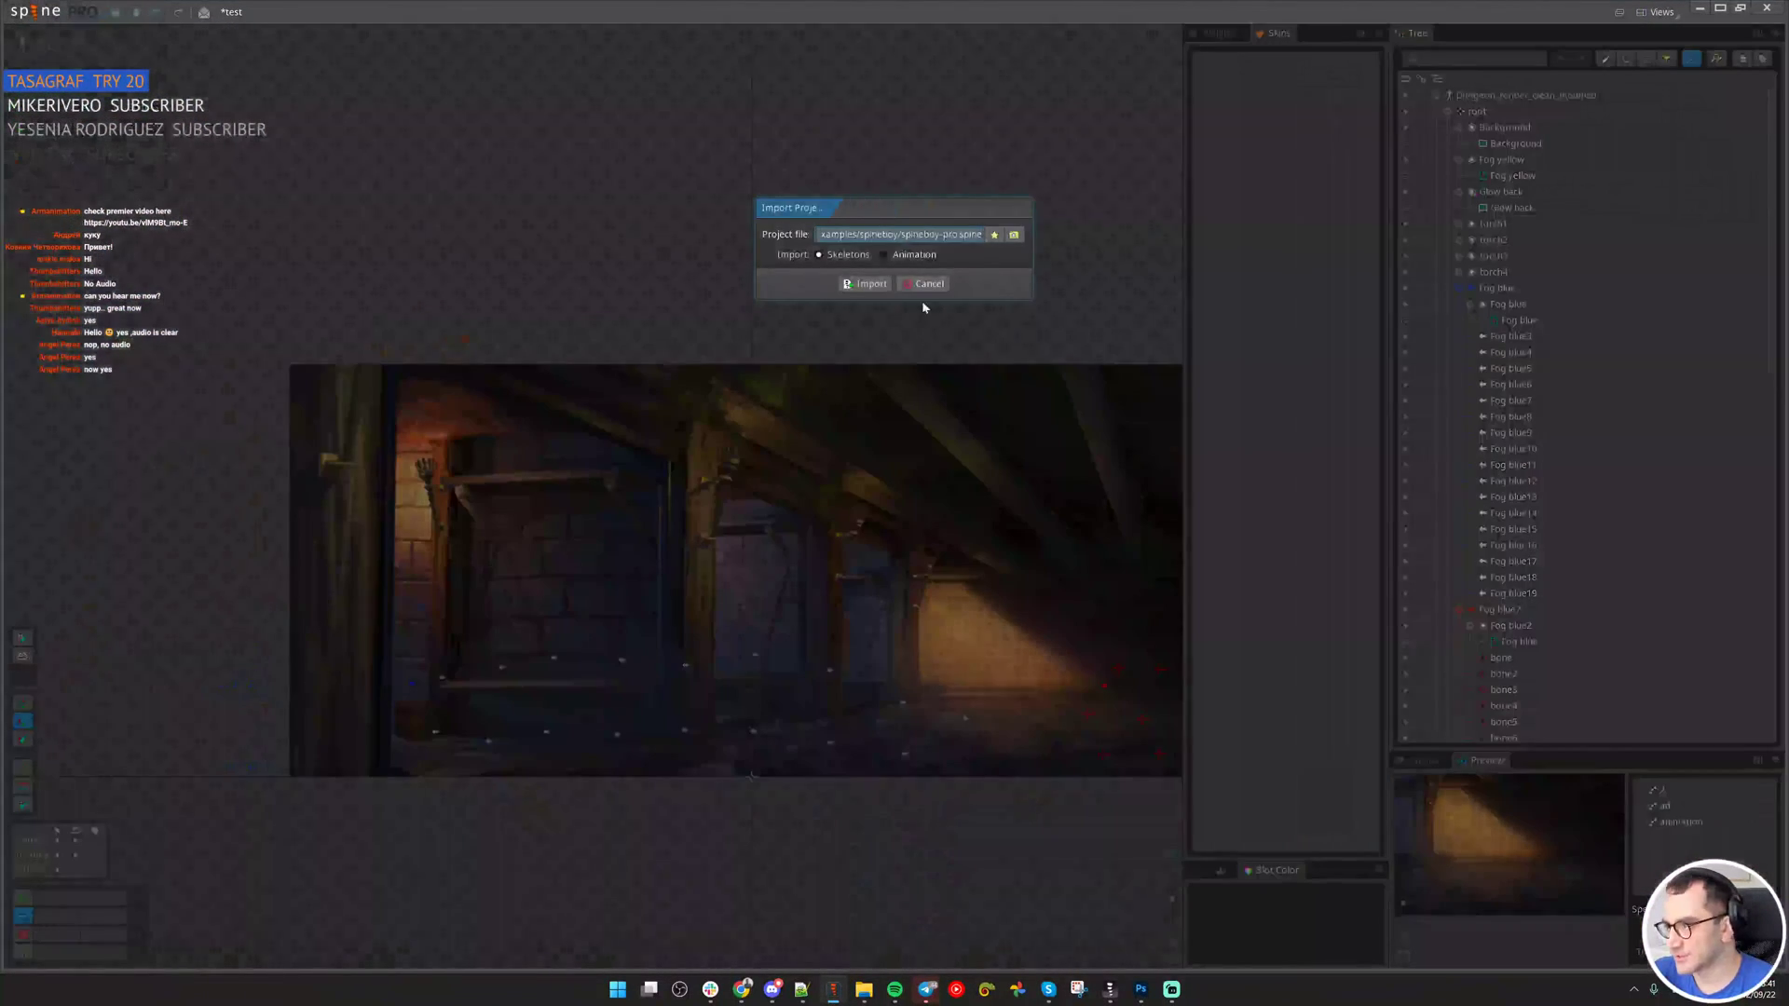
click(1014, 235)
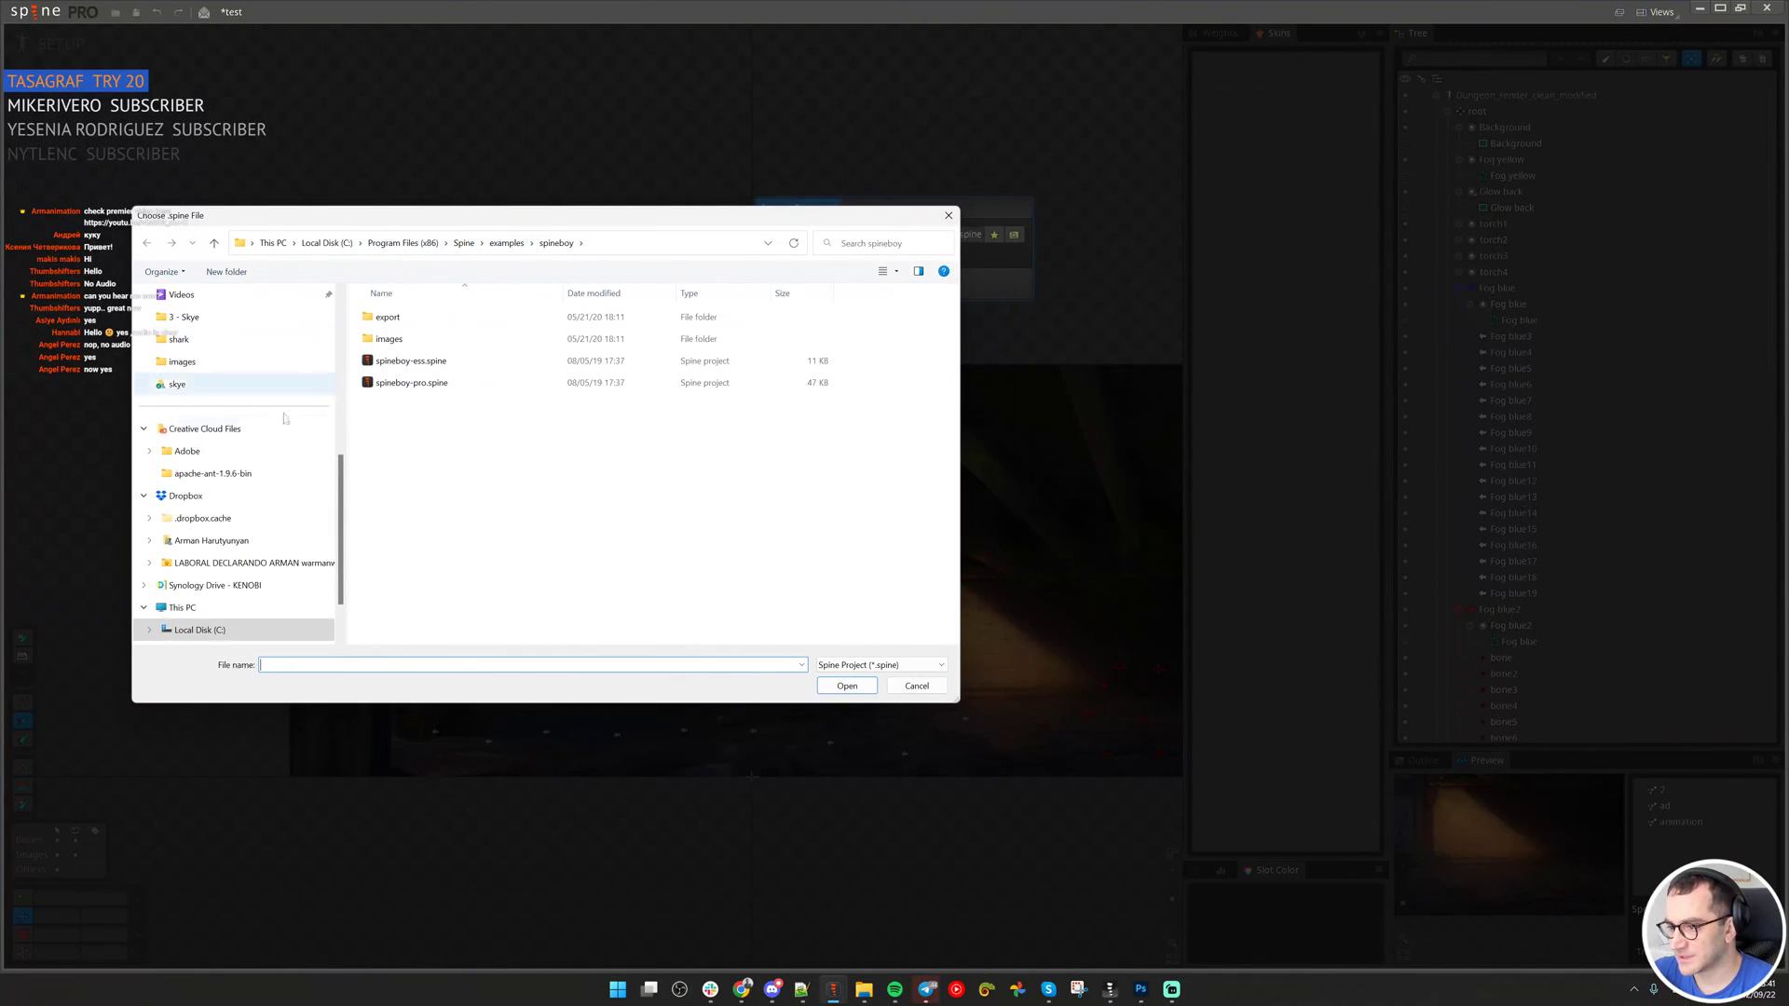
Browse to the Environment folder inside OldBlood under Spine Animations.
scroll(233, 401, up, 4)
click(201, 473)
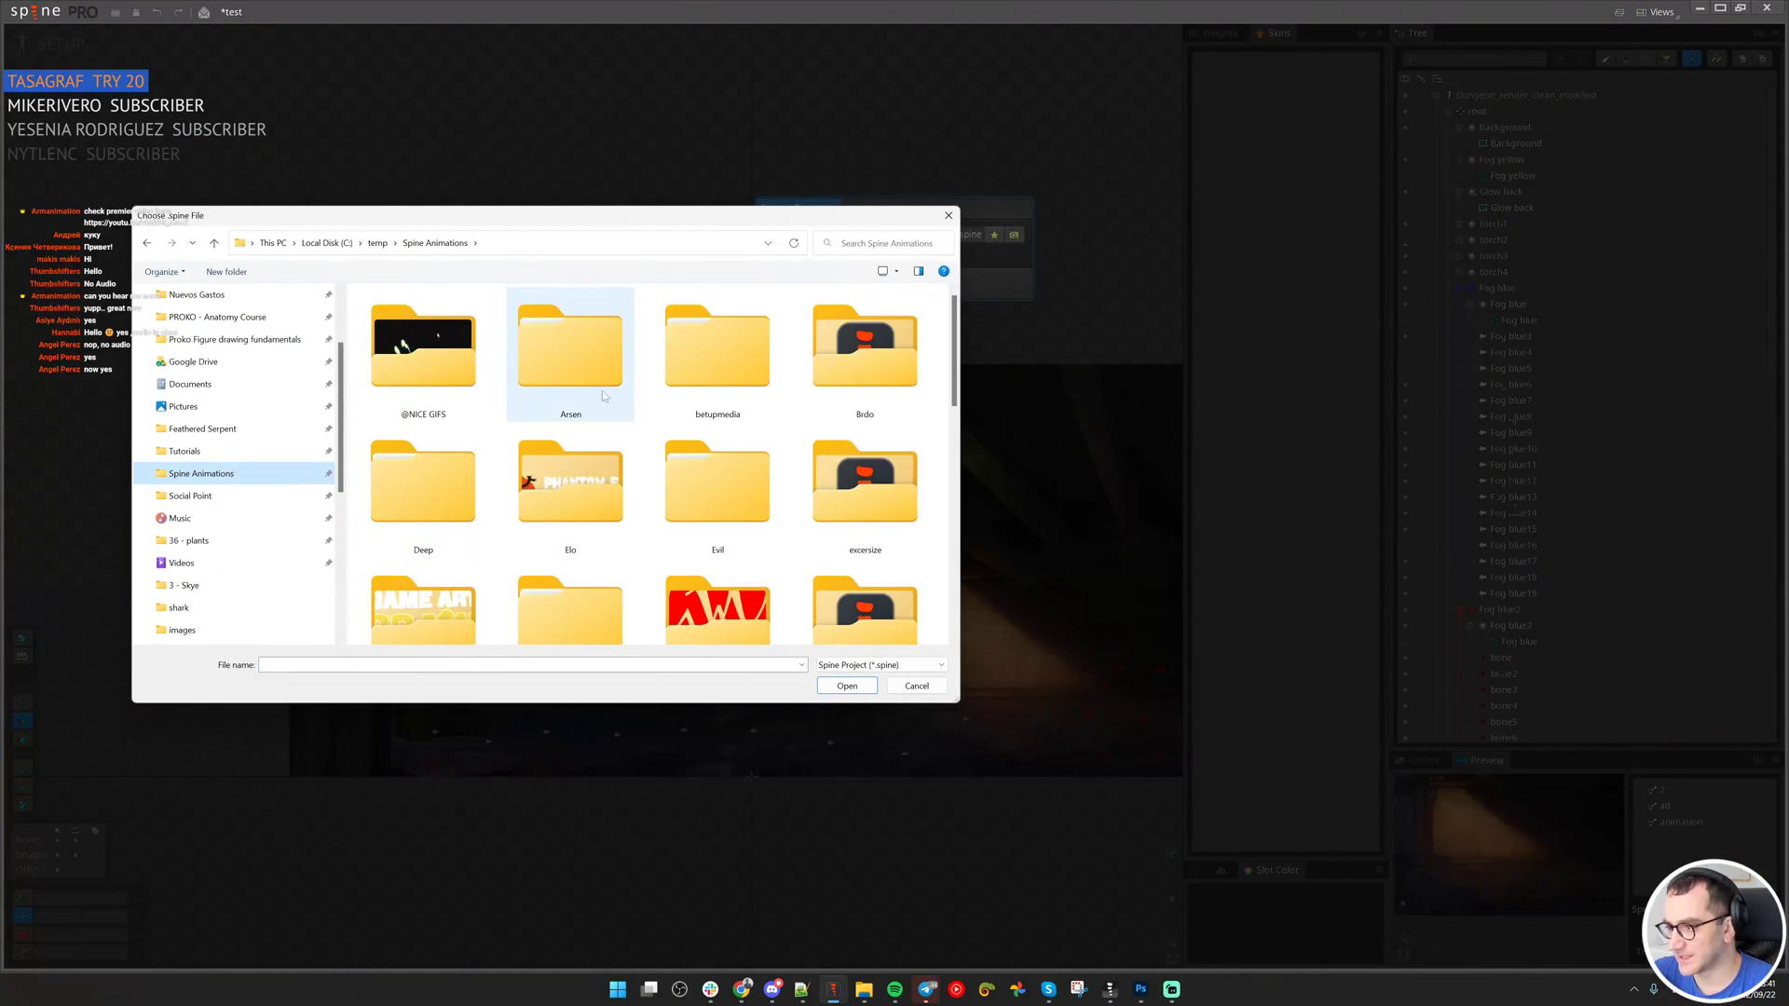
scroll(601, 401, down, 5)
scroll(448, 486, down, 2)
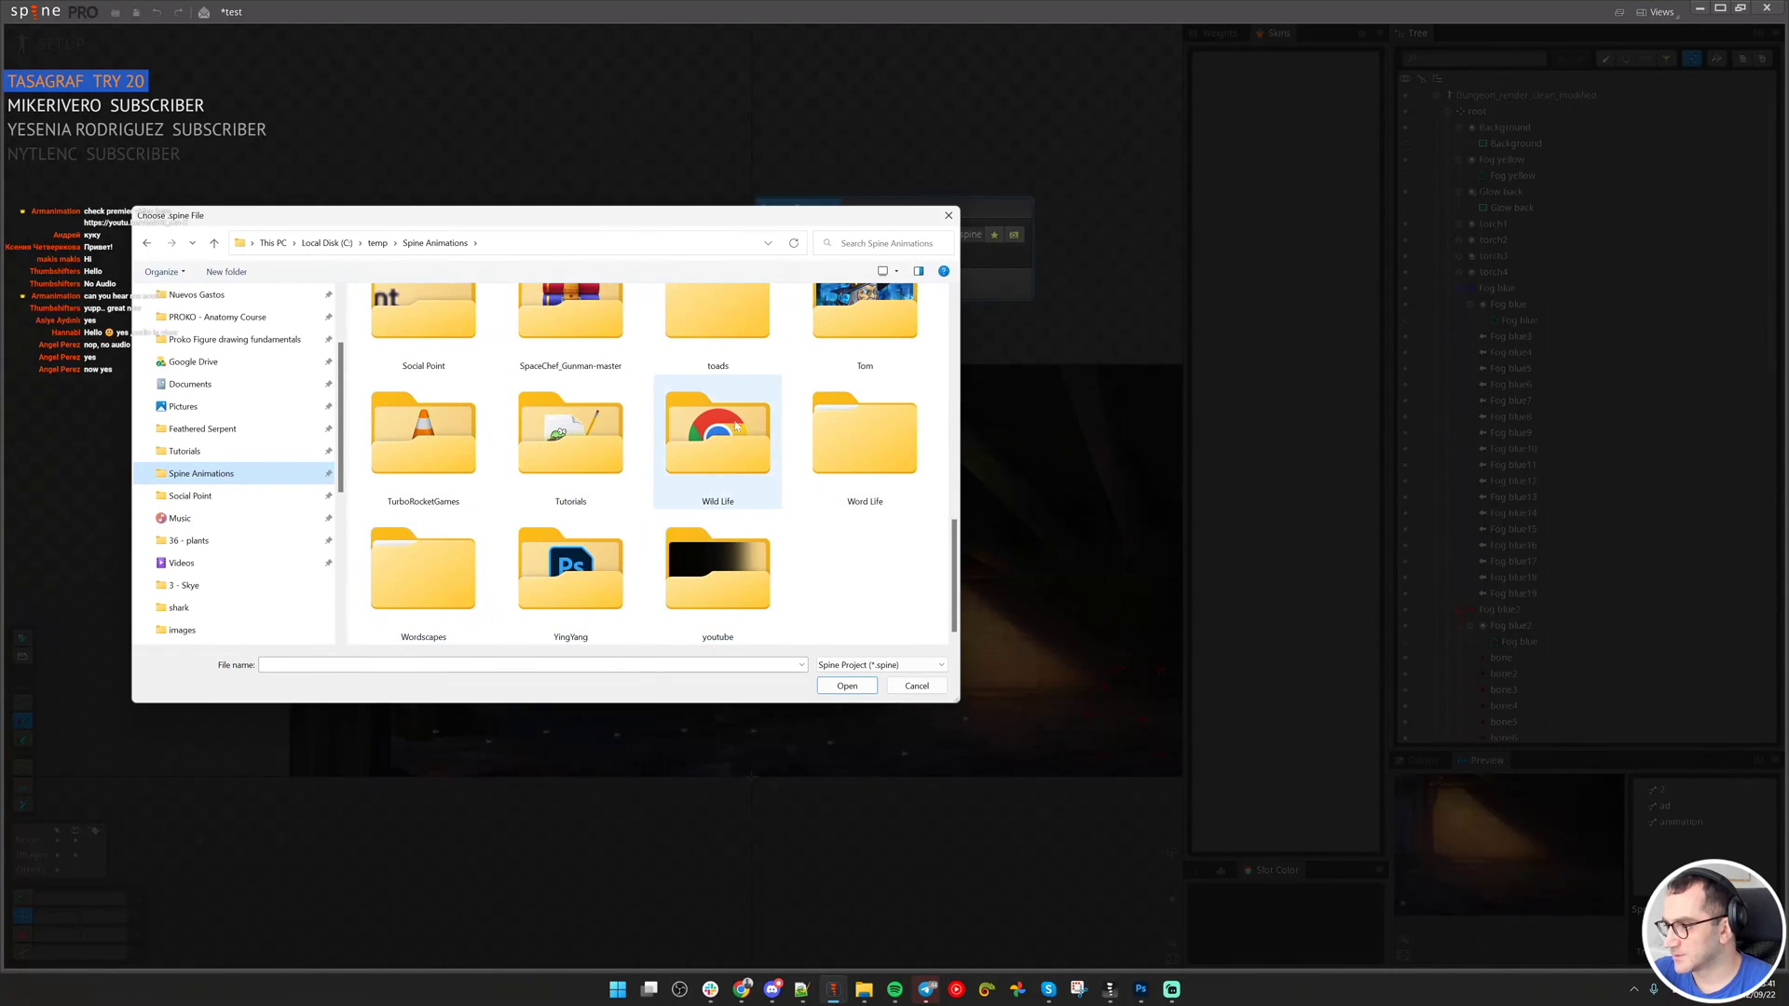
click(560, 322)
scroll(624, 382, up, 2)
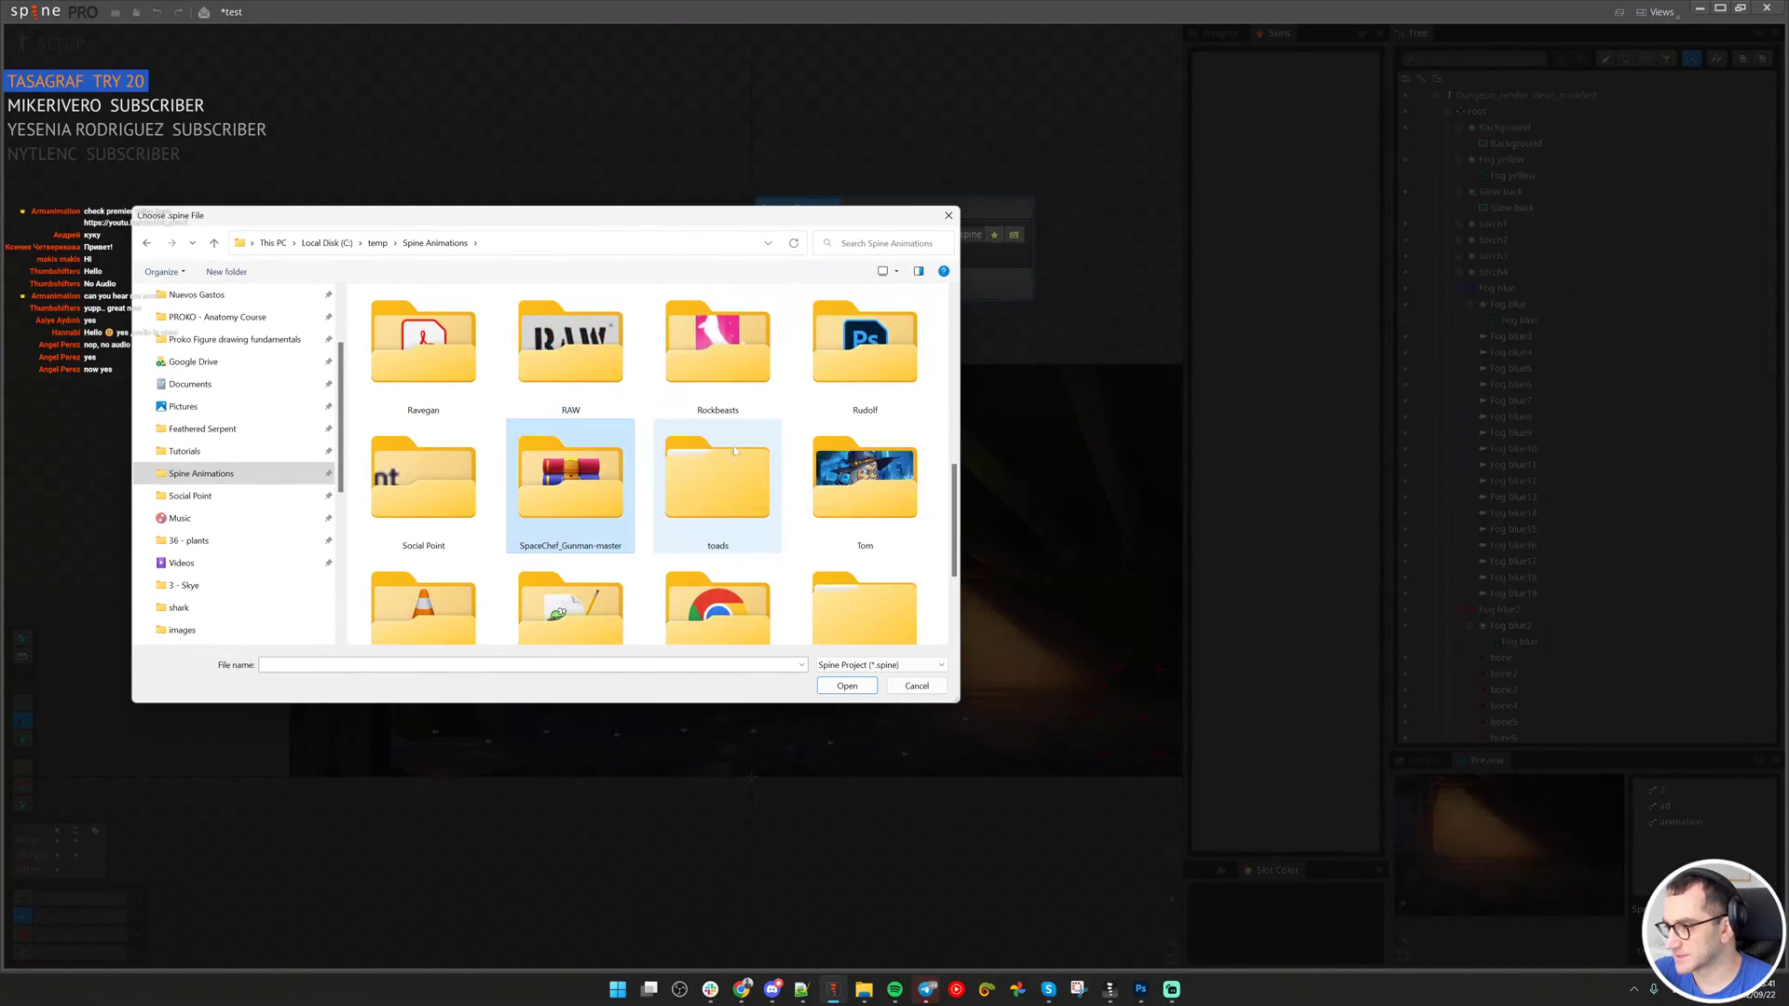
scroll(726, 447, up, 5)
scroll(770, 449, down, 3)
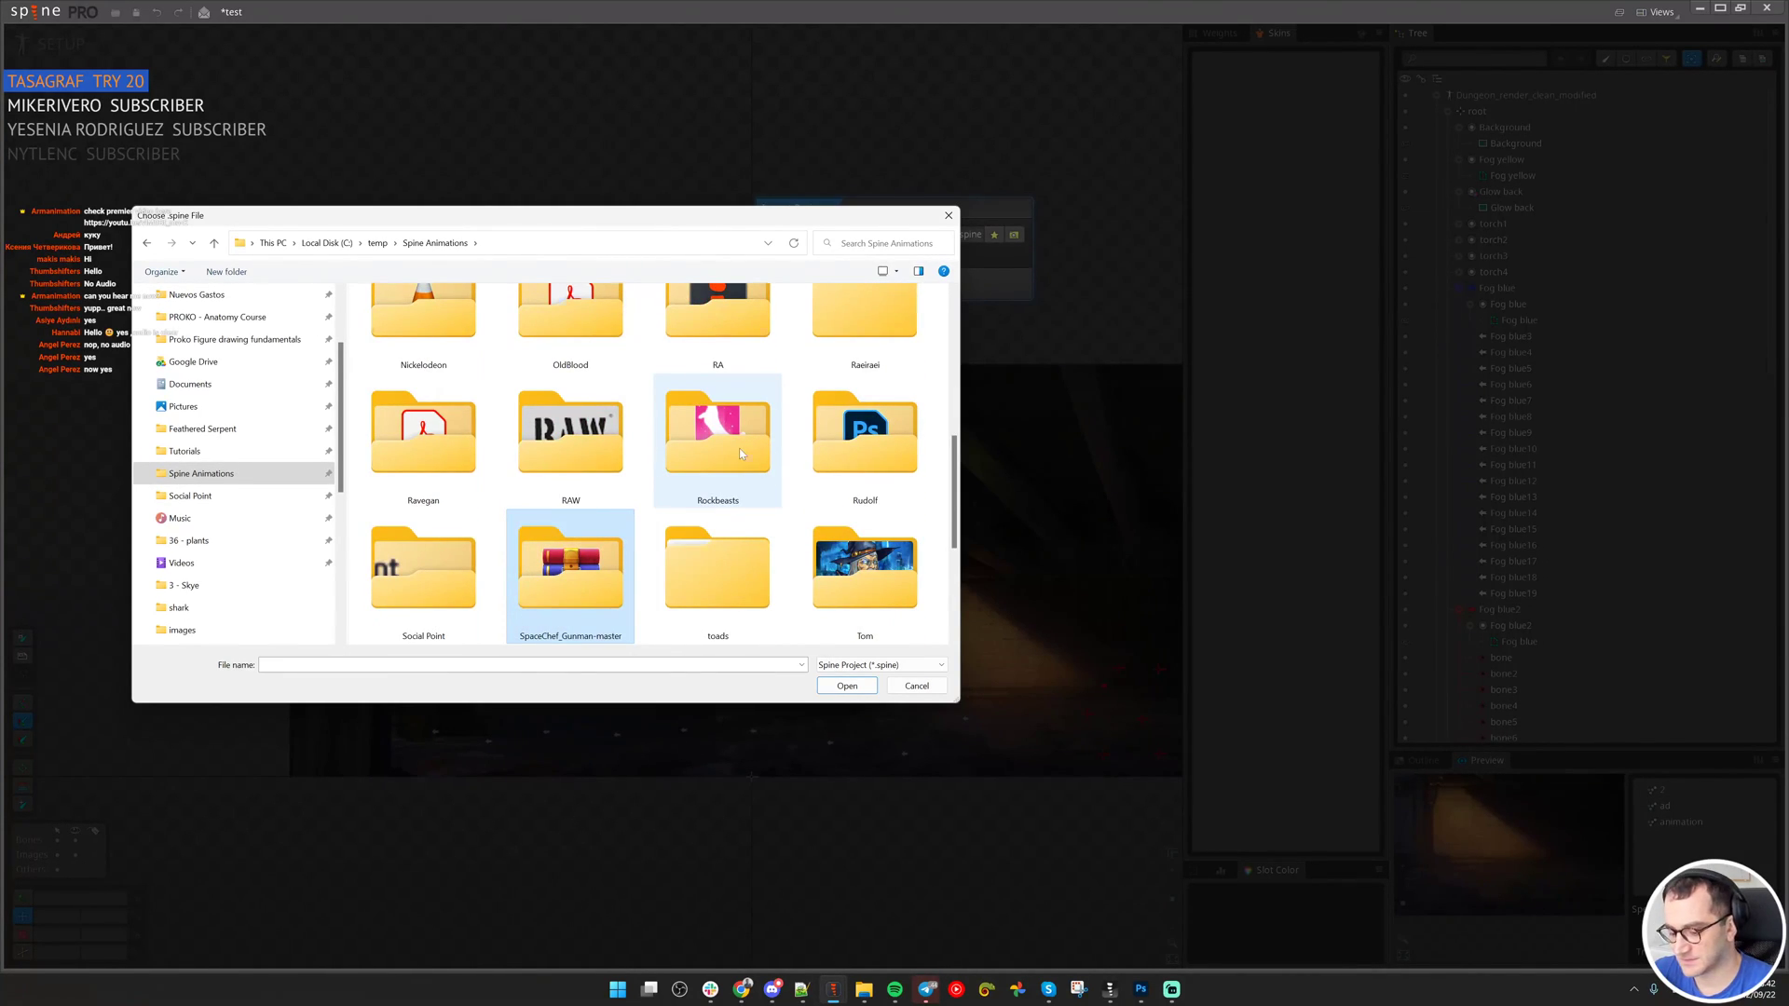
scroll(740, 449, up, 1)
double_click(570, 368)
double_click(394, 340)
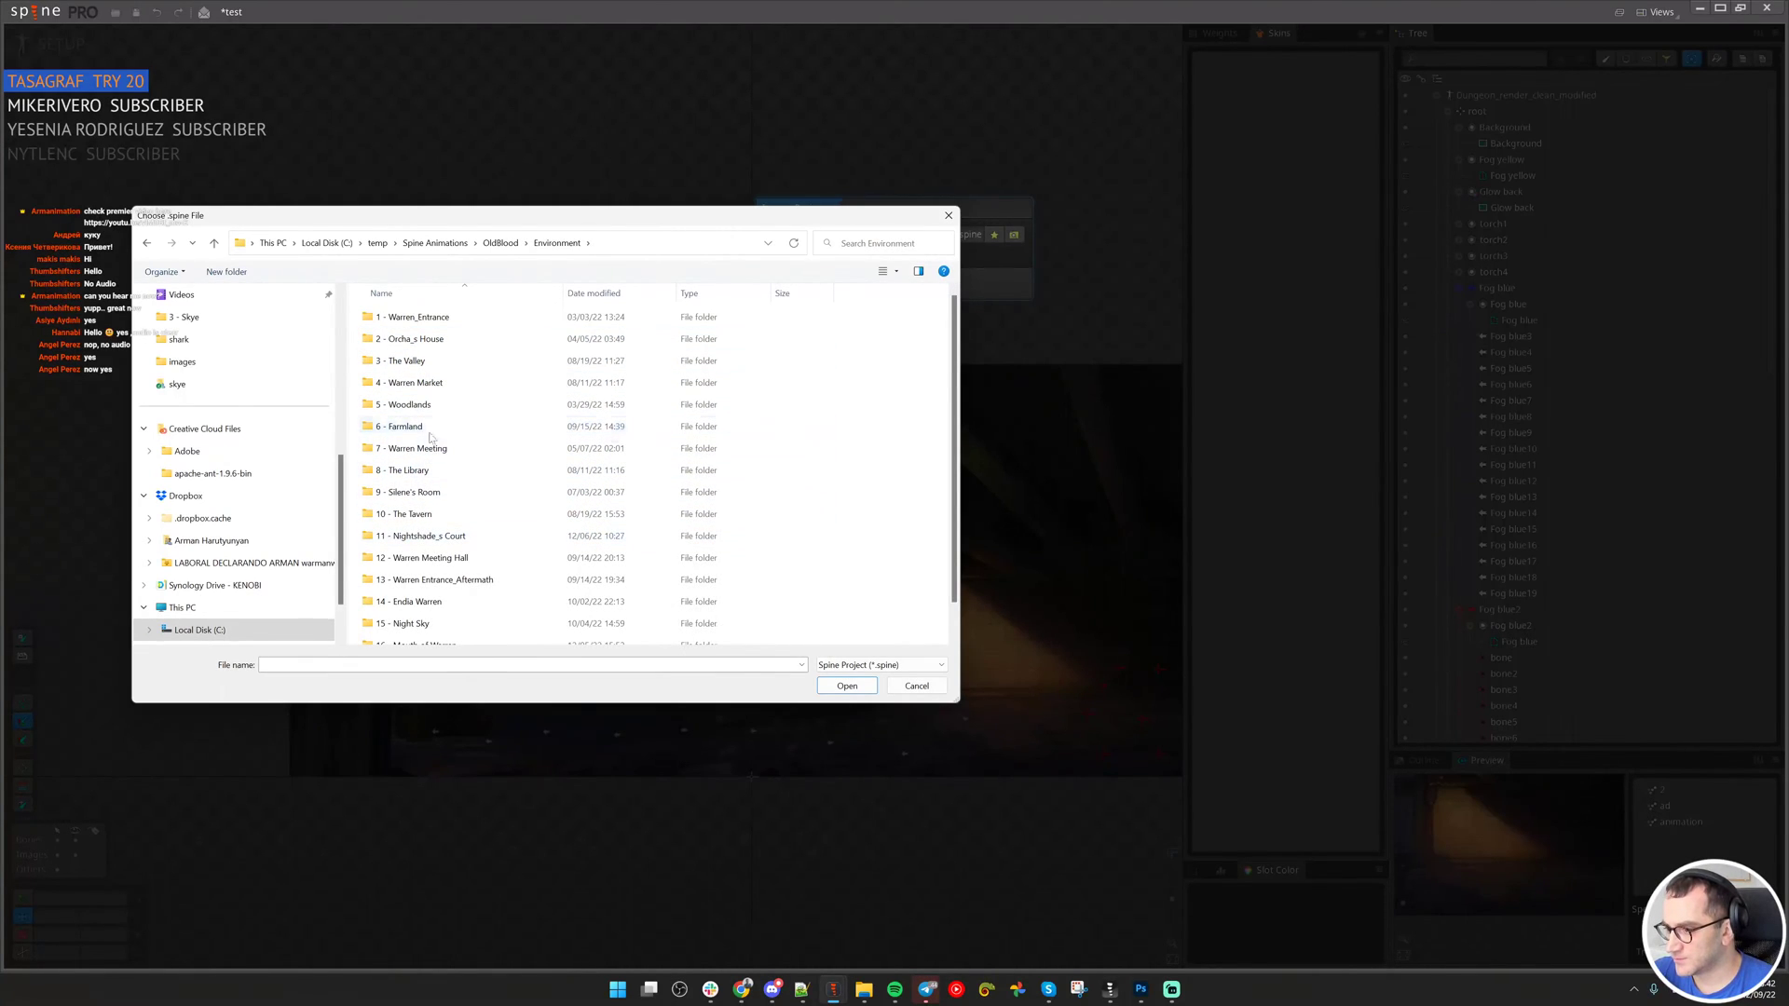
Choose the Spine project in the 4 - Warren Market folder and import its skeleton.
double_click(419, 383)
click(402, 344)
double_click(402, 340)
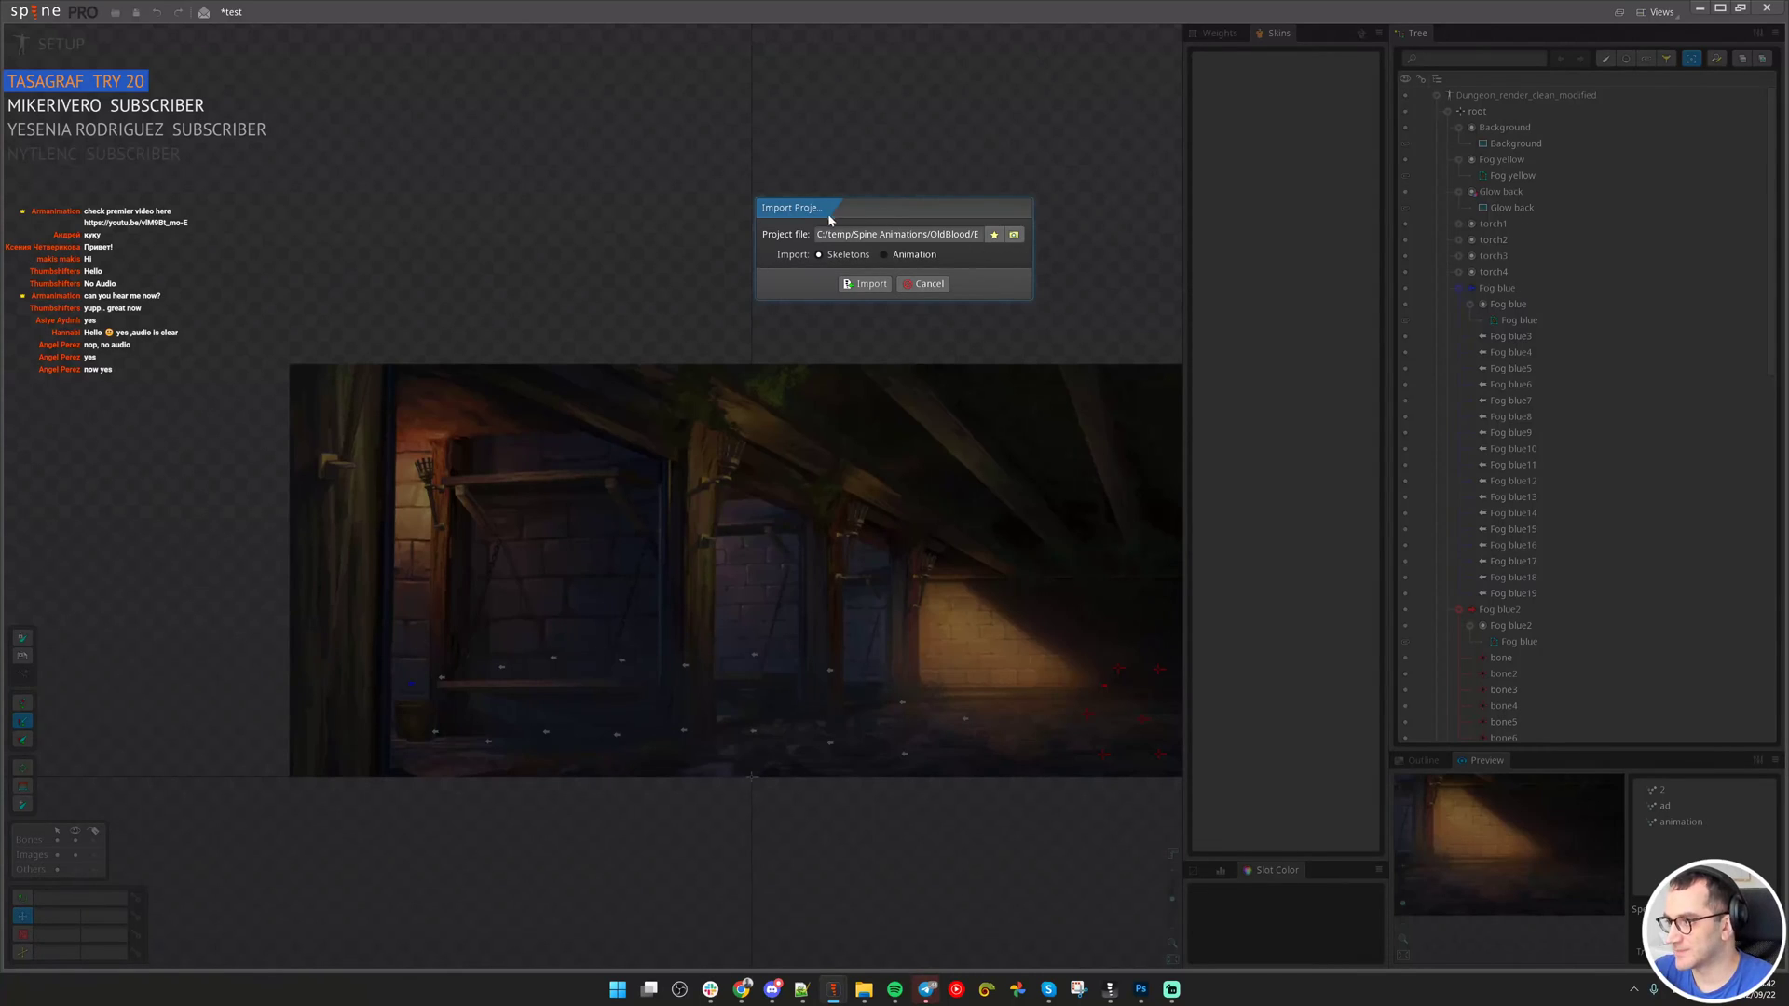
drag(829, 218, 574, 233)
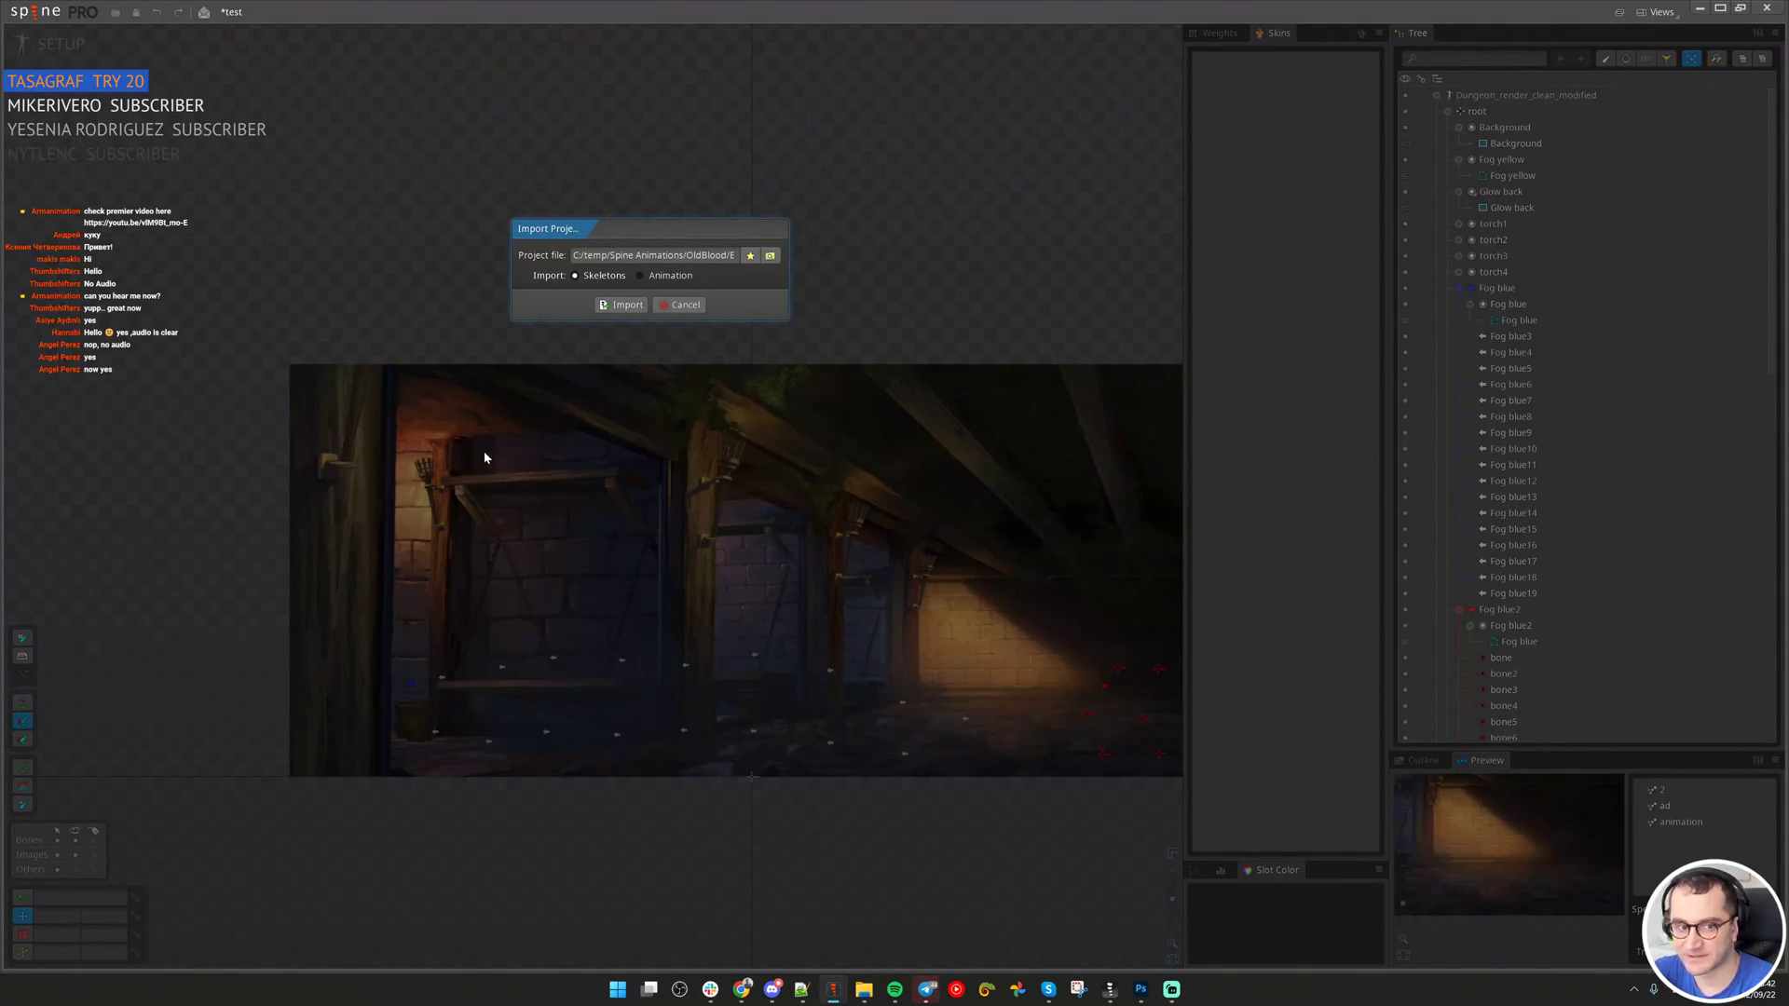
click(622, 306)
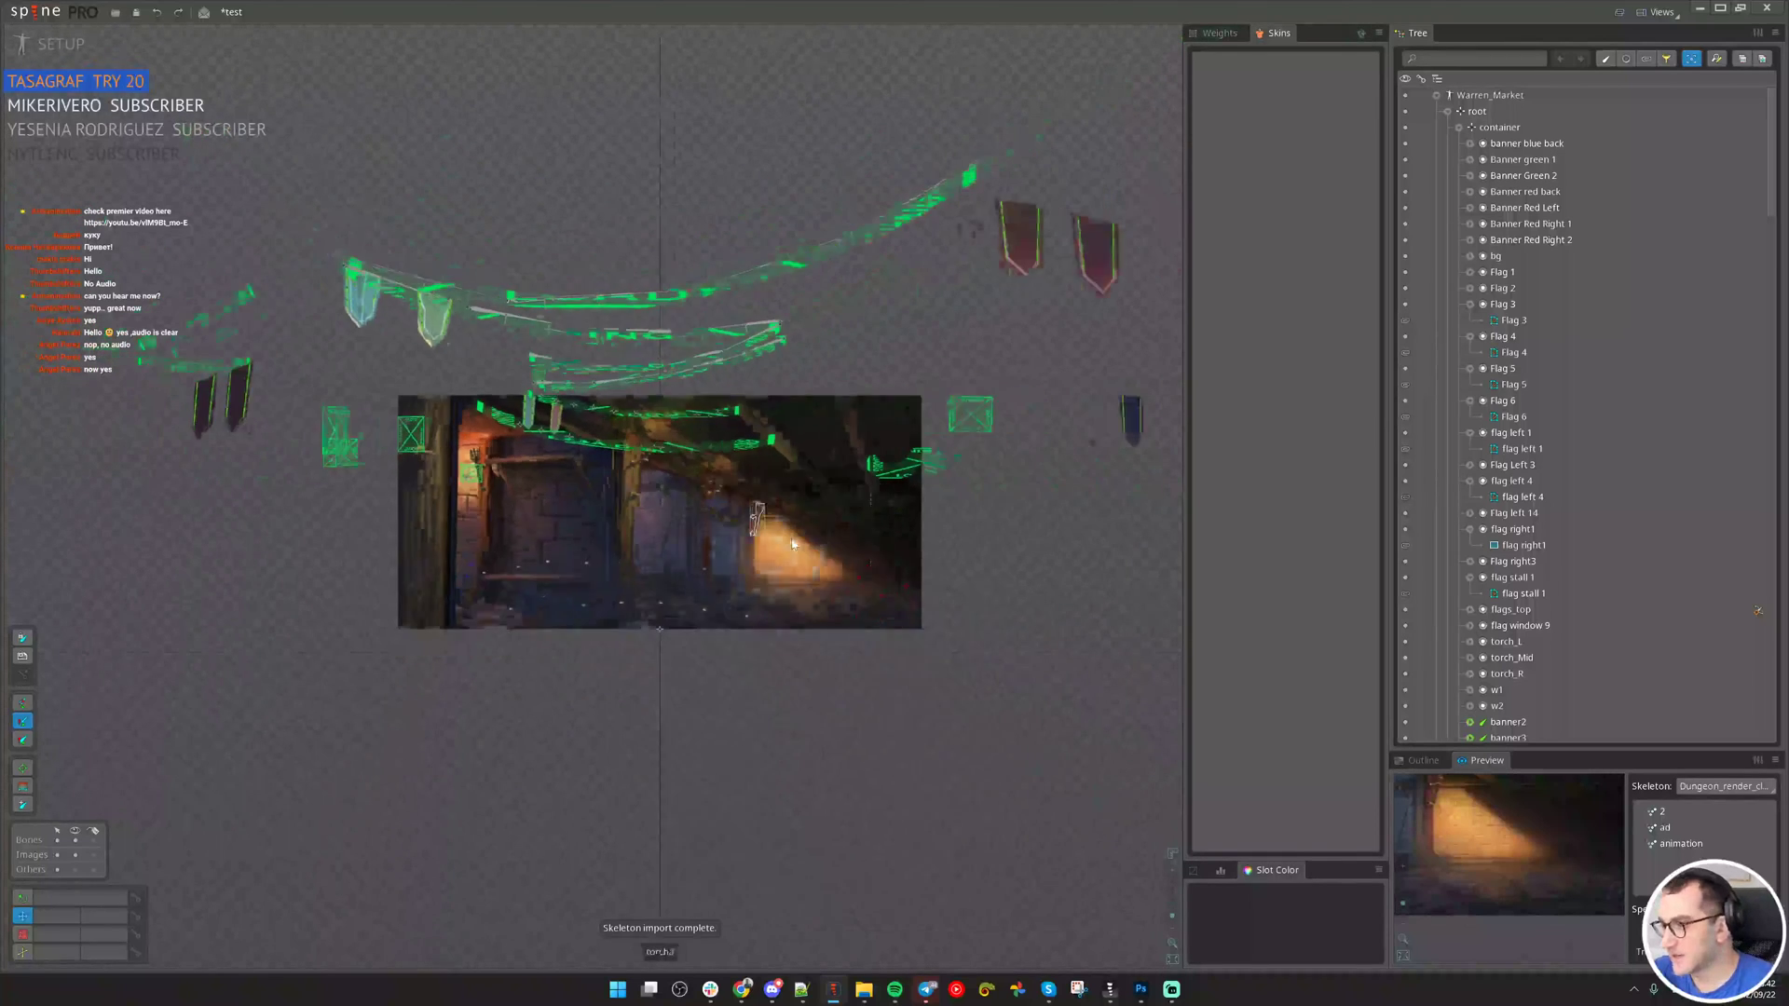
Collapse the imported Warren_Market skeleton in the tree and move it up and left of the dungeon, to about -2635, 2607.
scroll(792, 545, down, 2)
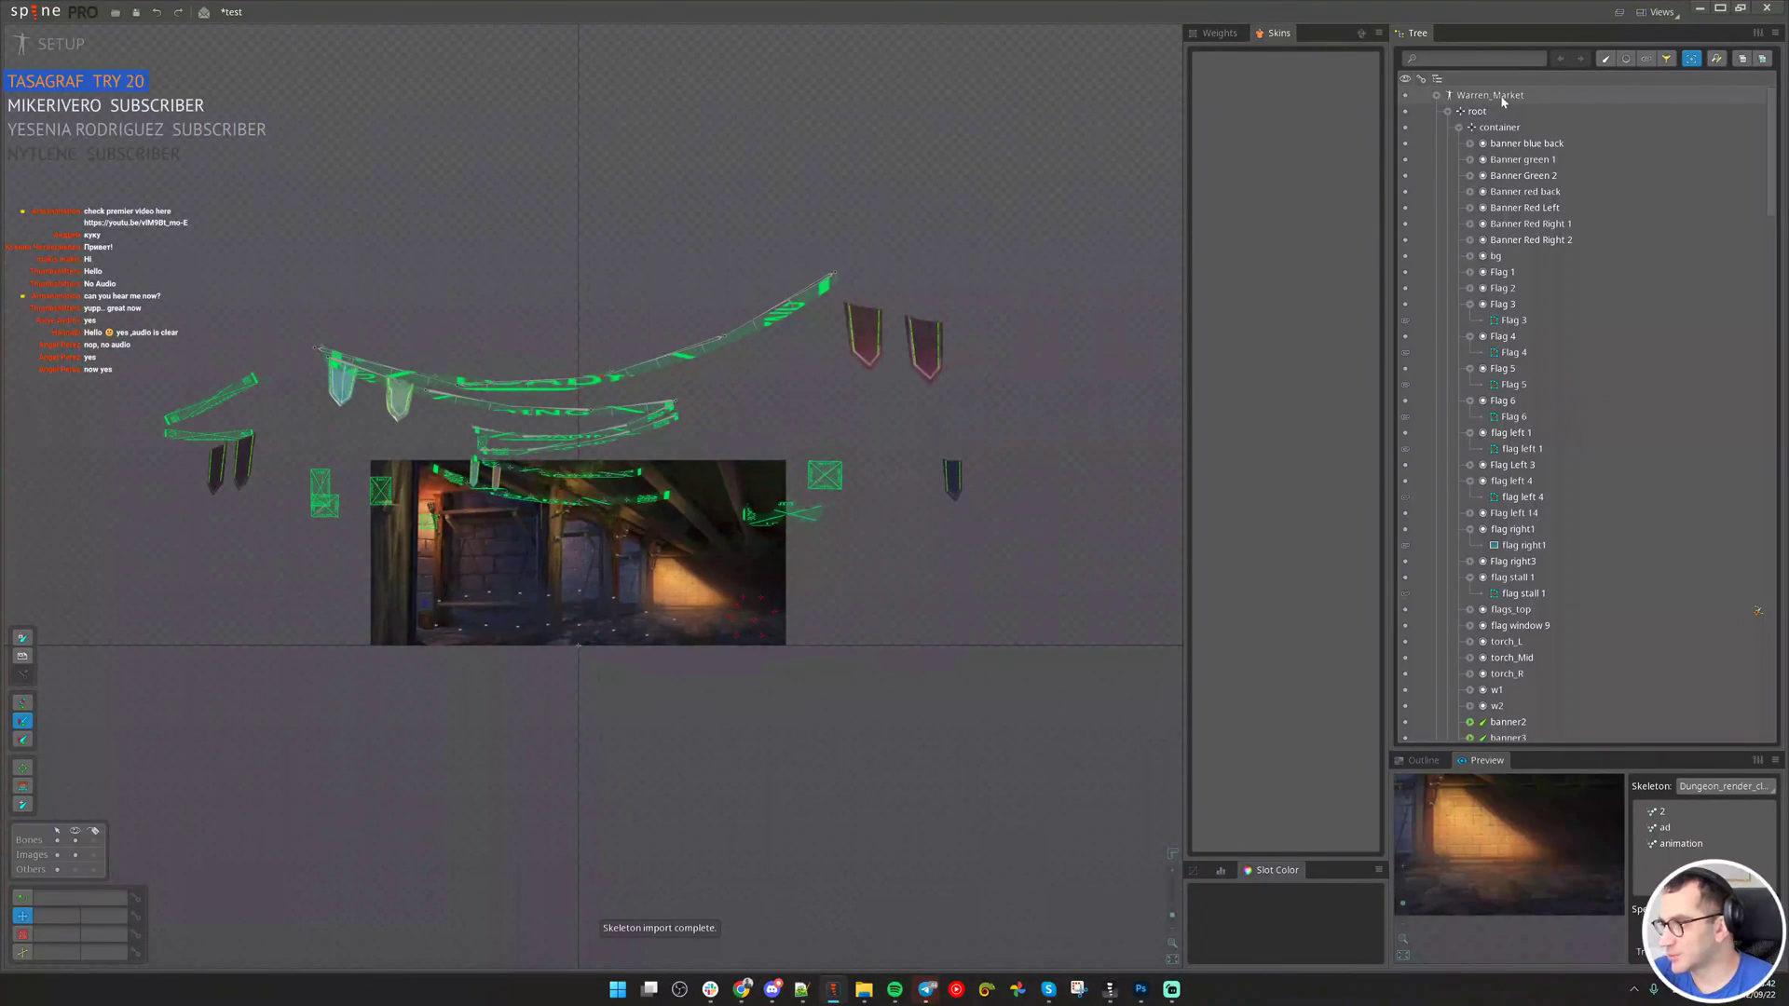
click(1436, 95)
scroll(874, 391, down, 3)
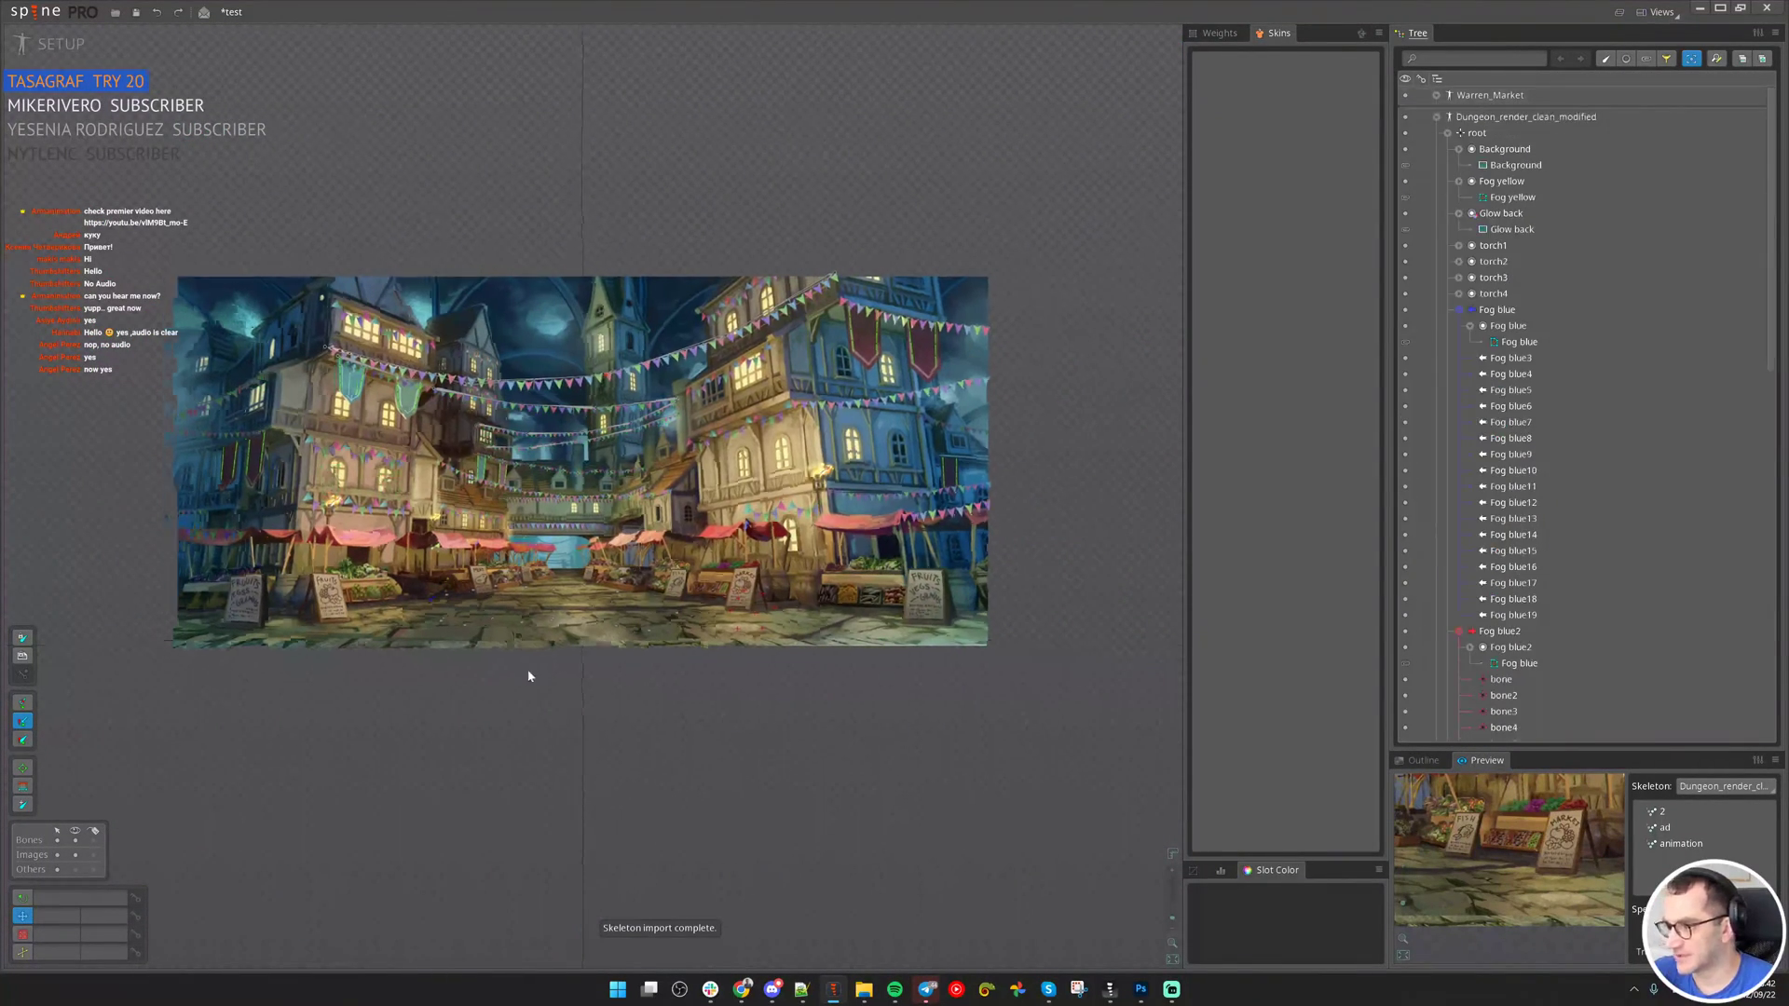
drag(946, 722, 743, 607)
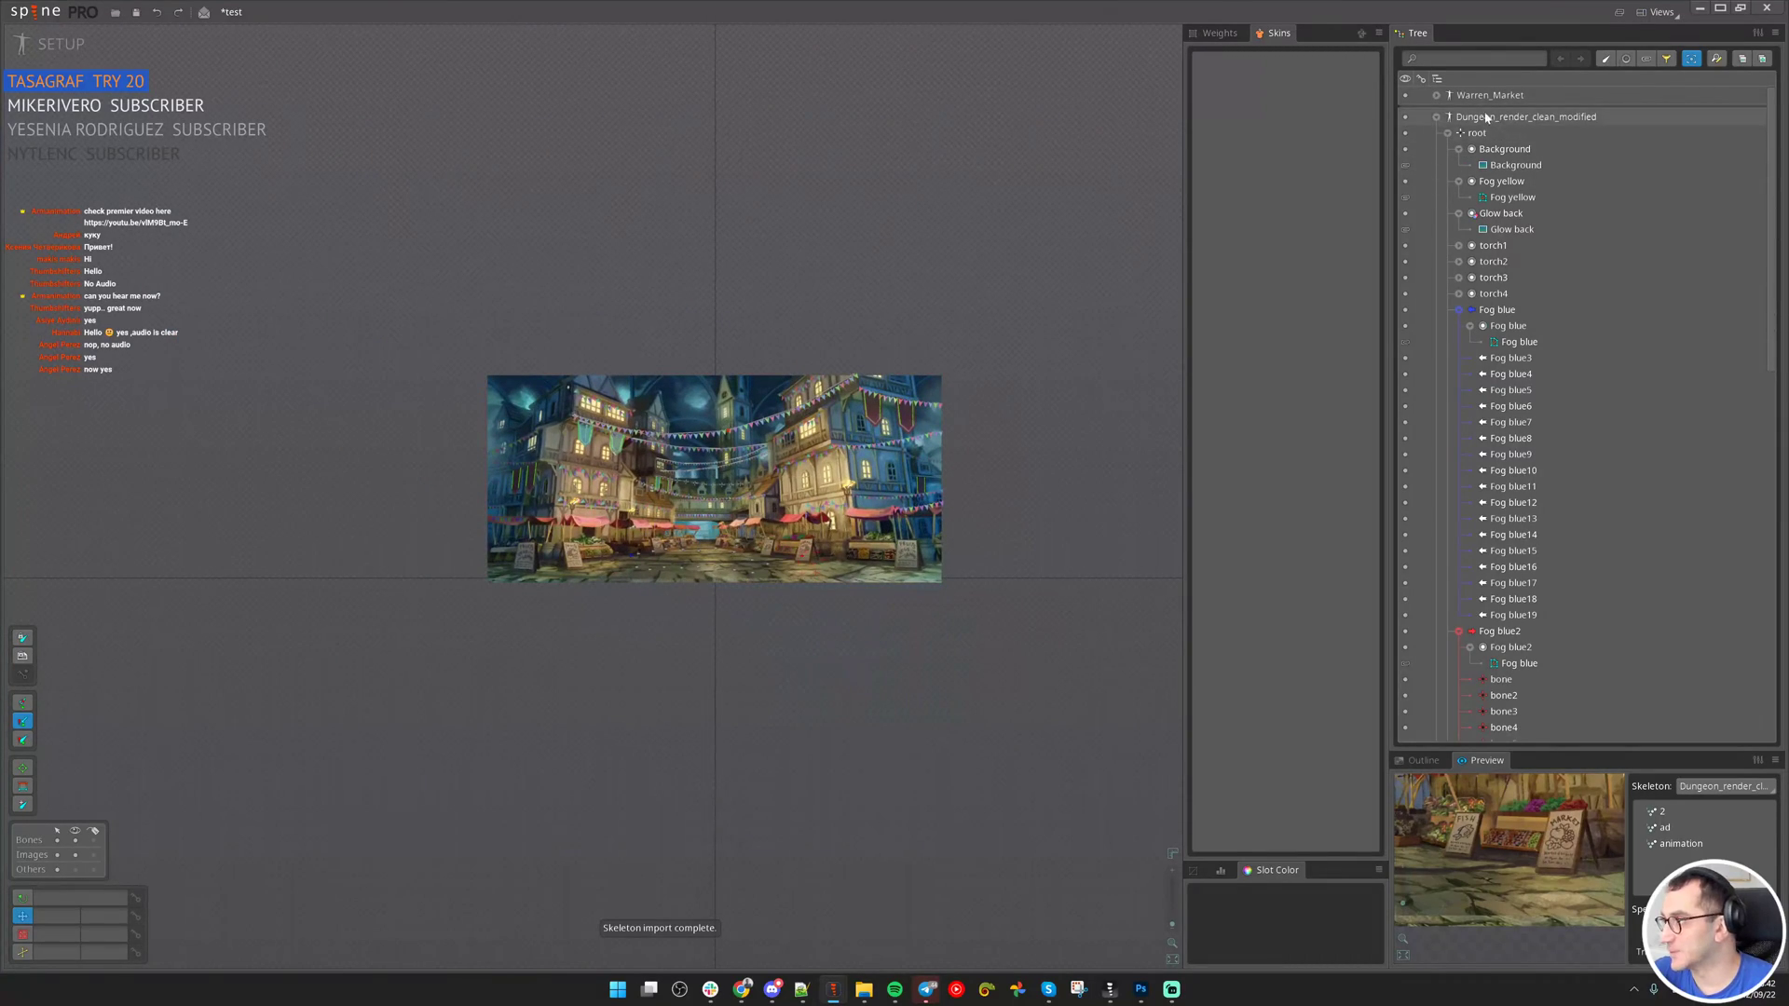
click(1528, 95)
drag(875, 696, 782, 577)
Try moving the torch flame bone container19 from the market skeleton into the dungeon skeleton, and undo the move.
scroll(781, 579, up, 6)
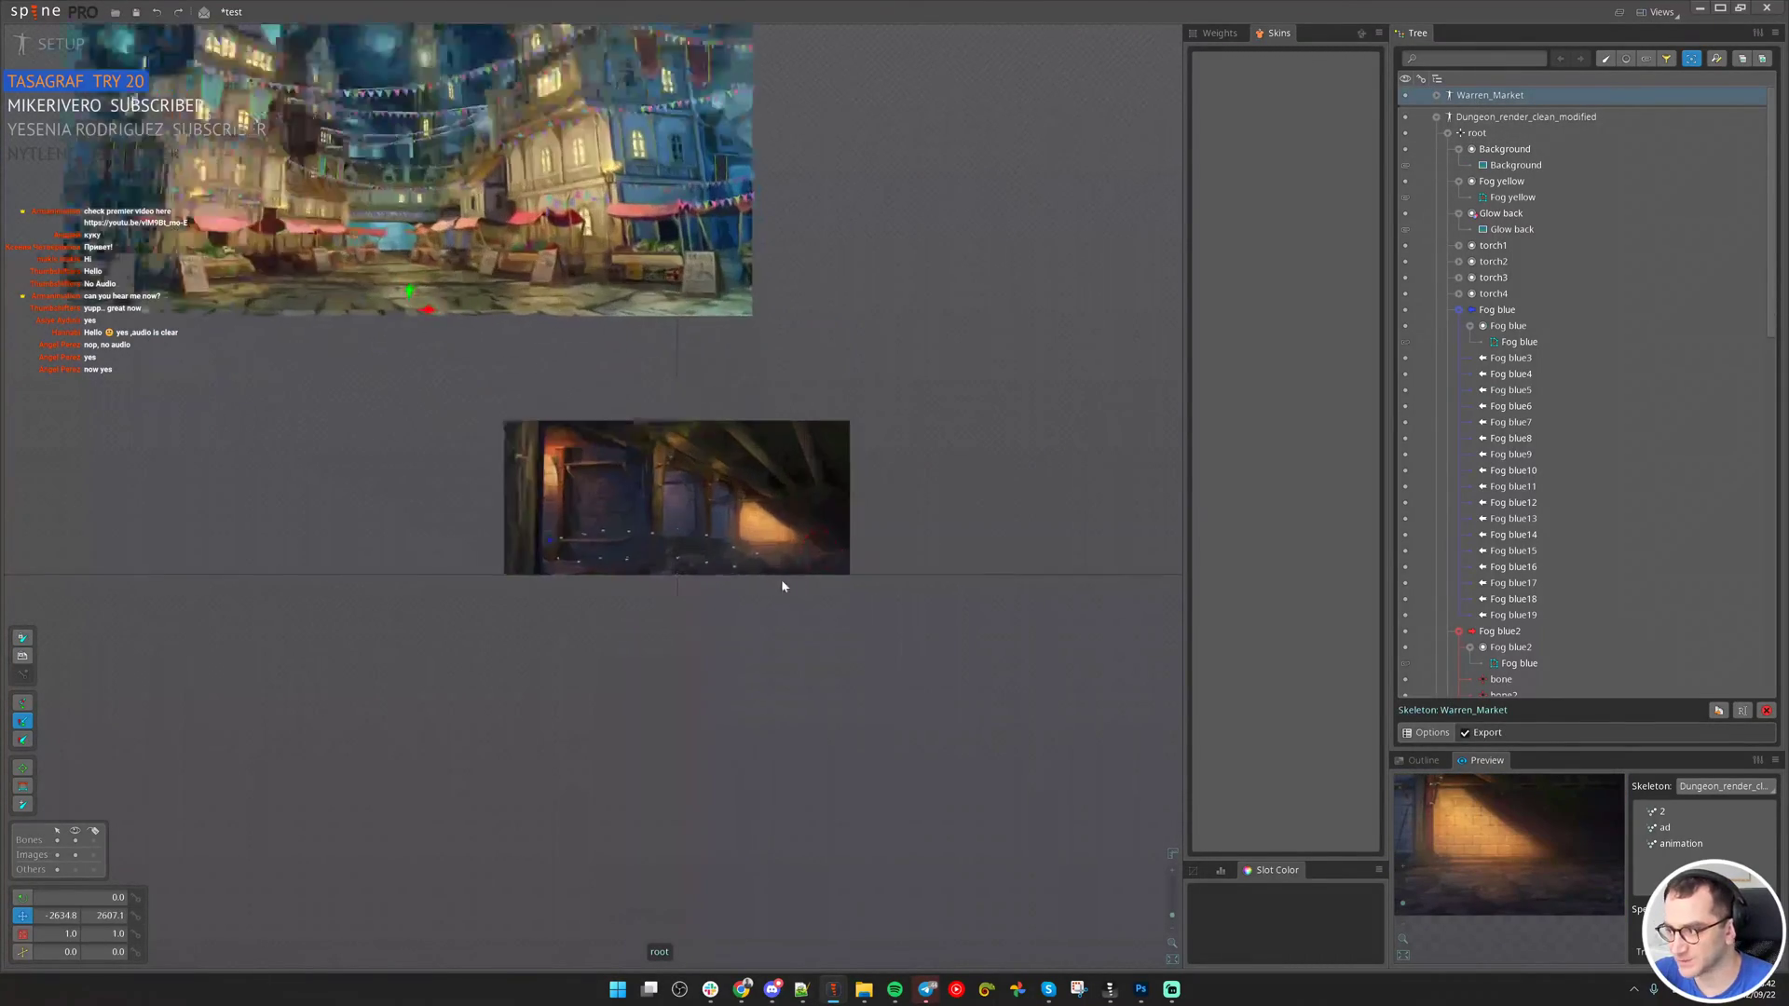
scroll(300, 154, up, 3)
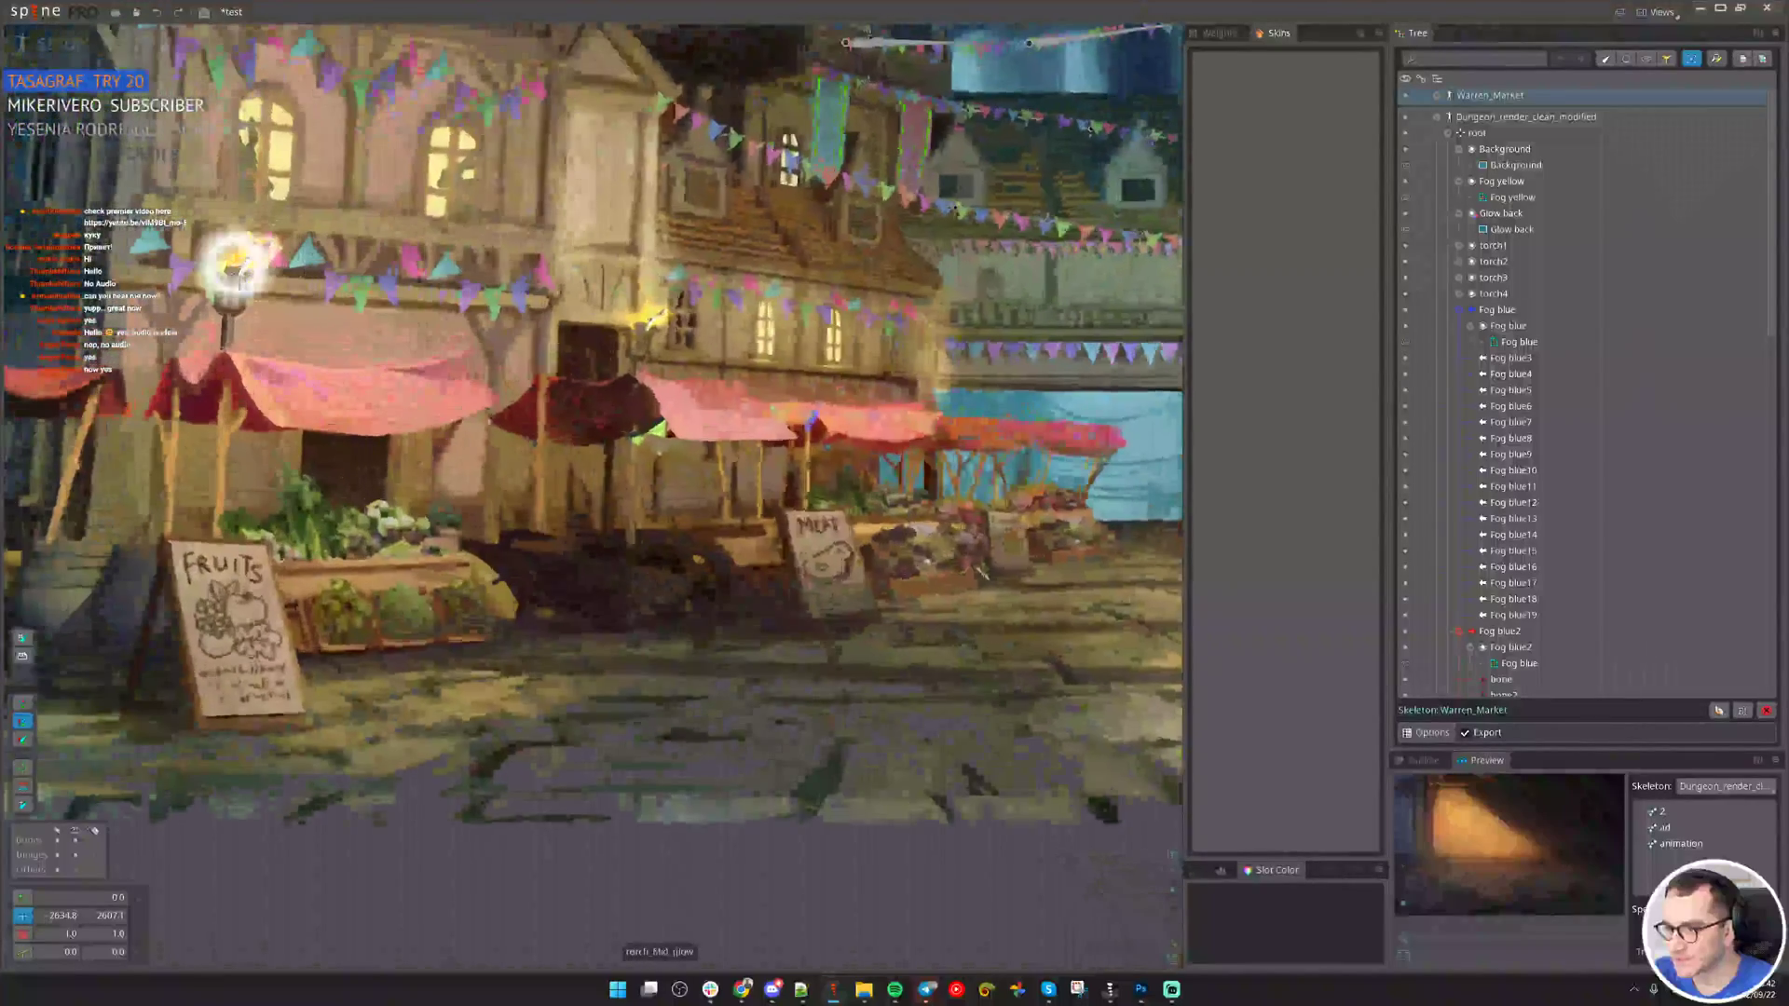
click(549, 589)
scroll(708, 746, down, 2)
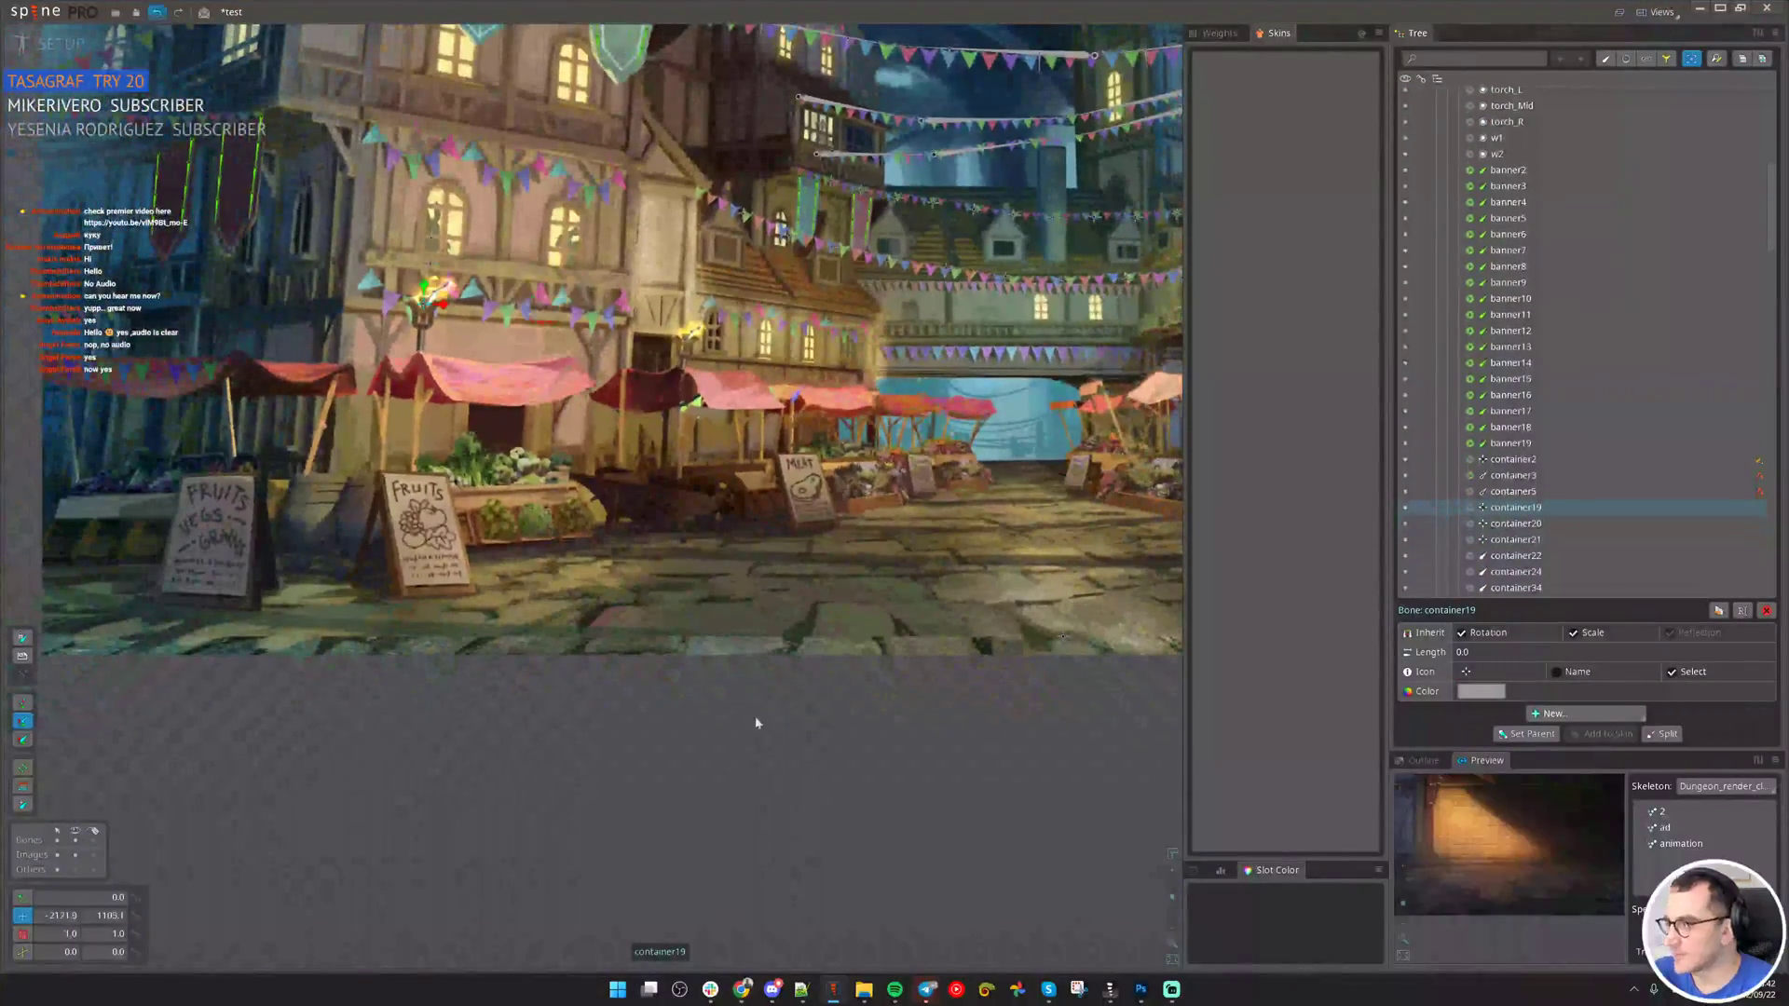
drag(1510, 503, 1505, 460)
scroll(1597, 496, down, 12)
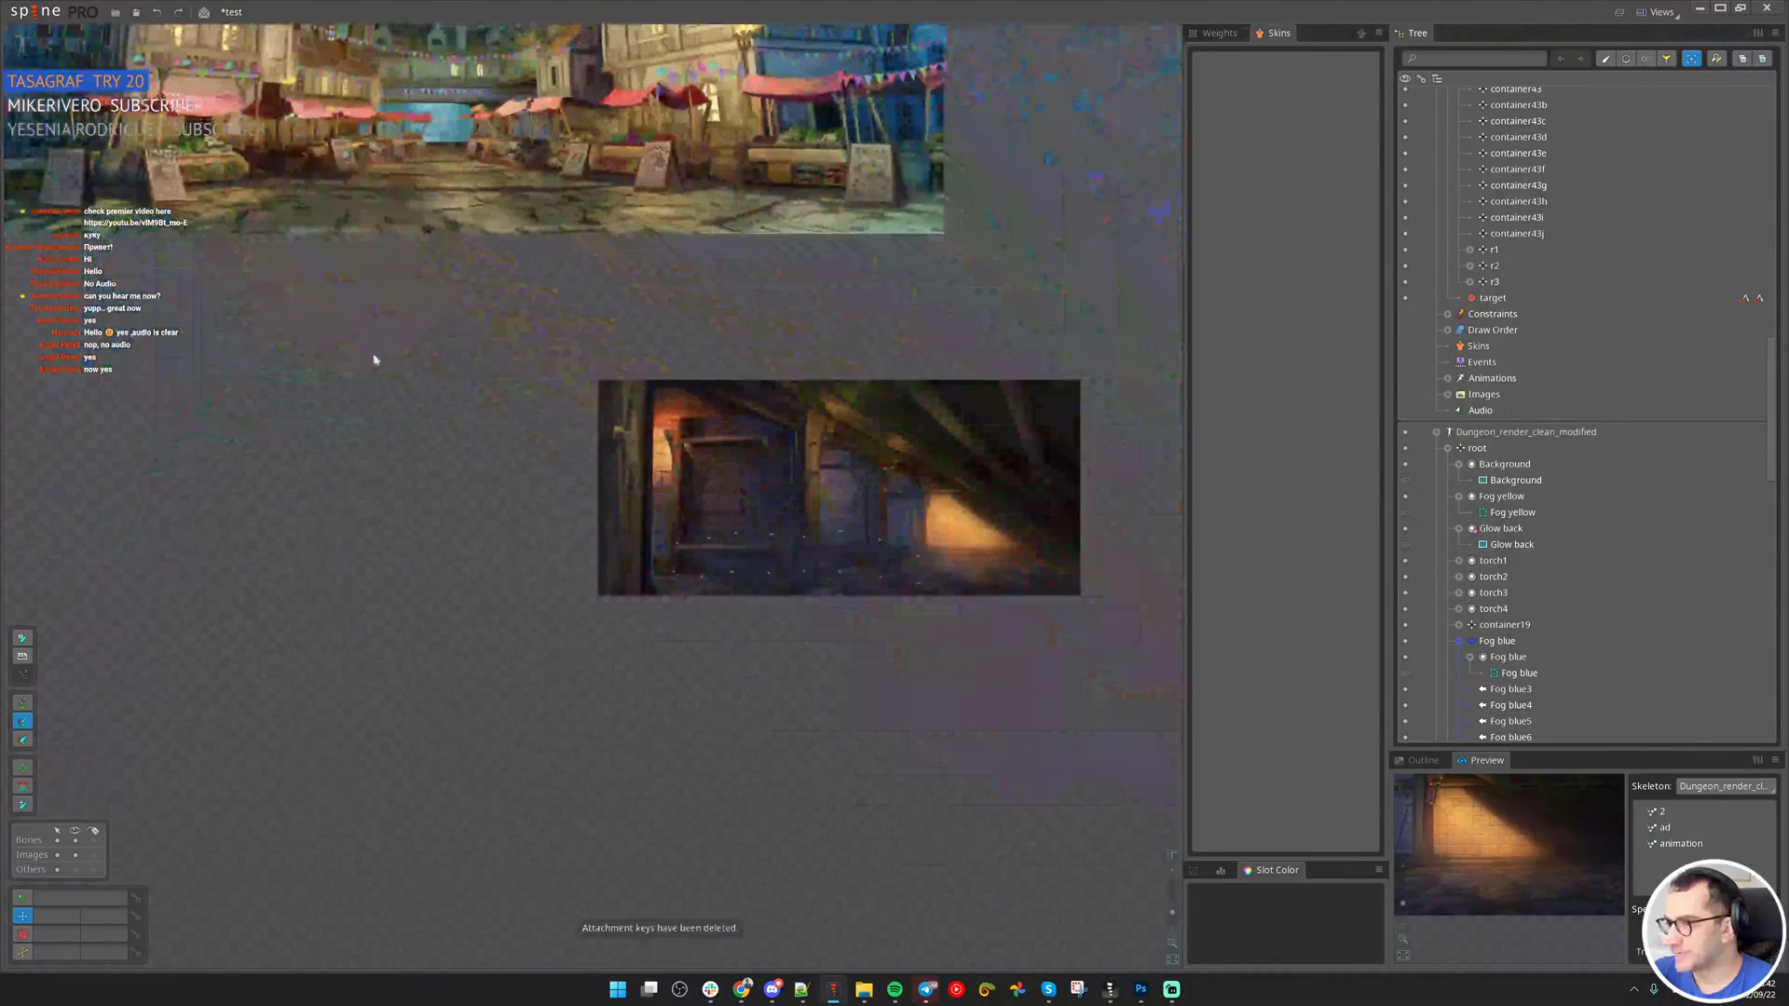
key(ctrl+z)
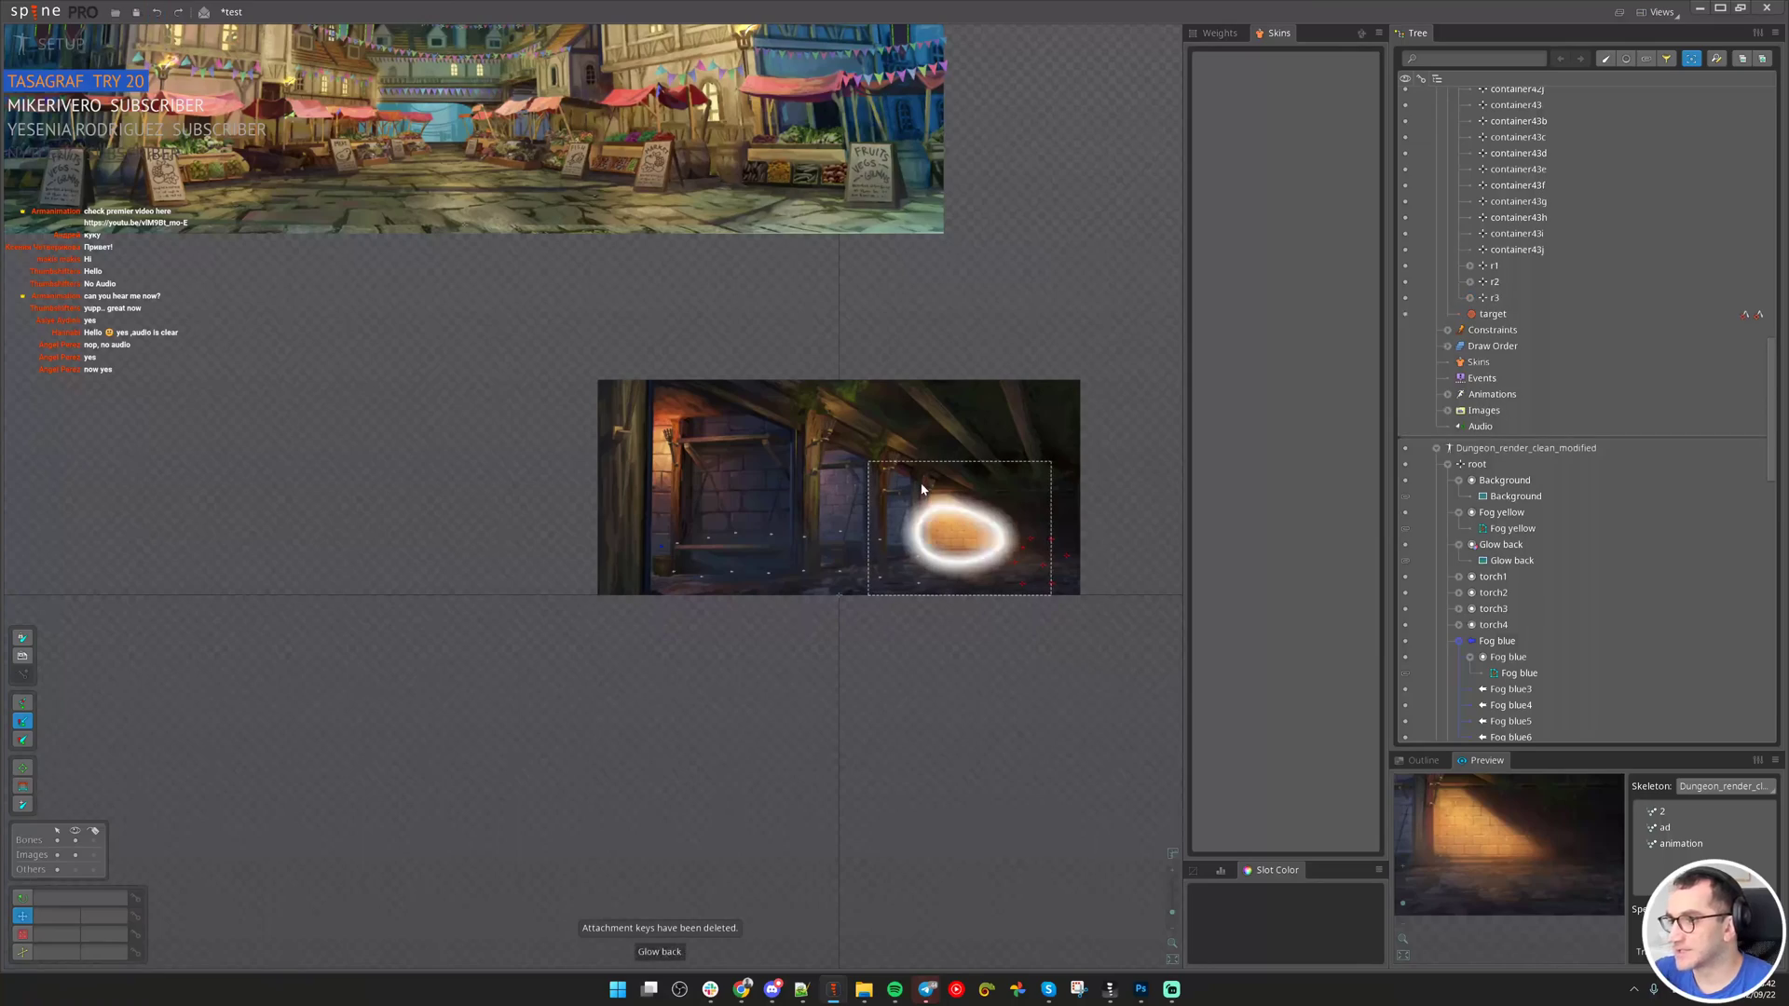
Reparent the torch flame bone container19 from Warren_Market's container bone to the root of Dungeon_render_clean_modified.
drag(949, 380, 1029, 546)
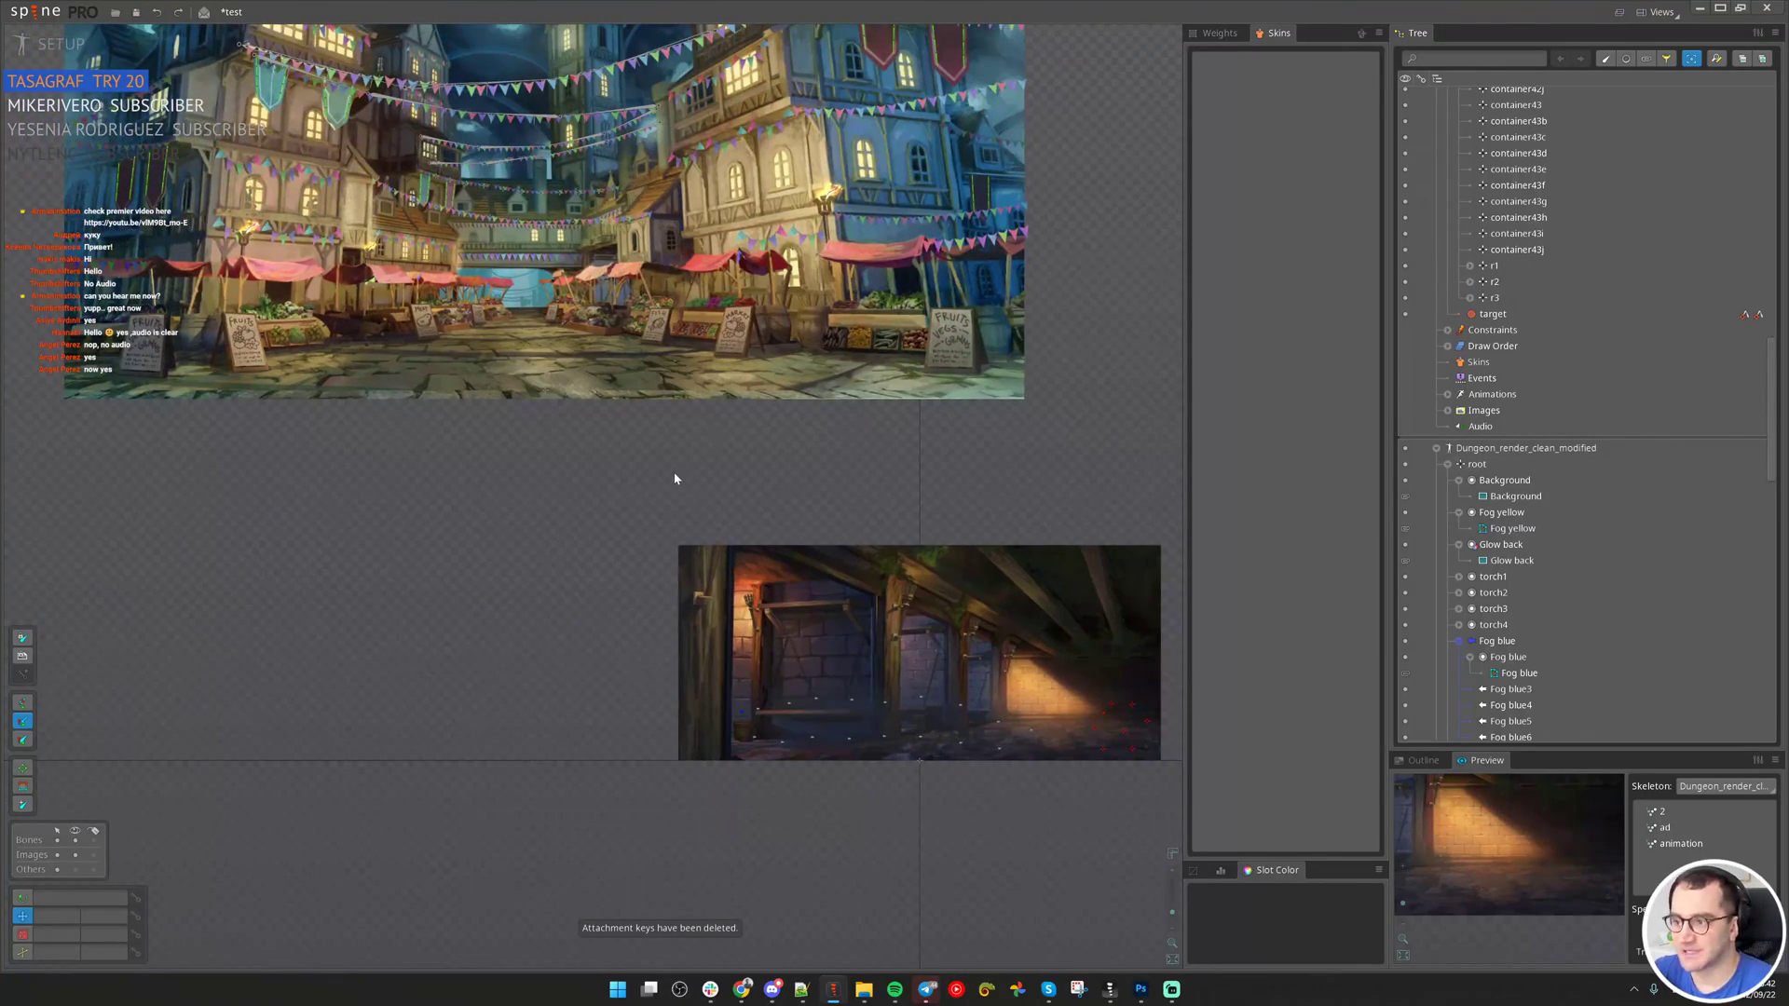
scroll(246, 233, up, 5)
drag(246, 239, 278, 285)
click(278, 289)
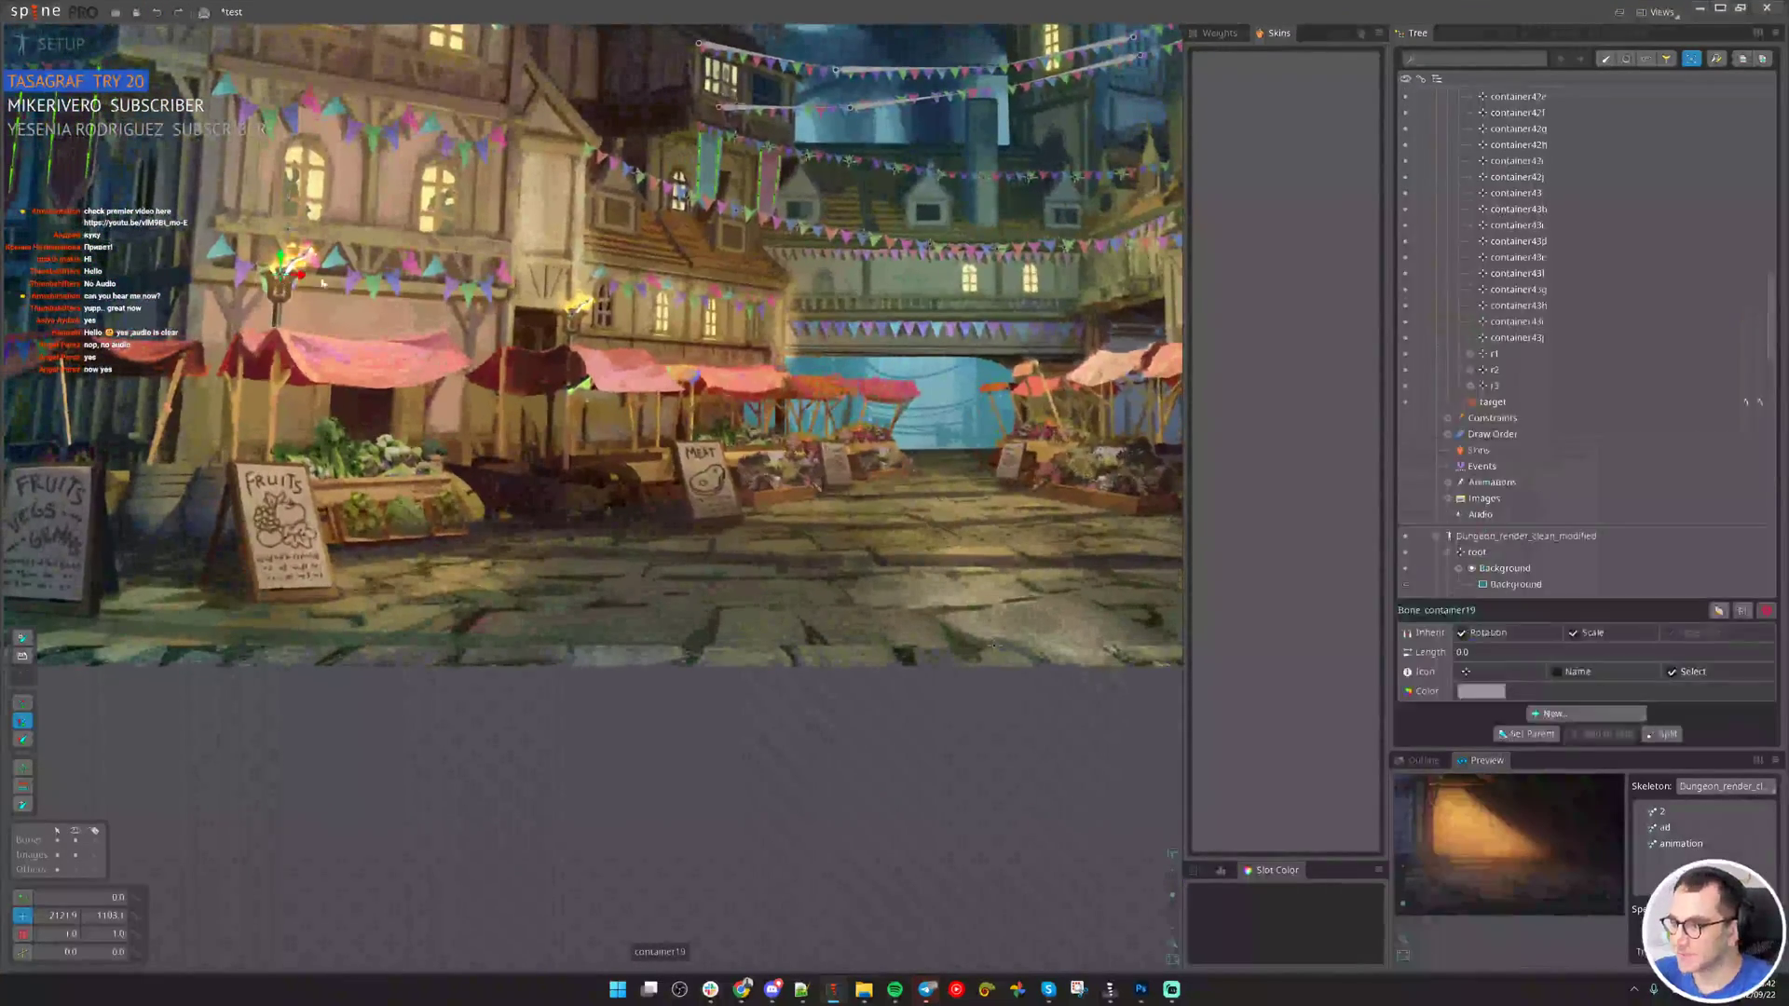
scroll(1565, 279, up, 5)
scroll(1516, 223, up, 5)
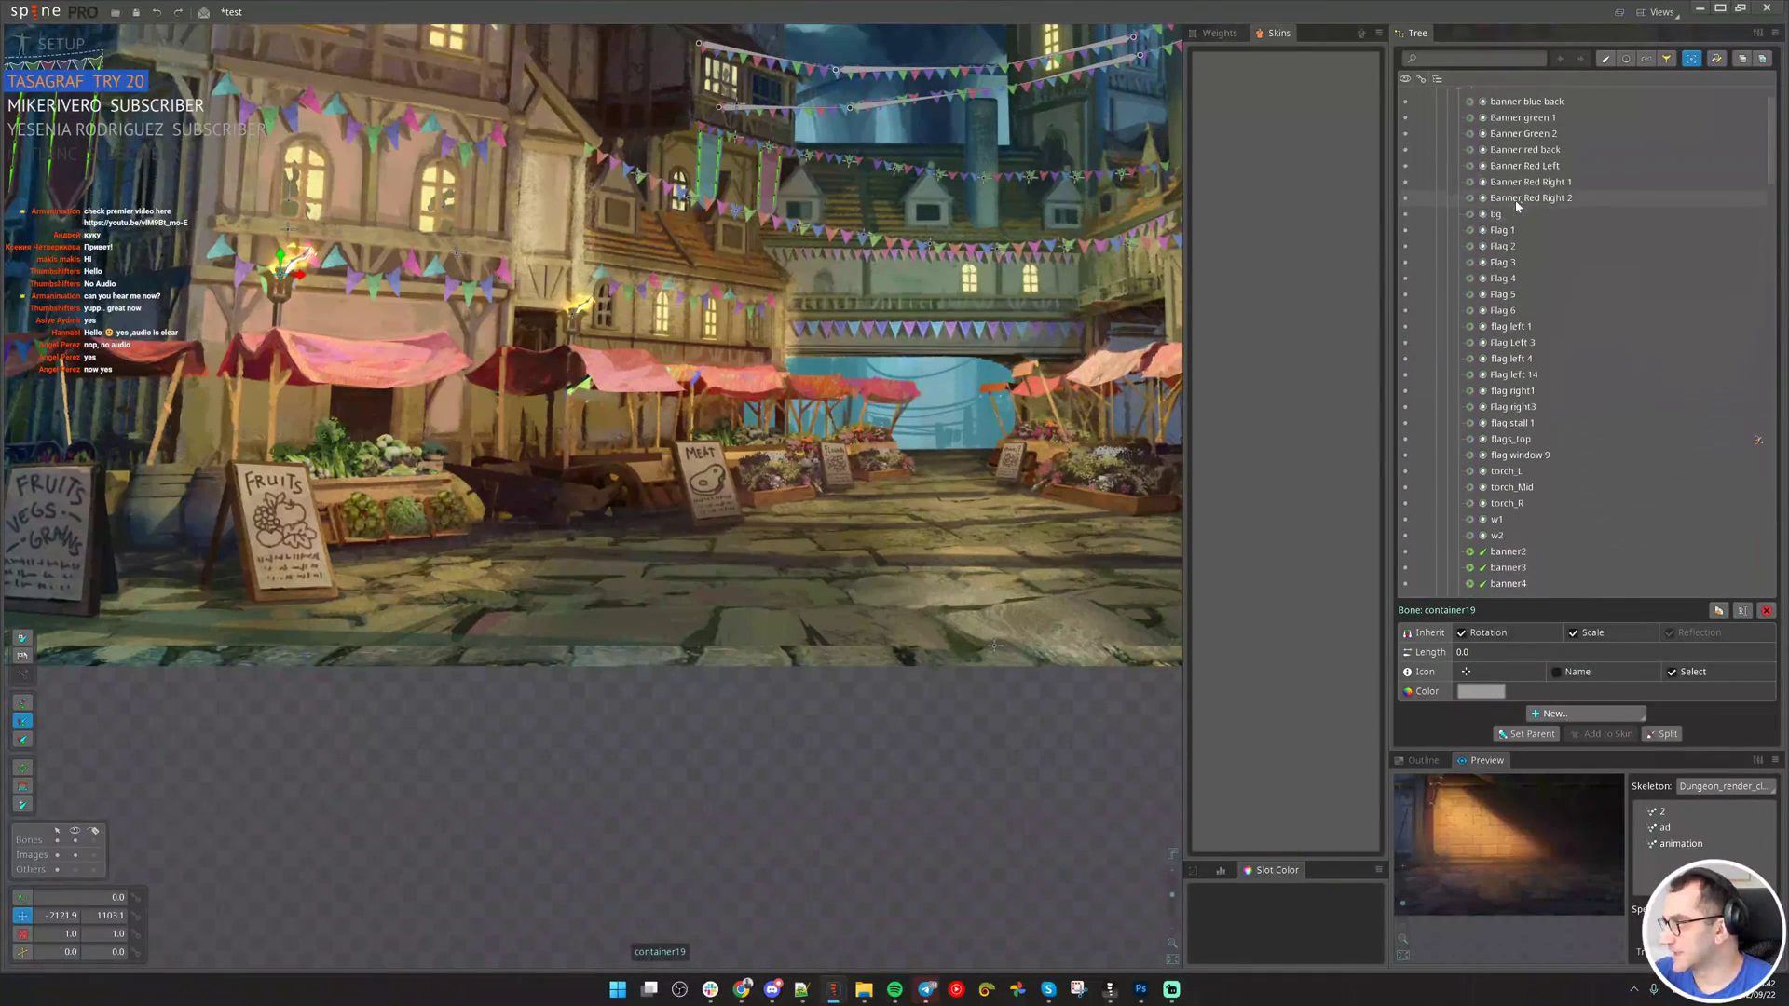
click(1459, 127)
click(1459, 128)
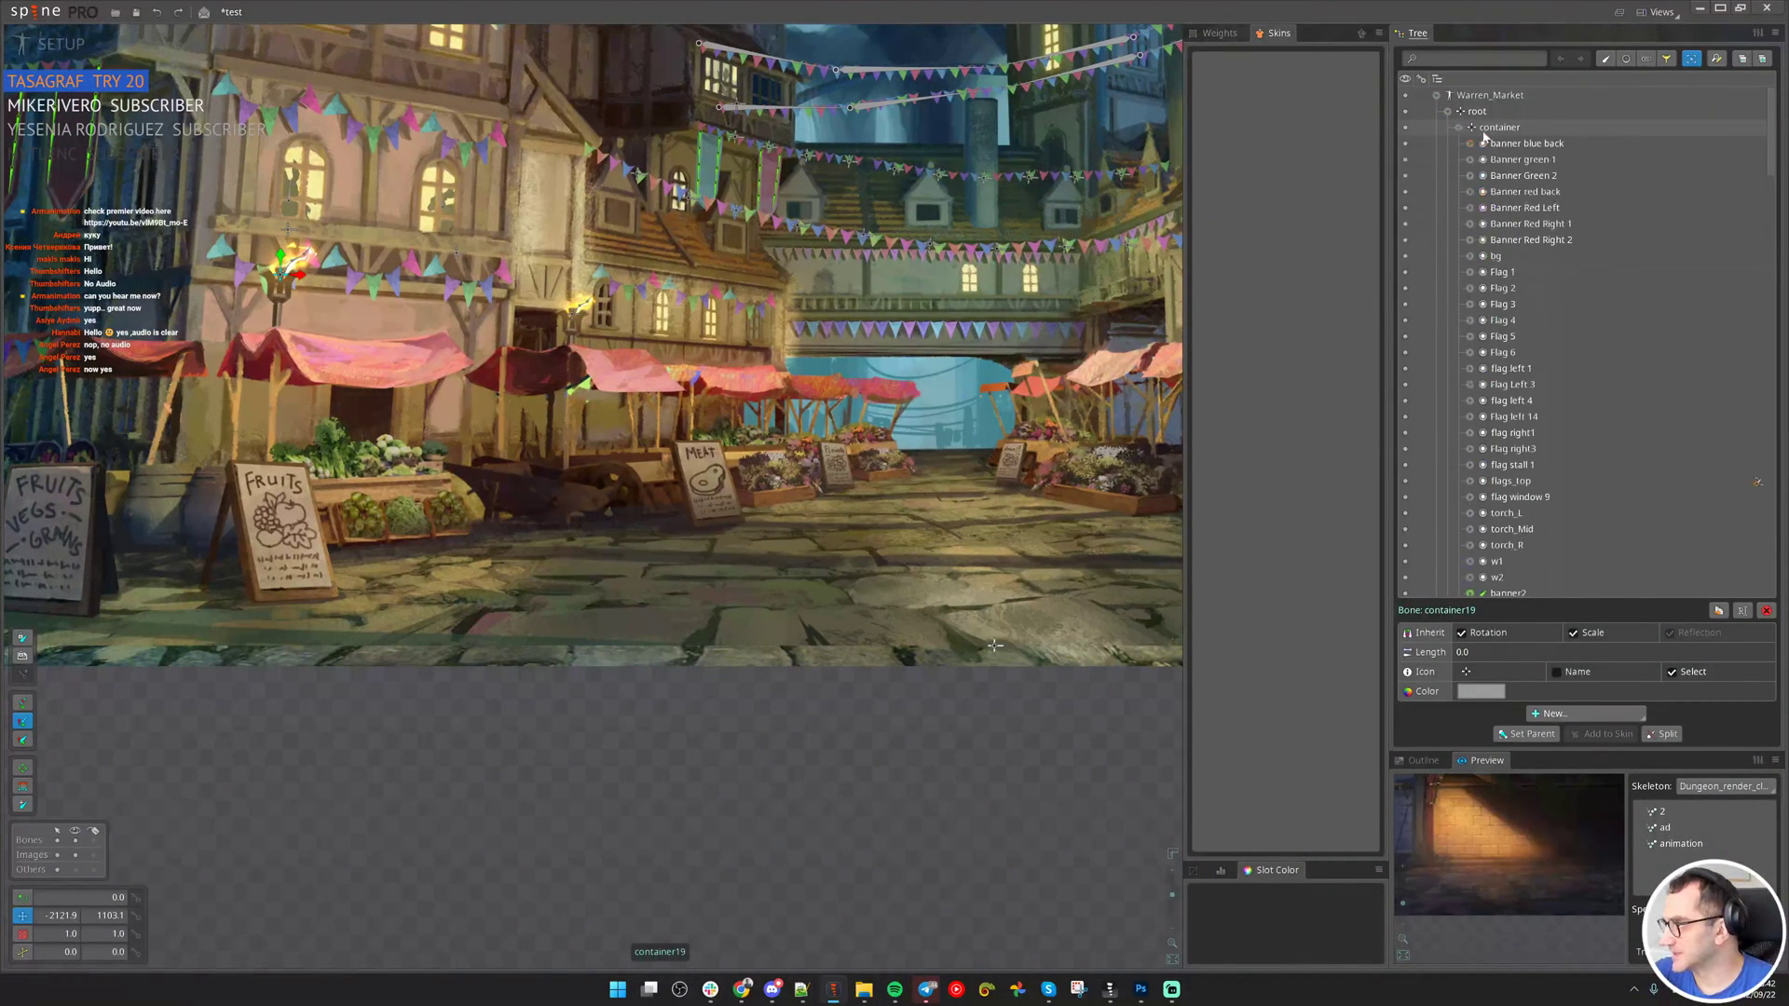
scroll(1541, 391, down, 10)
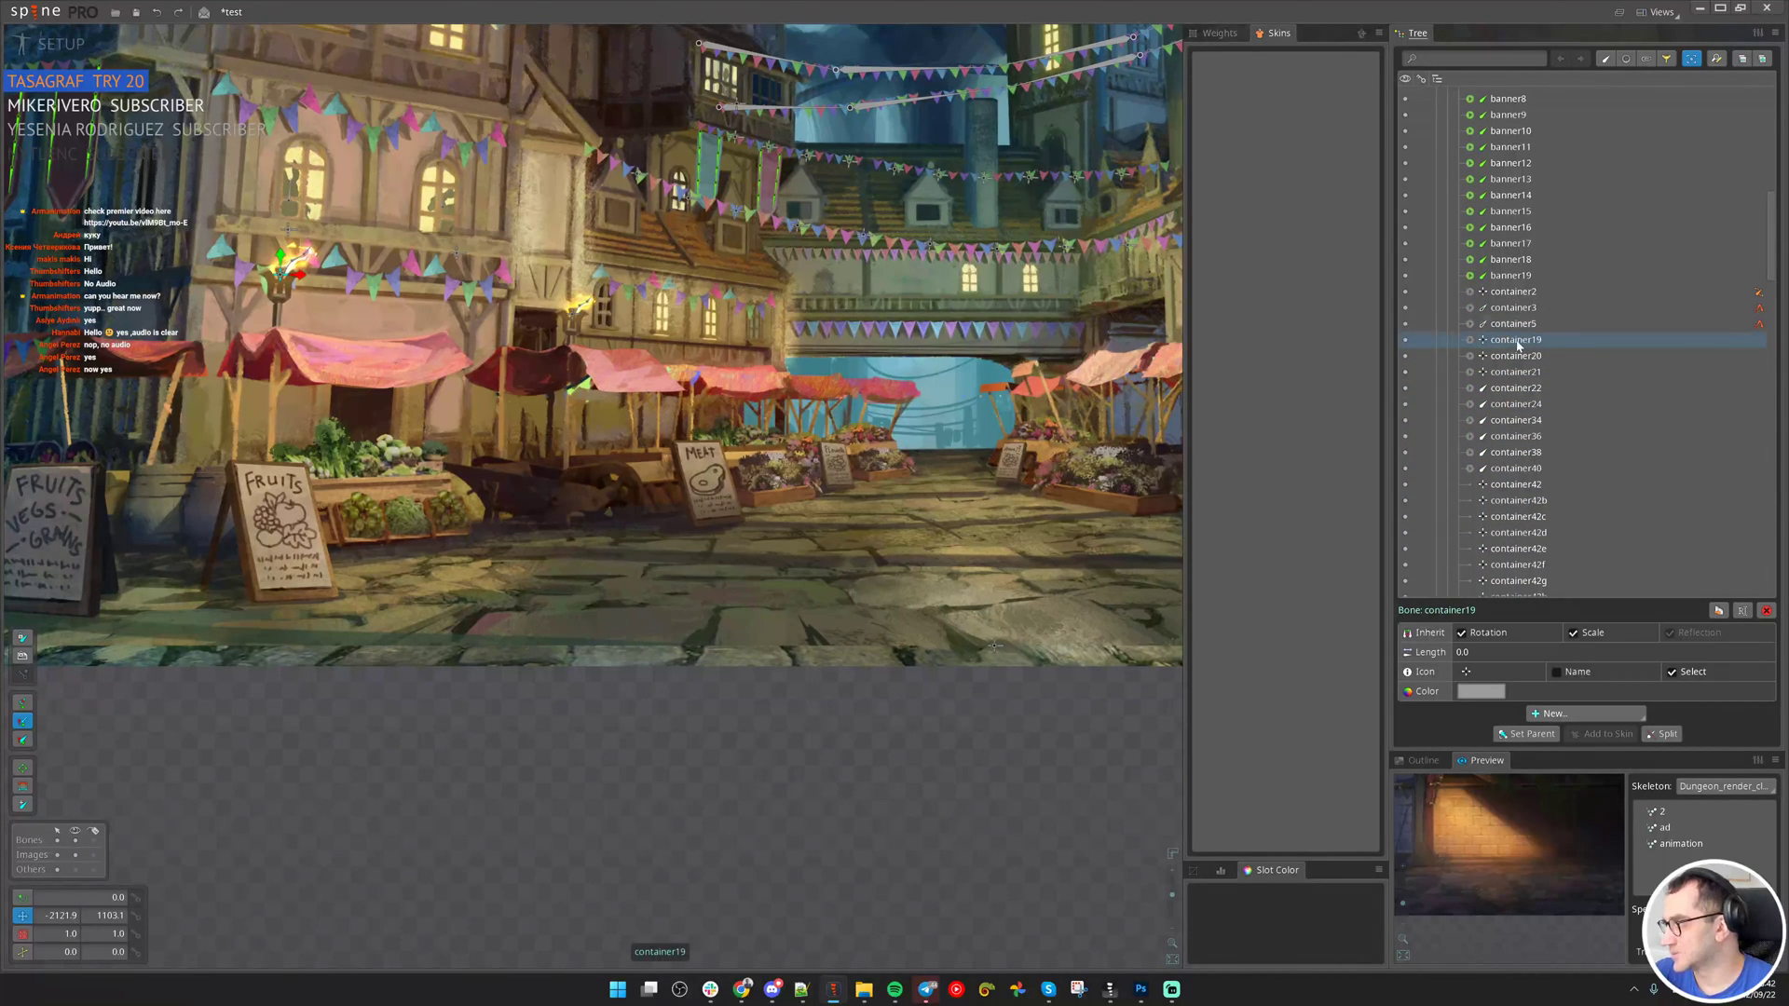
scroll(937, 657, down, 5)
drag(1513, 340, 1500, 481)
scroll(1649, 480, down, 8)
scroll(1578, 465, down, 4)
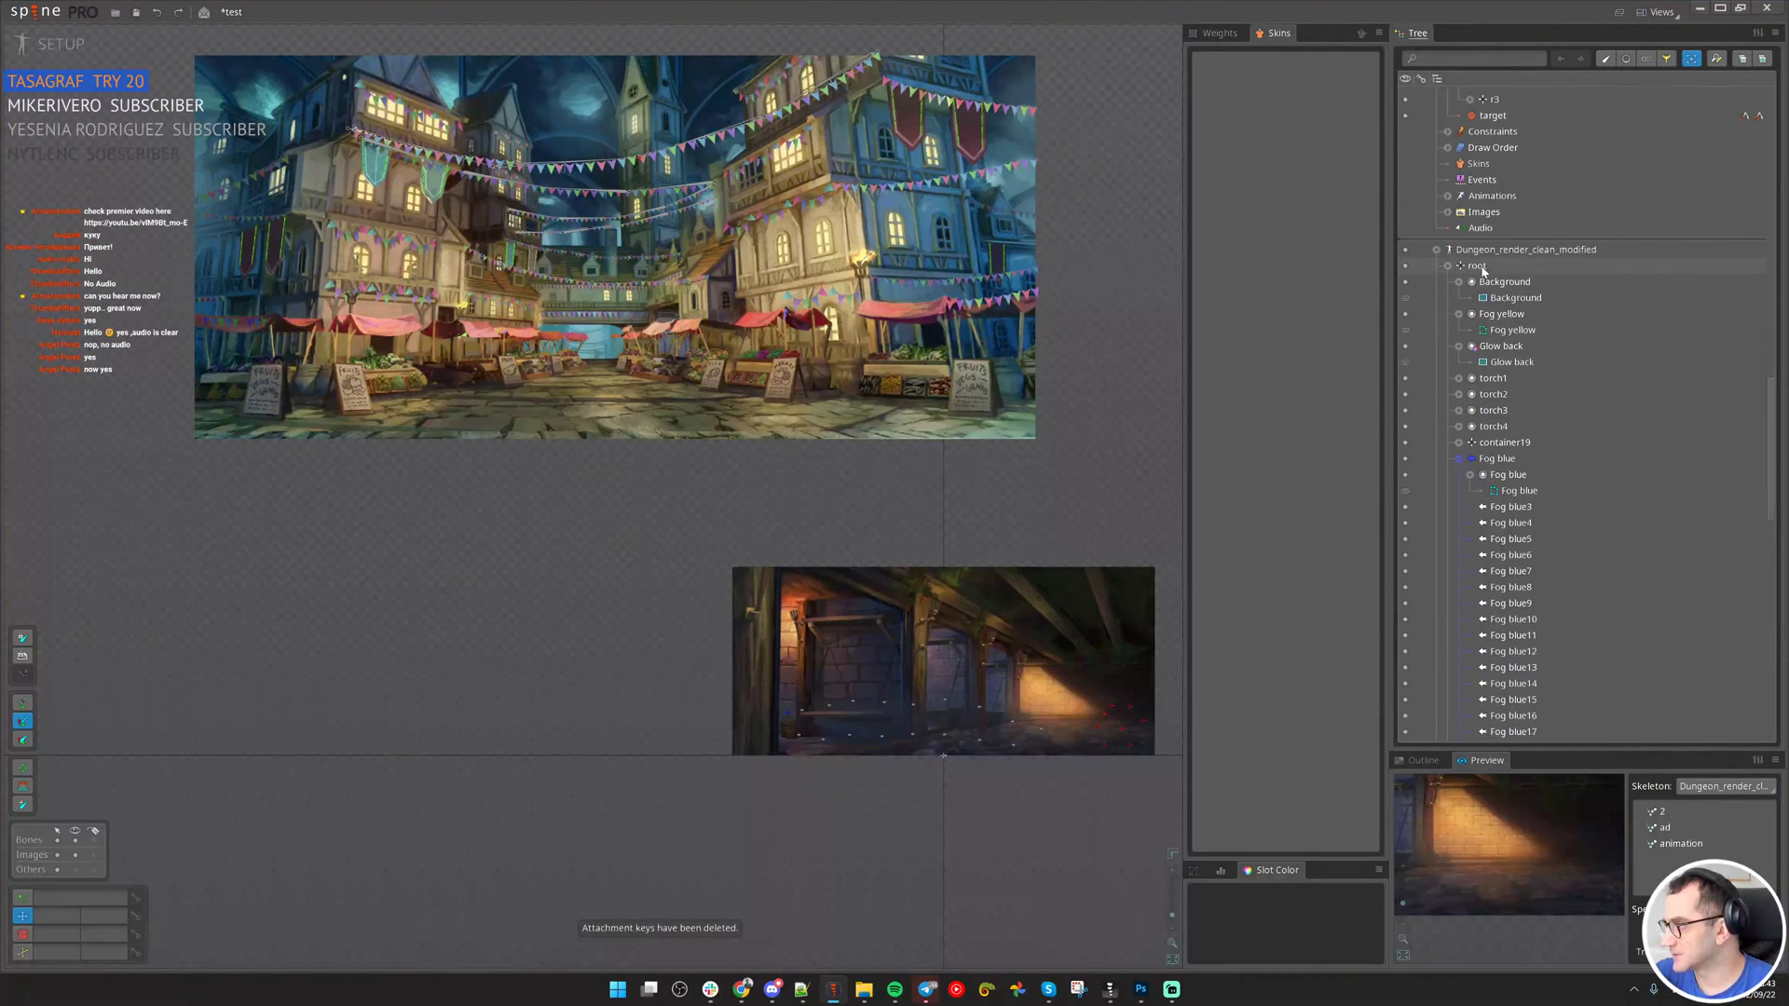
Create a new bone under the root of Dungeon_render_clean_modified and name it container.
click(1479, 266)
click(1585, 714)
click(1576, 732)
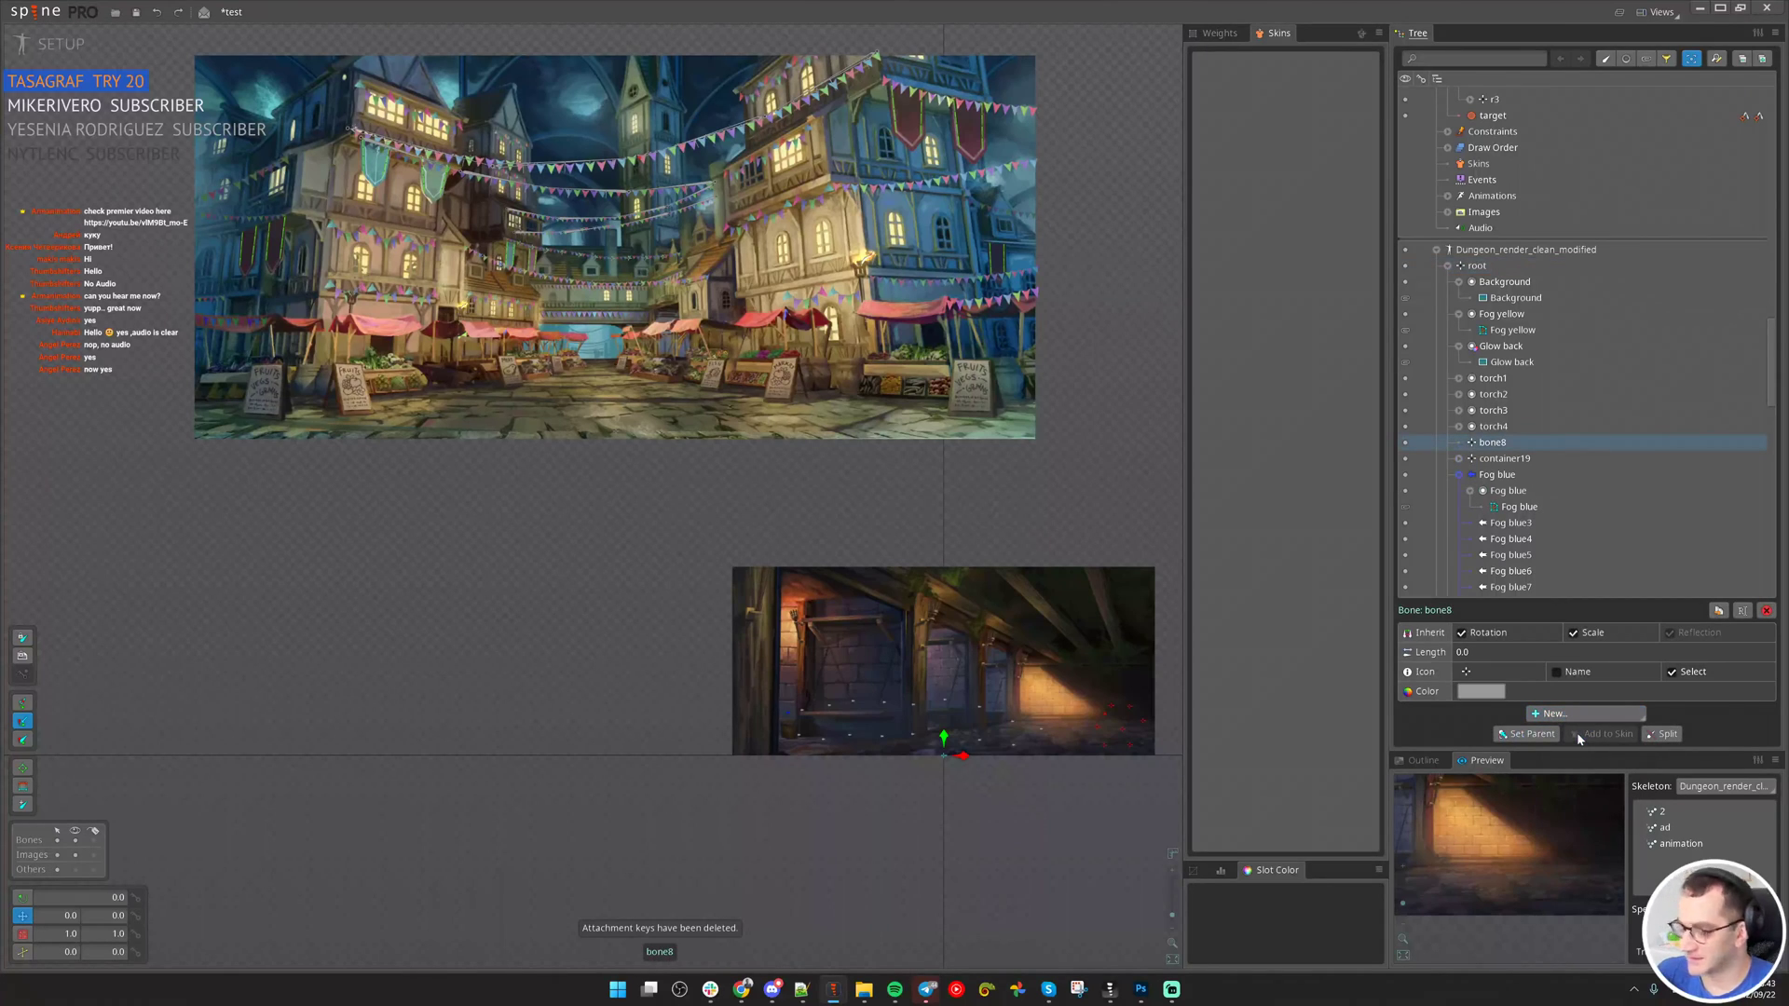
double_click(1522, 445)
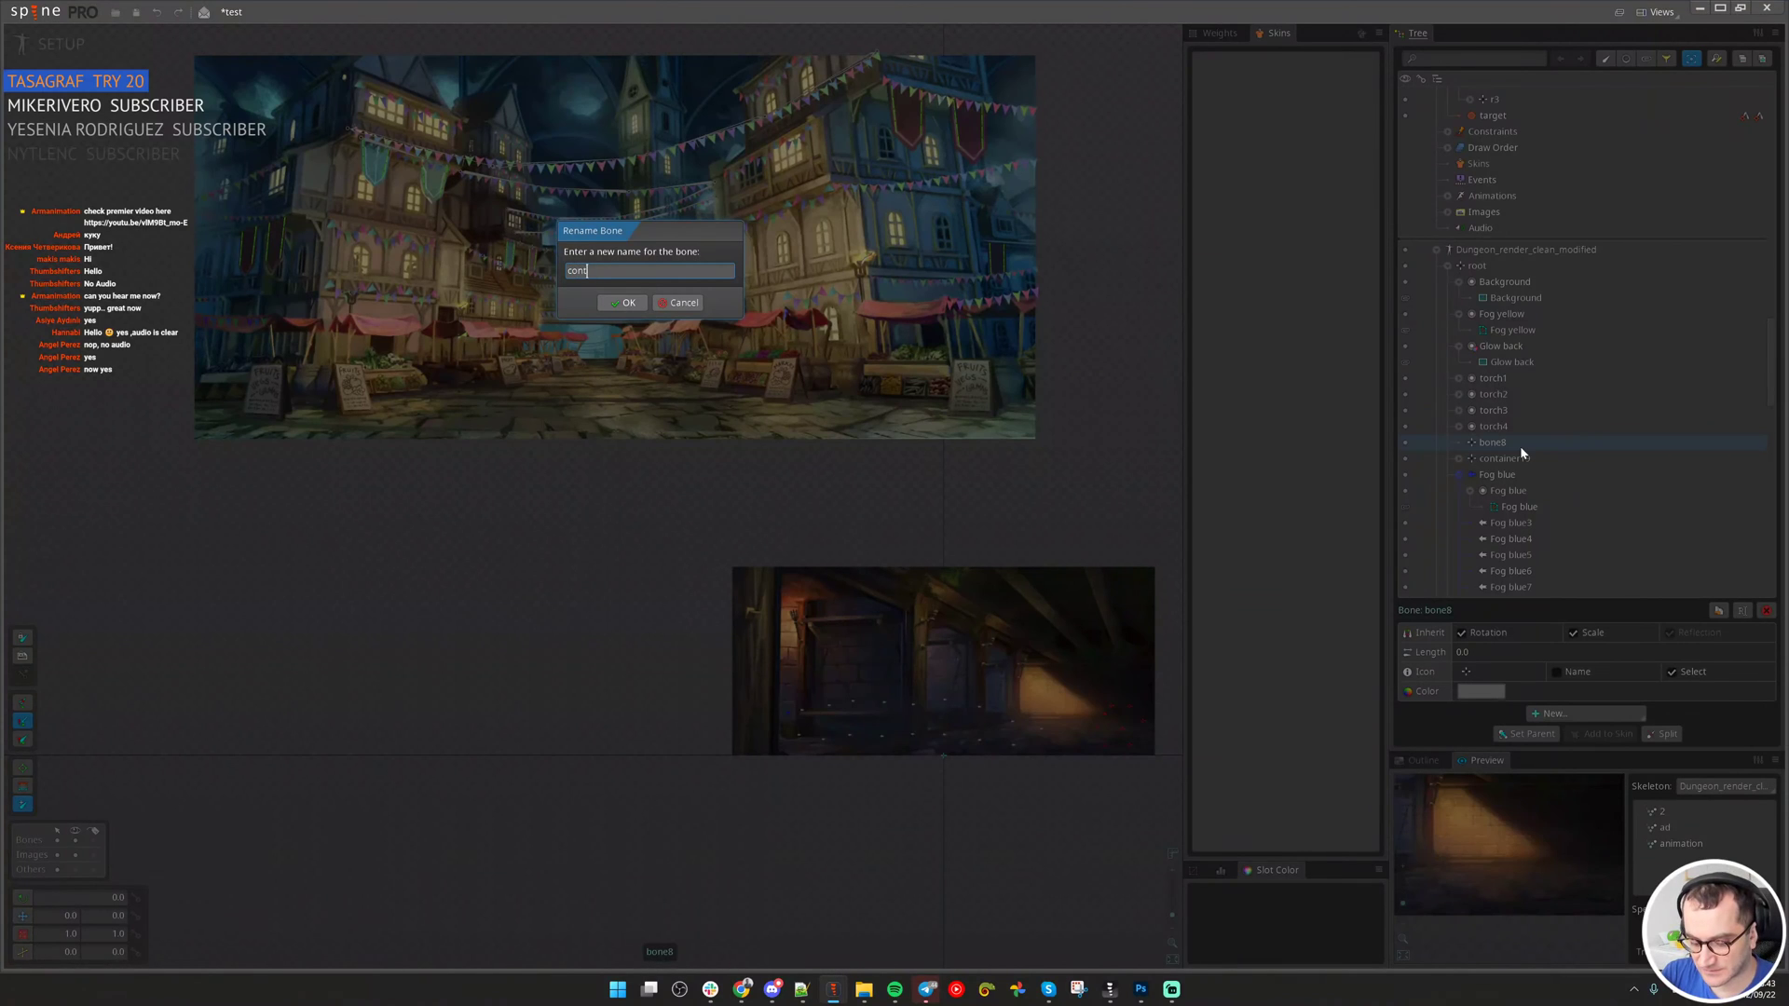
text(container)
key(Return)
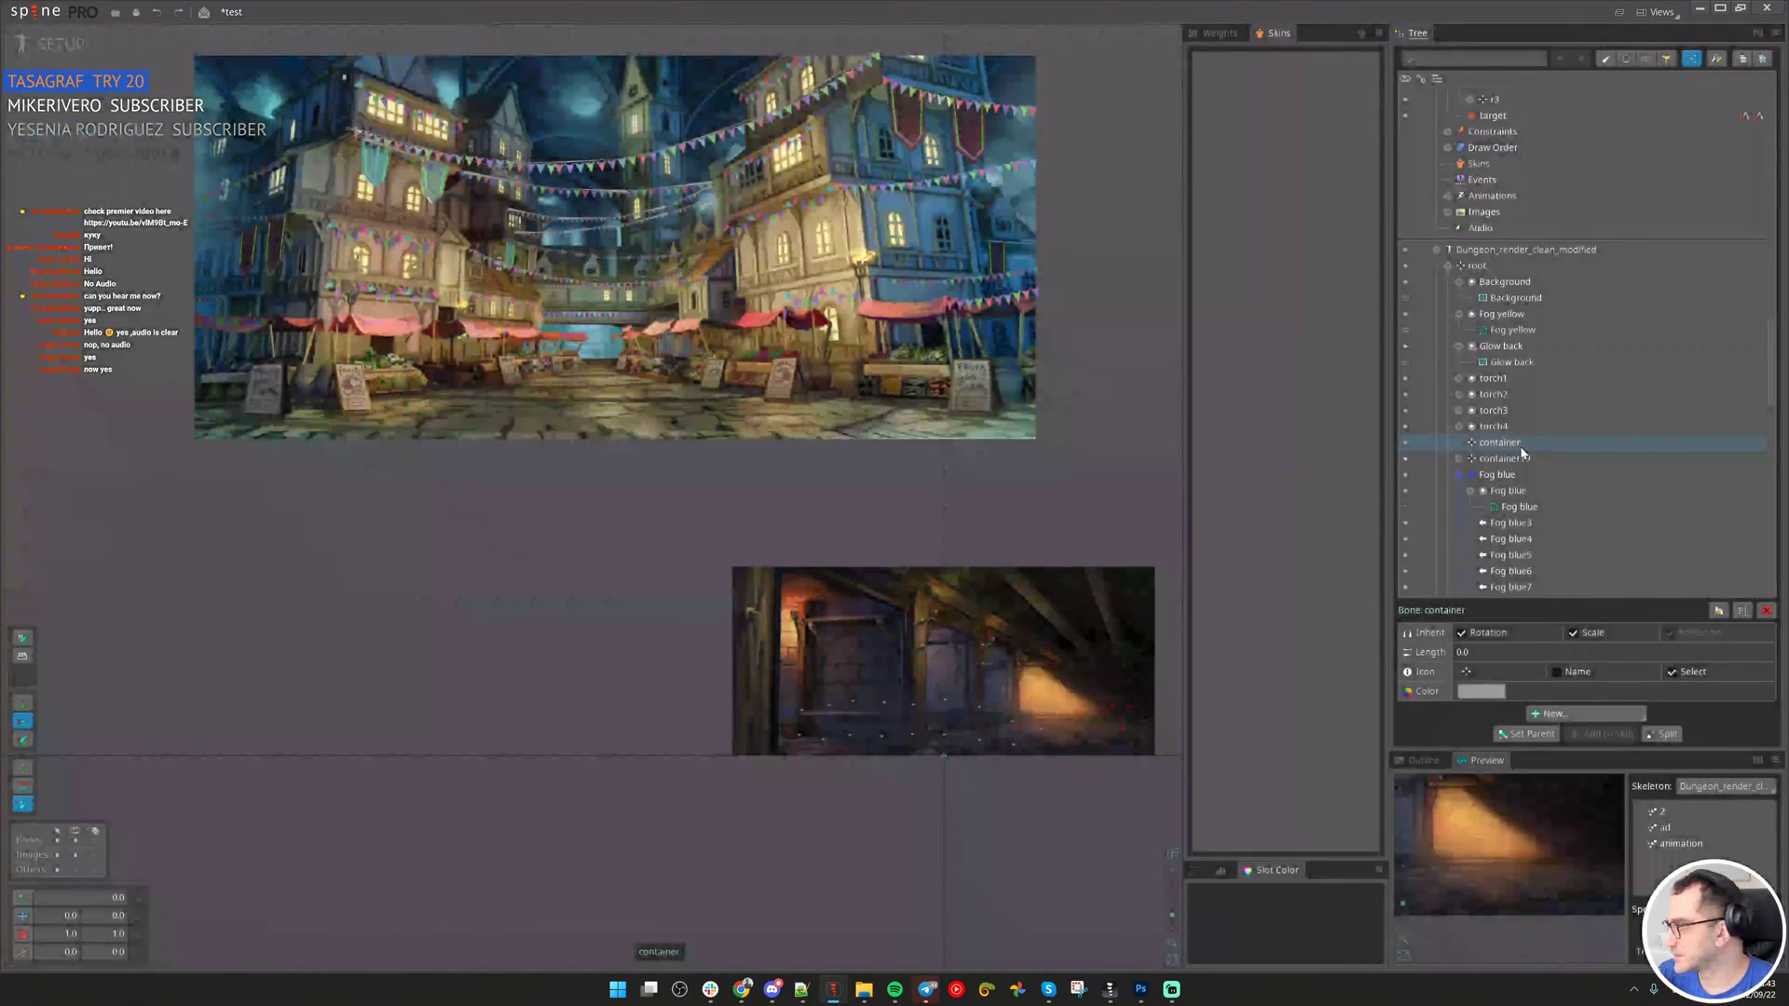
Reparent the torch flame bone container19 to the new container bone in the dungeon skeleton.
click(1489, 458)
drag(1489, 458, 1496, 443)
scroll(787, 438, down, 2)
Delete the imported Warren_Market skeleton from the project.
scroll(1567, 315, up, 10)
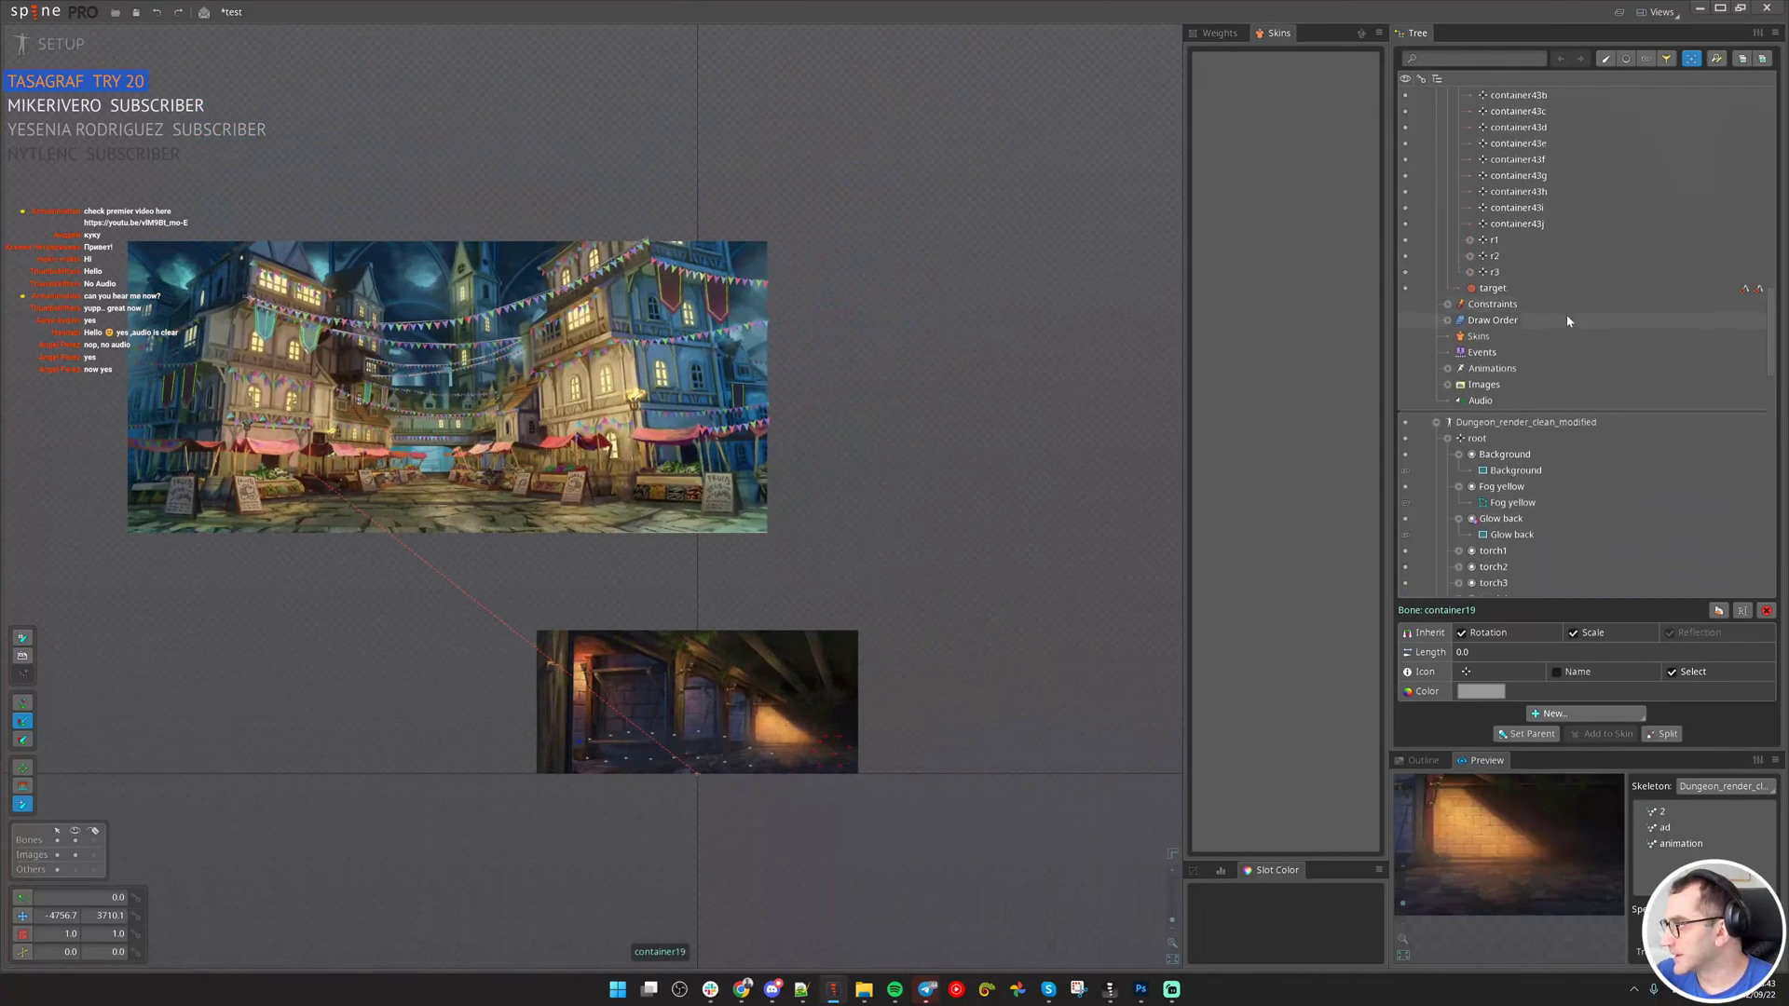
scroll(1532, 149, up, 4)
click(1491, 98)
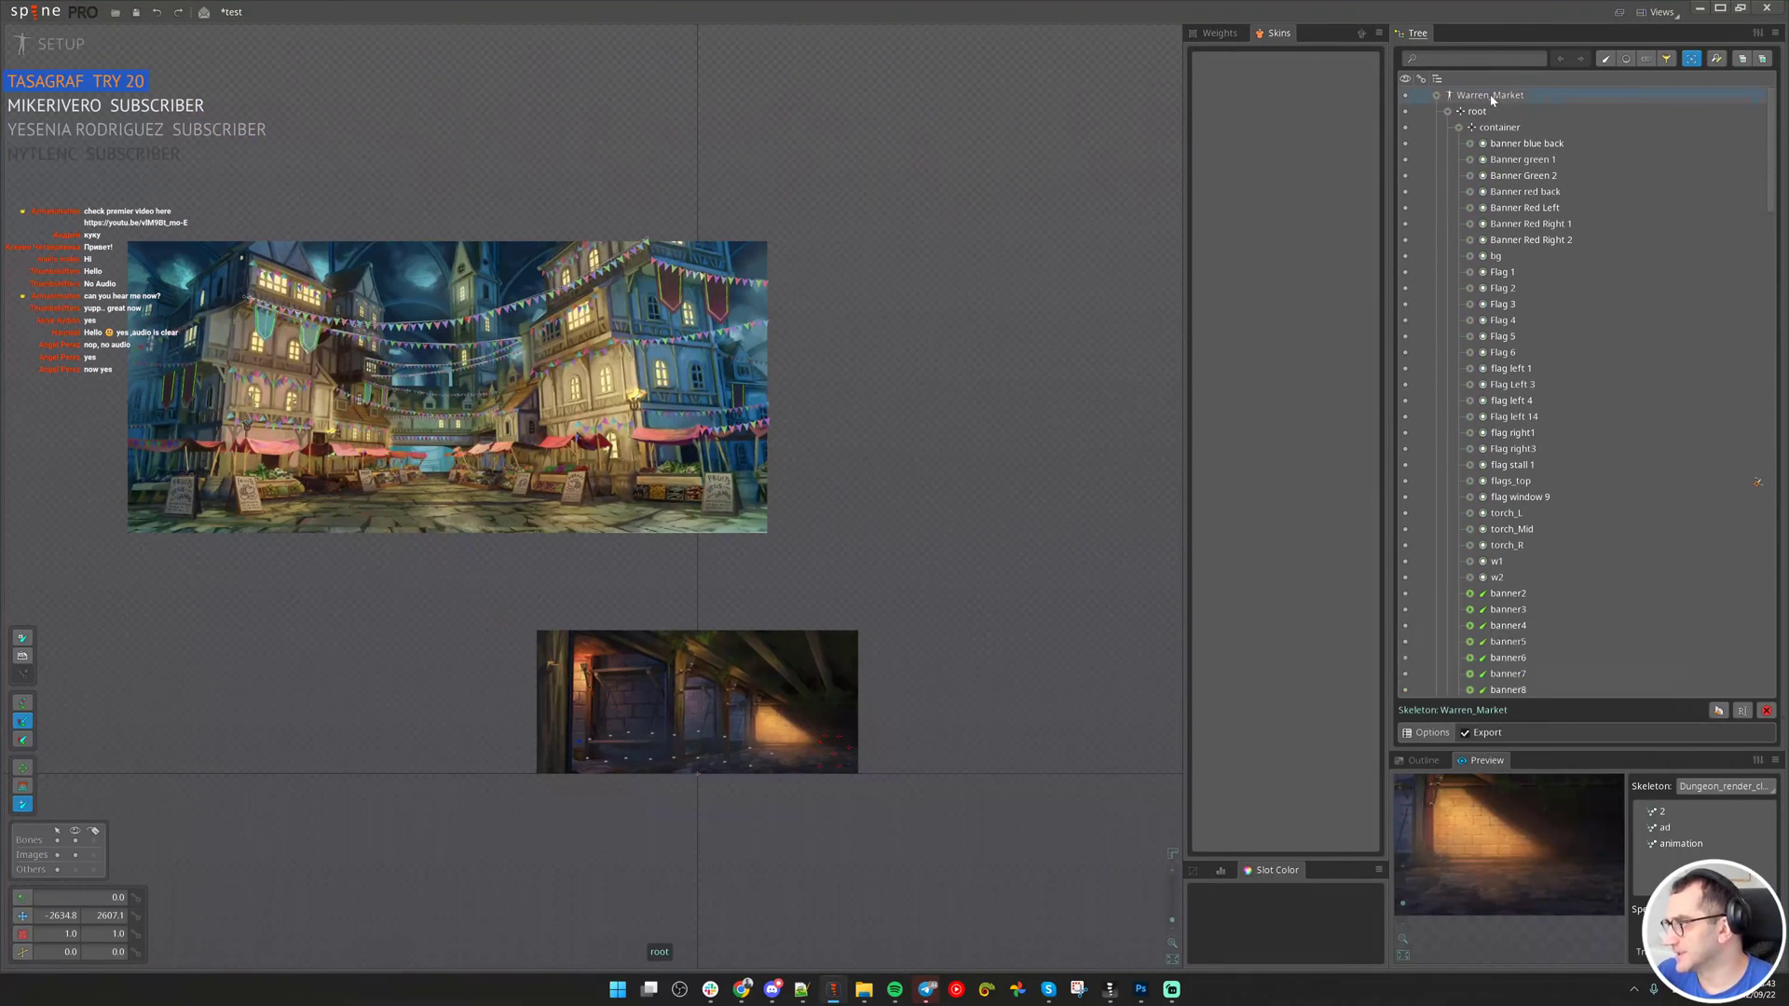
key(Delete)
click(810, 531)
drag(712, 502, 754, 356)
scroll(753, 356, up, 2)
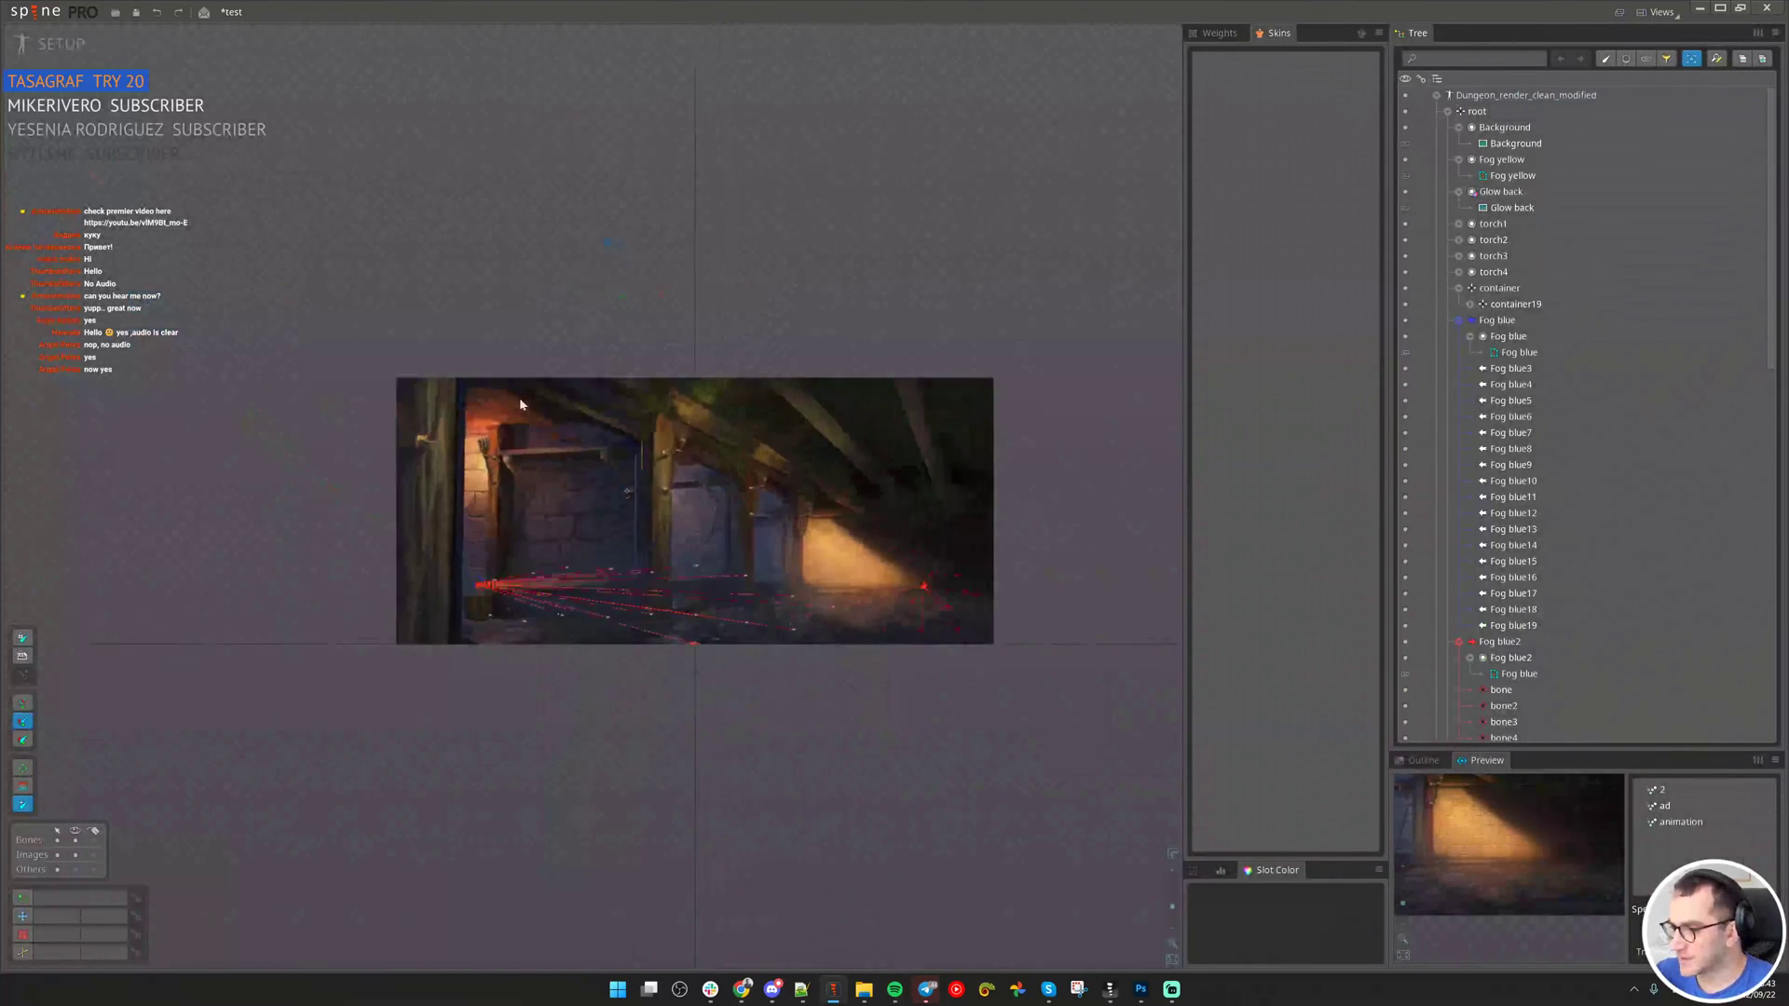
click(26, 15)
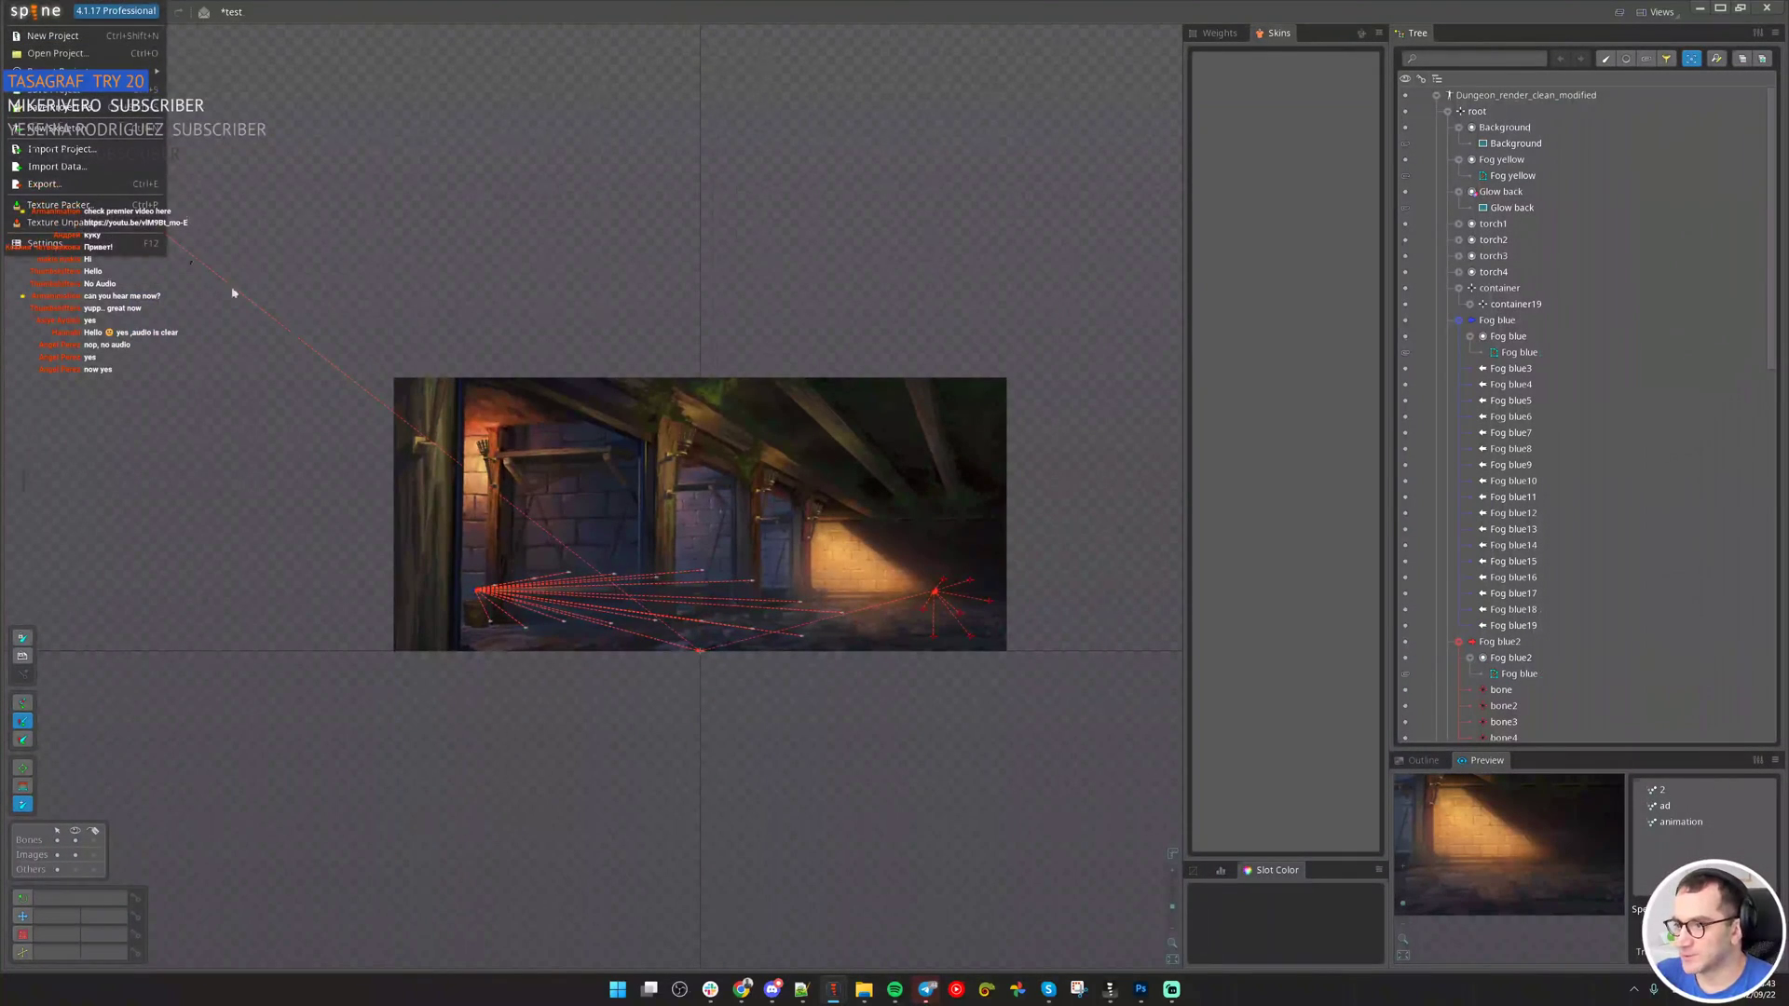
click(62, 149)
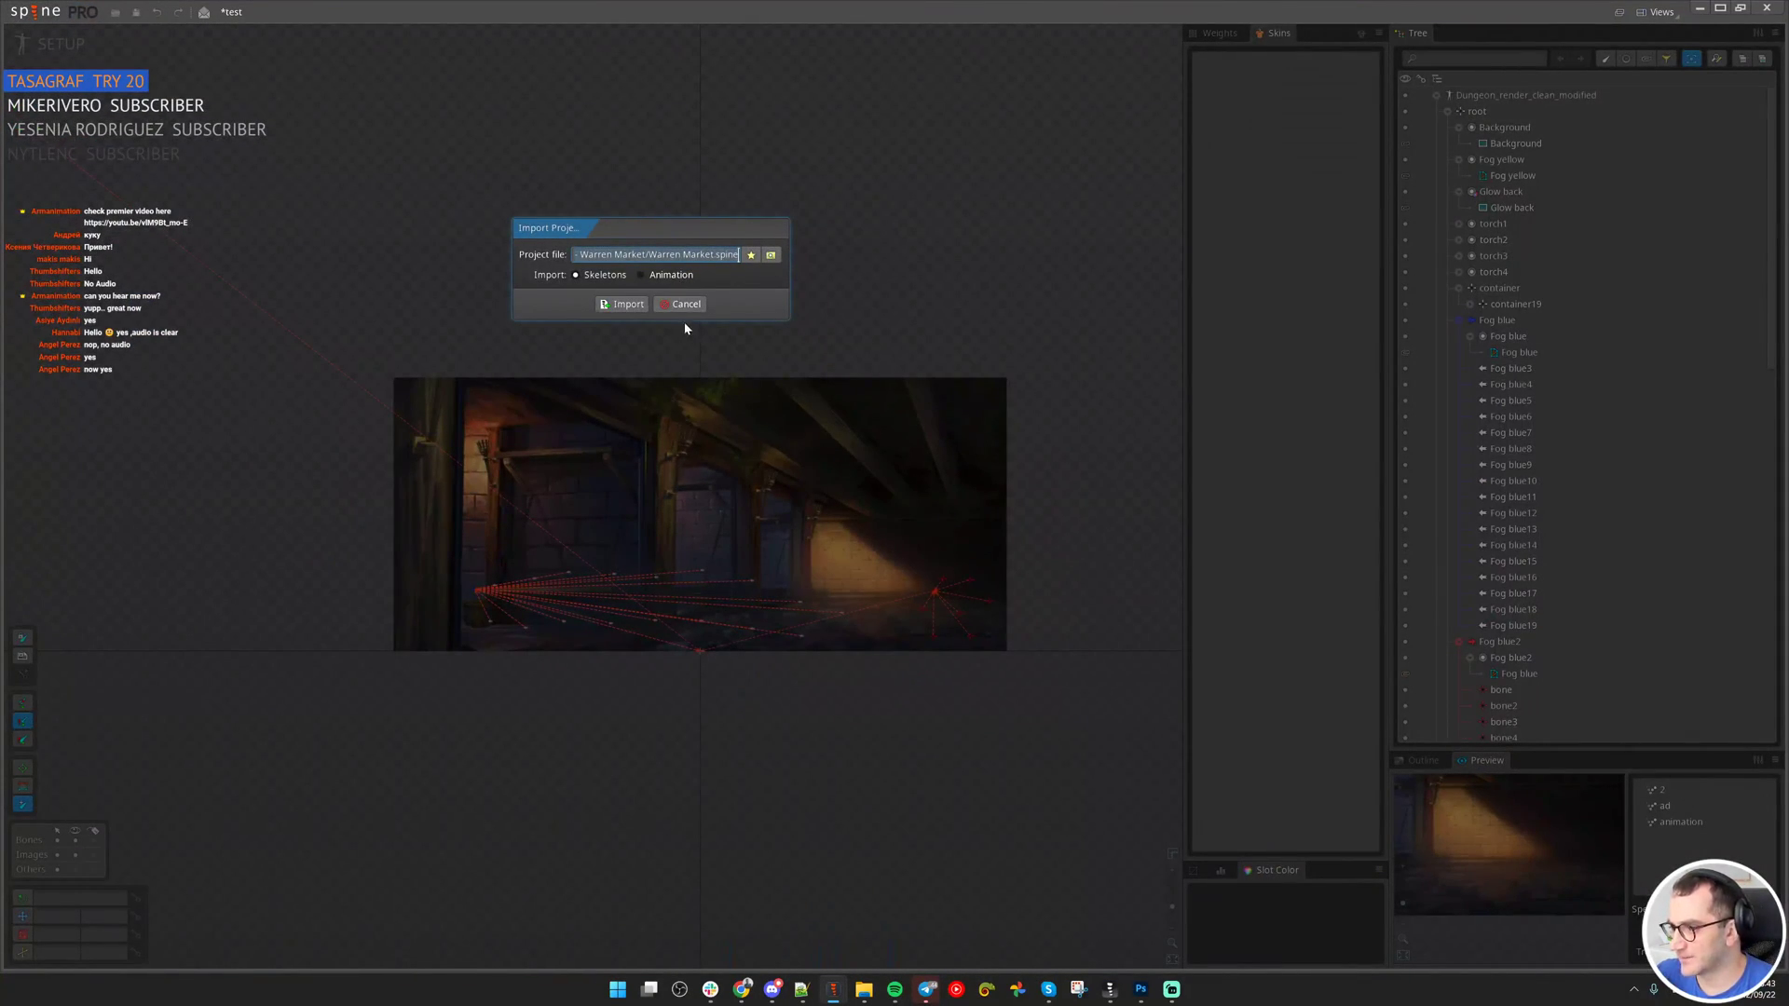
click(684, 305)
Move the flame bone container19 onto the dungeon's leftmost wall torch, to about -1205, 1148.
drag(123, 419, 814, 718)
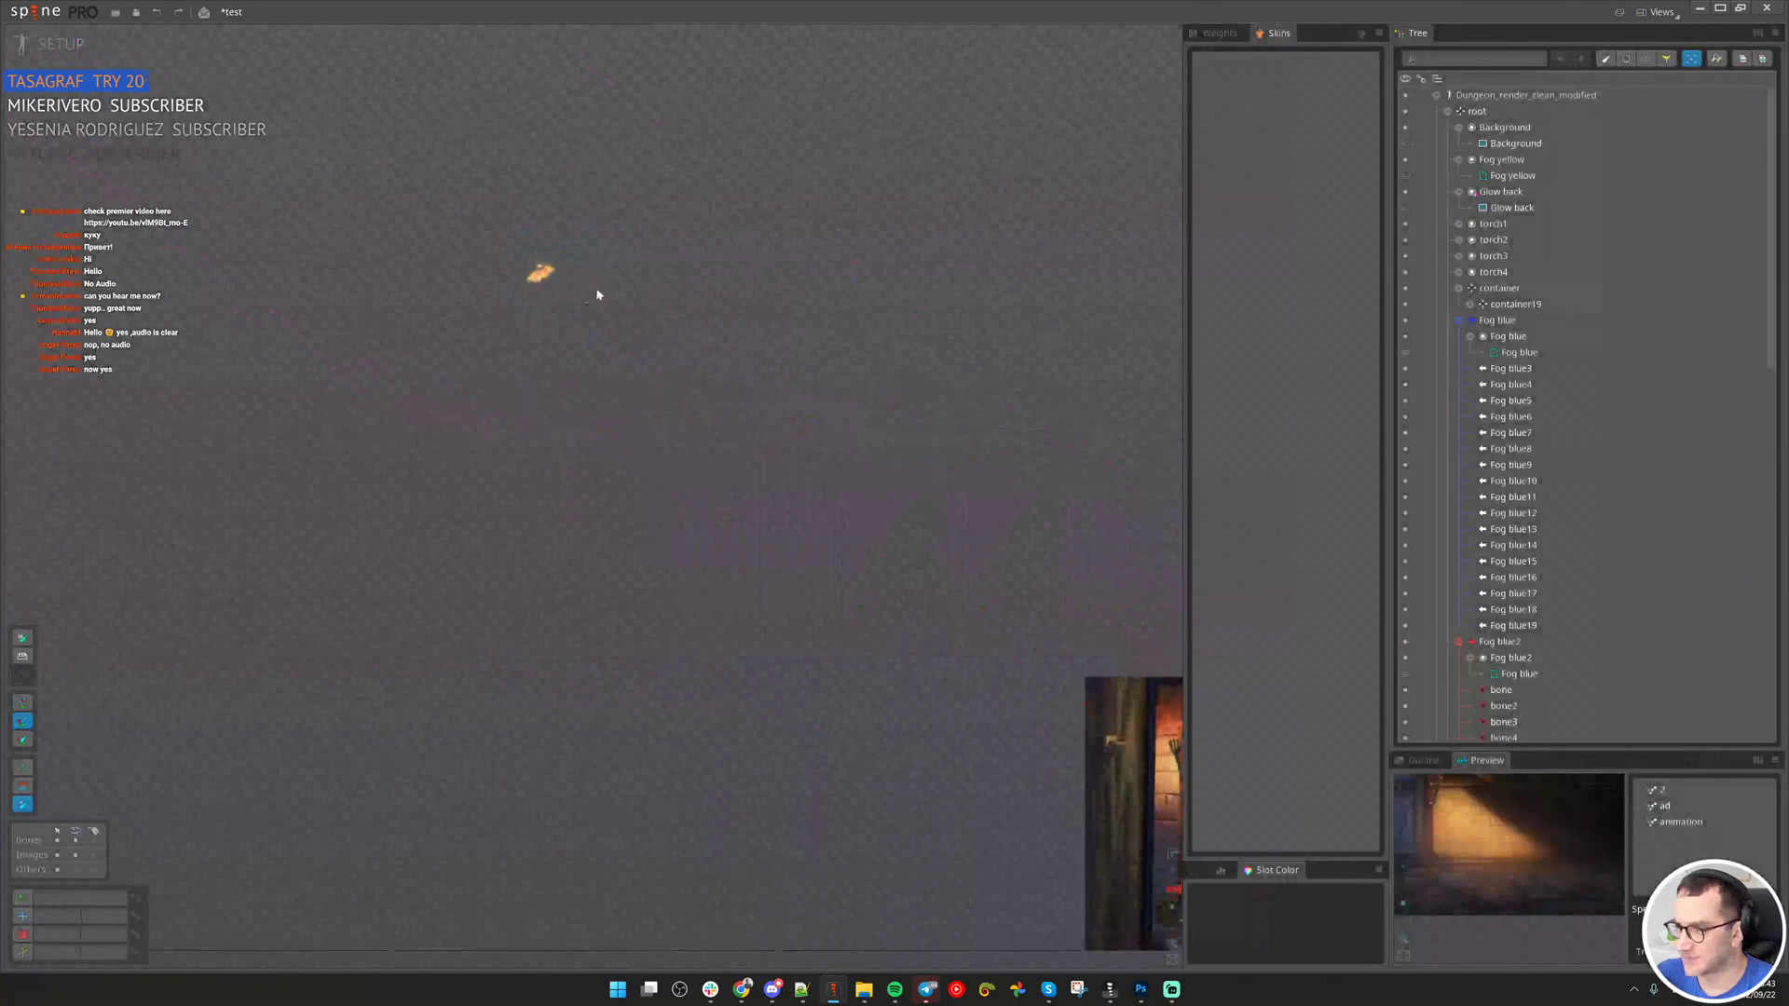
click(537, 290)
drag(929, 474, 515, 172)
scroll(515, 171, down, 1)
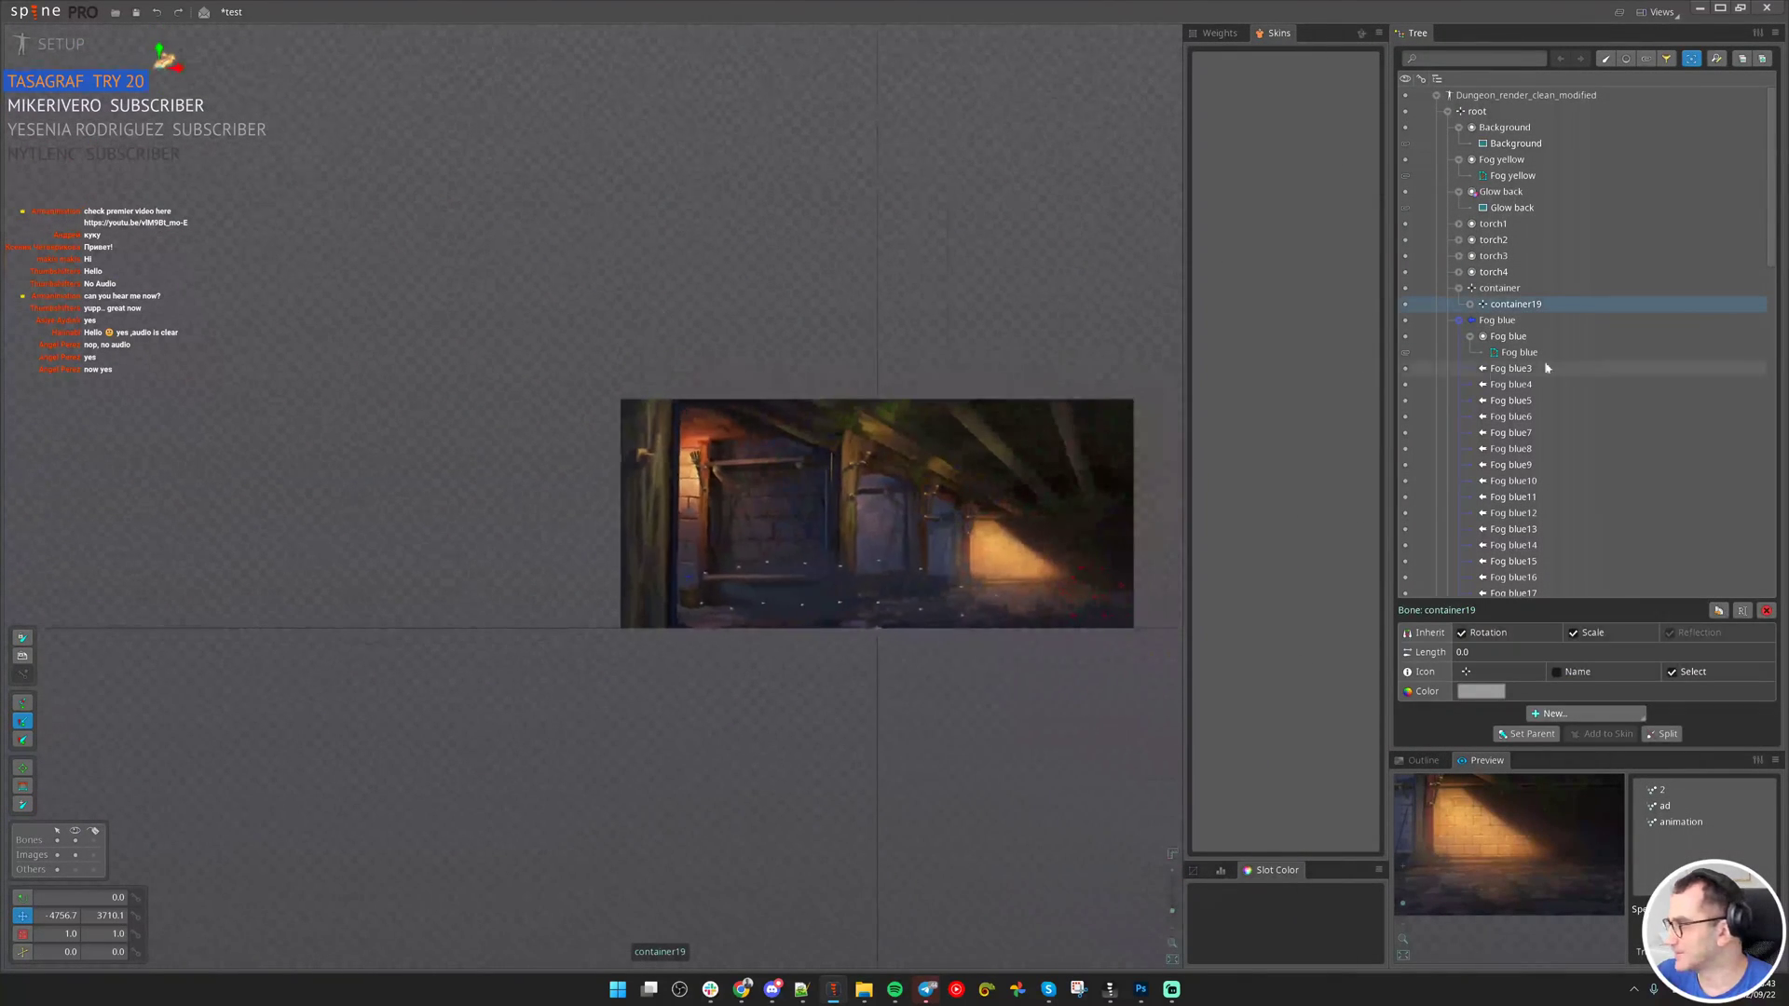
click(1499, 288)
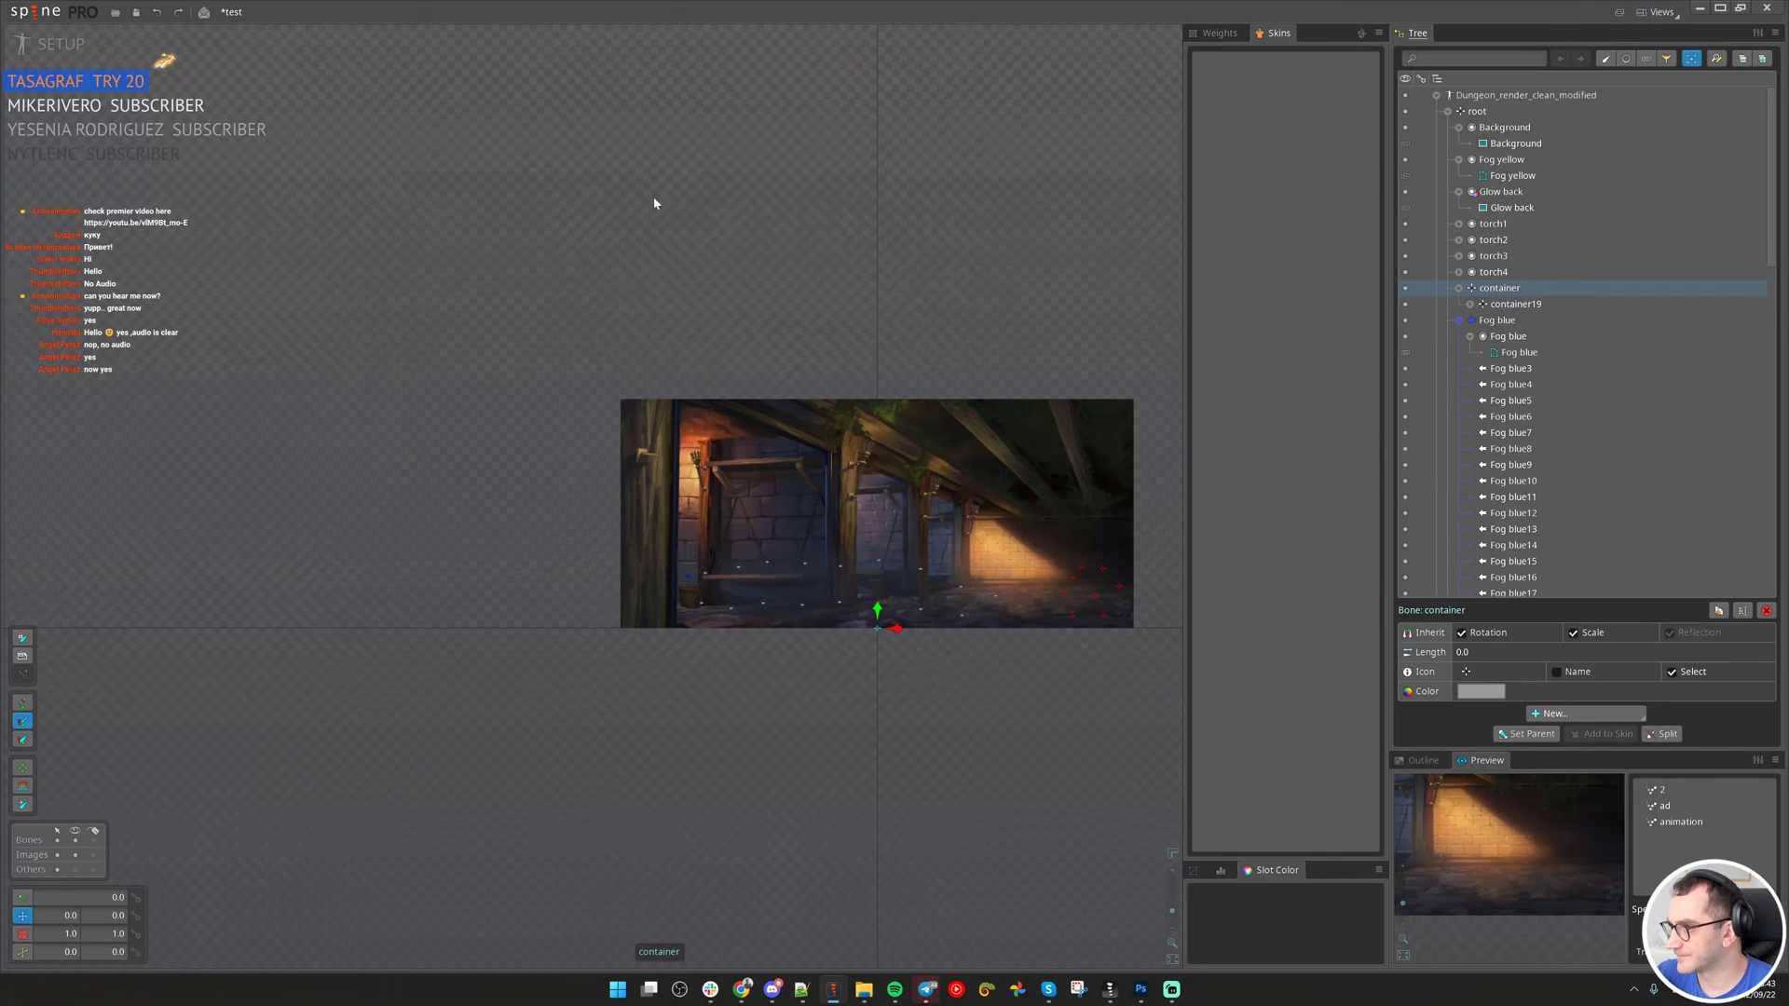
click(1511, 304)
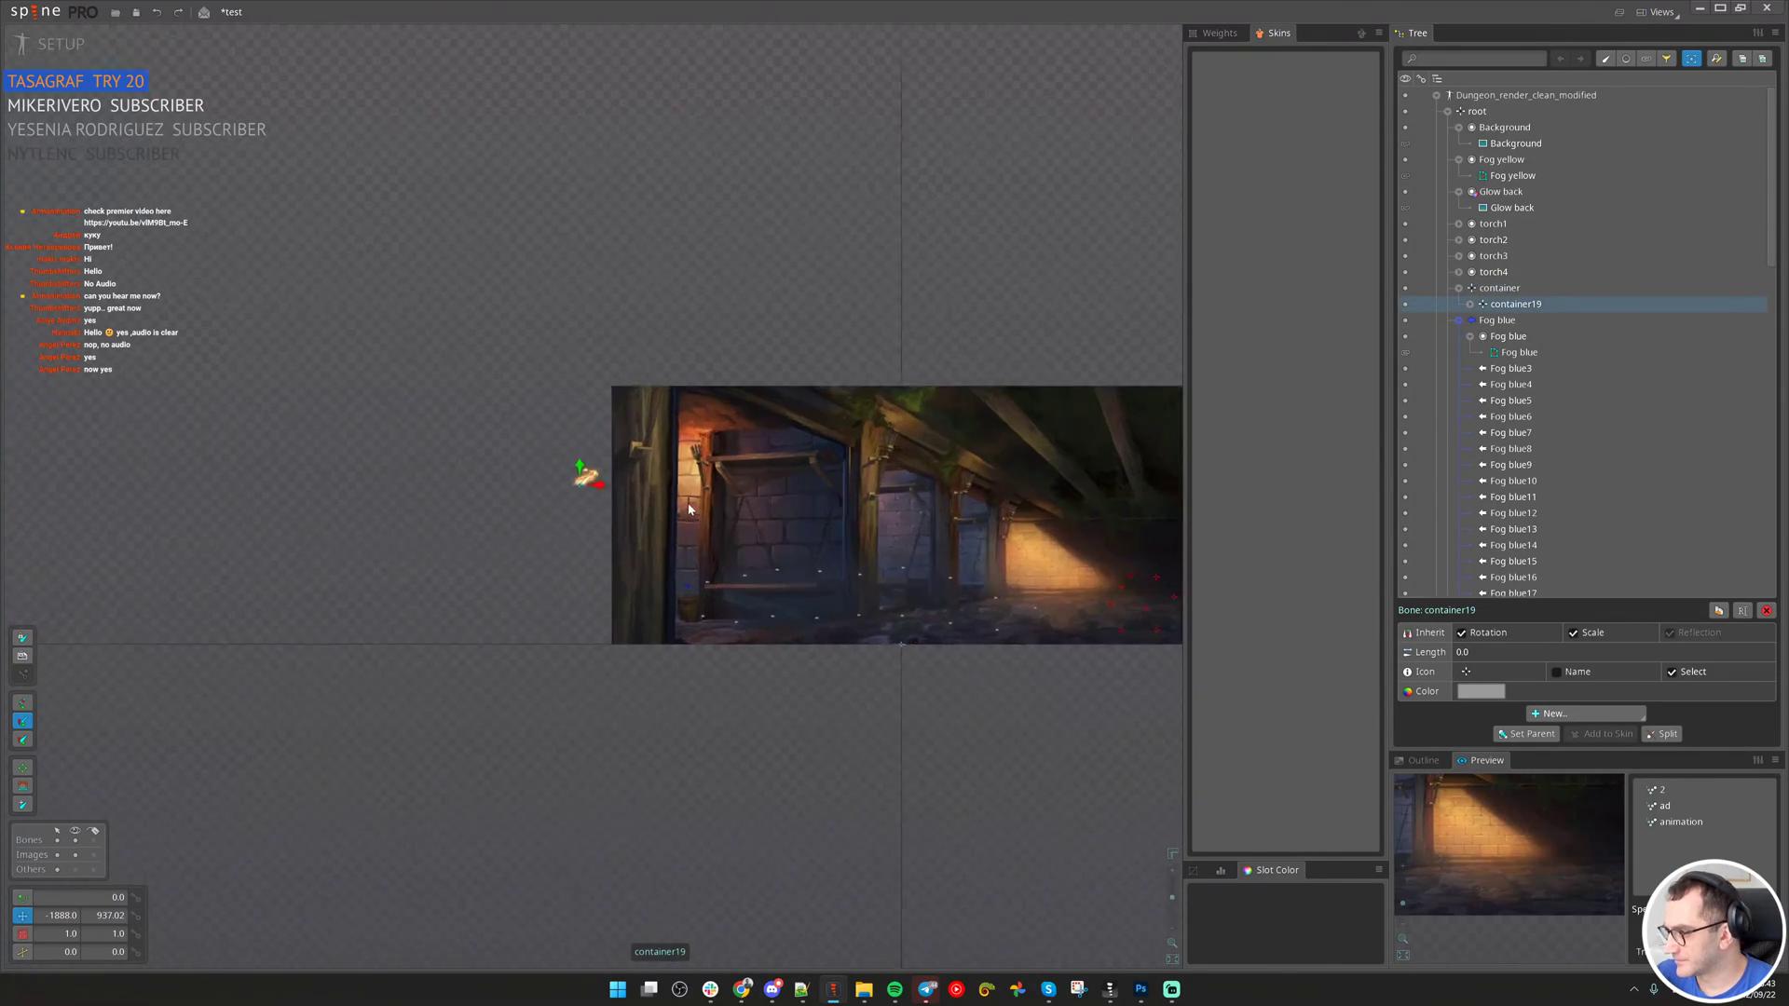
drag(631, 207, 959, 107)
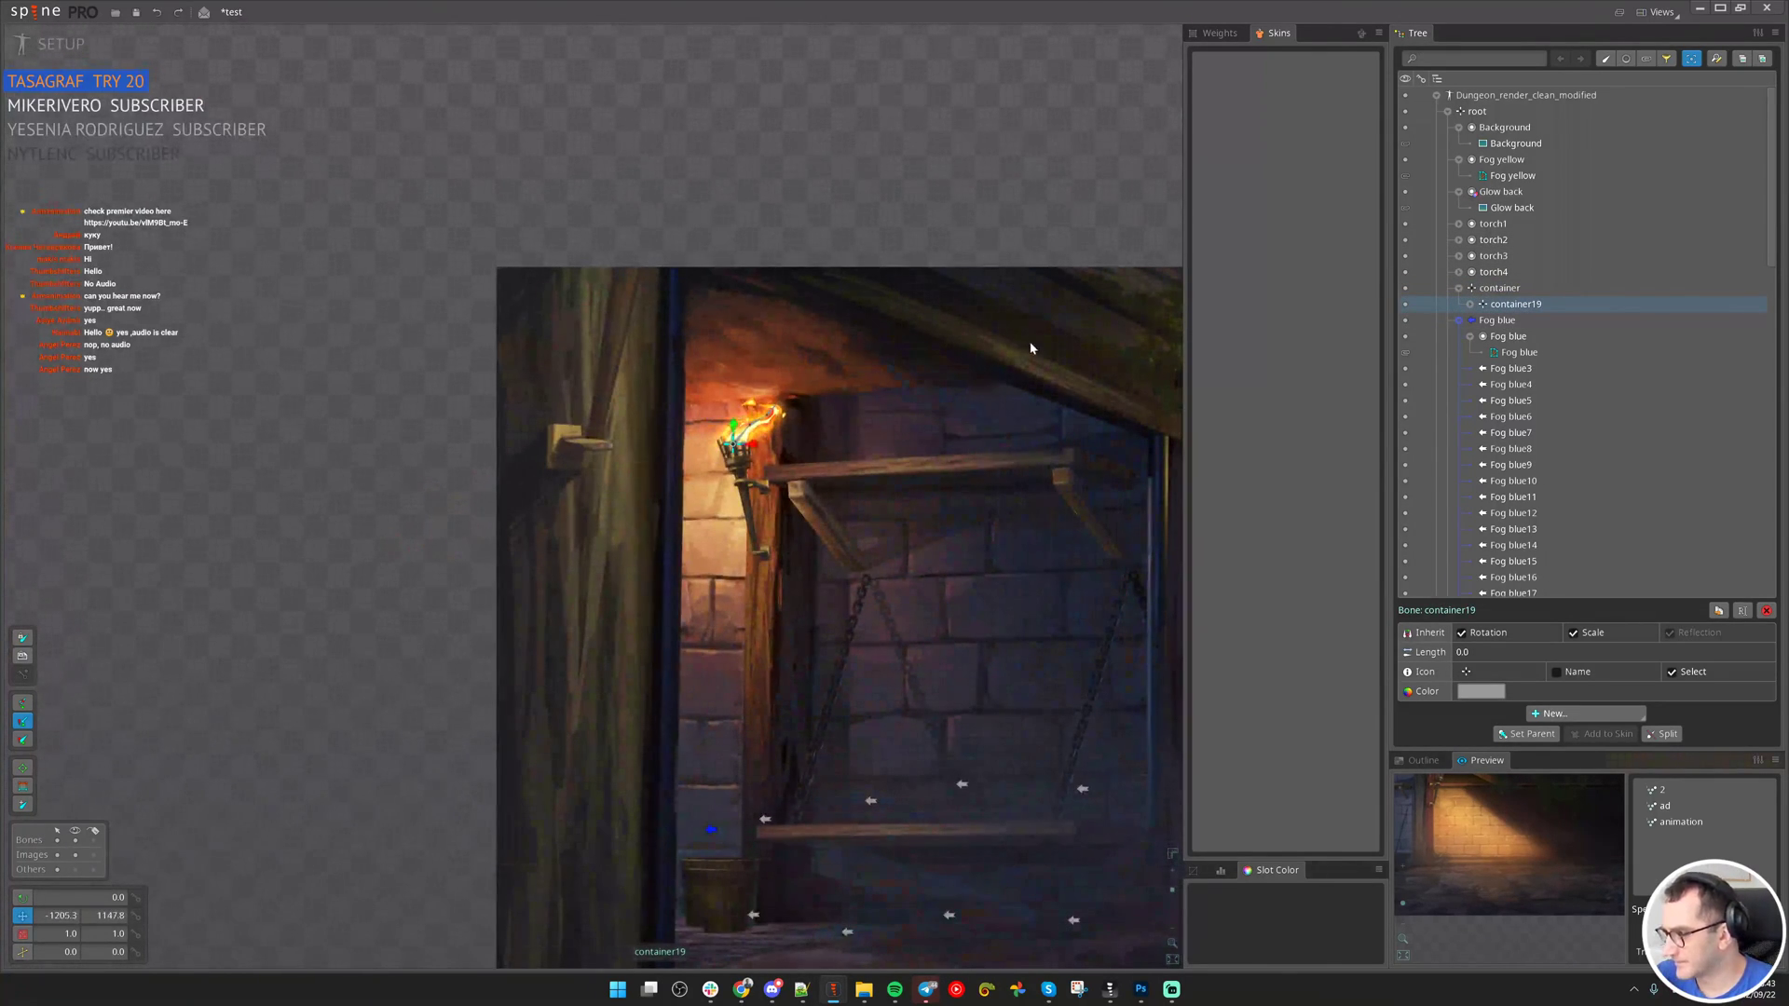
scroll(1030, 349, down, 3)
drag(1031, 348, 826, 394)
Import the combined animation from the Warren Market project's Warren_Market skeleton into Dungeon_render_clean_modified, review the import warnings and dismiss them.
click(30, 26)
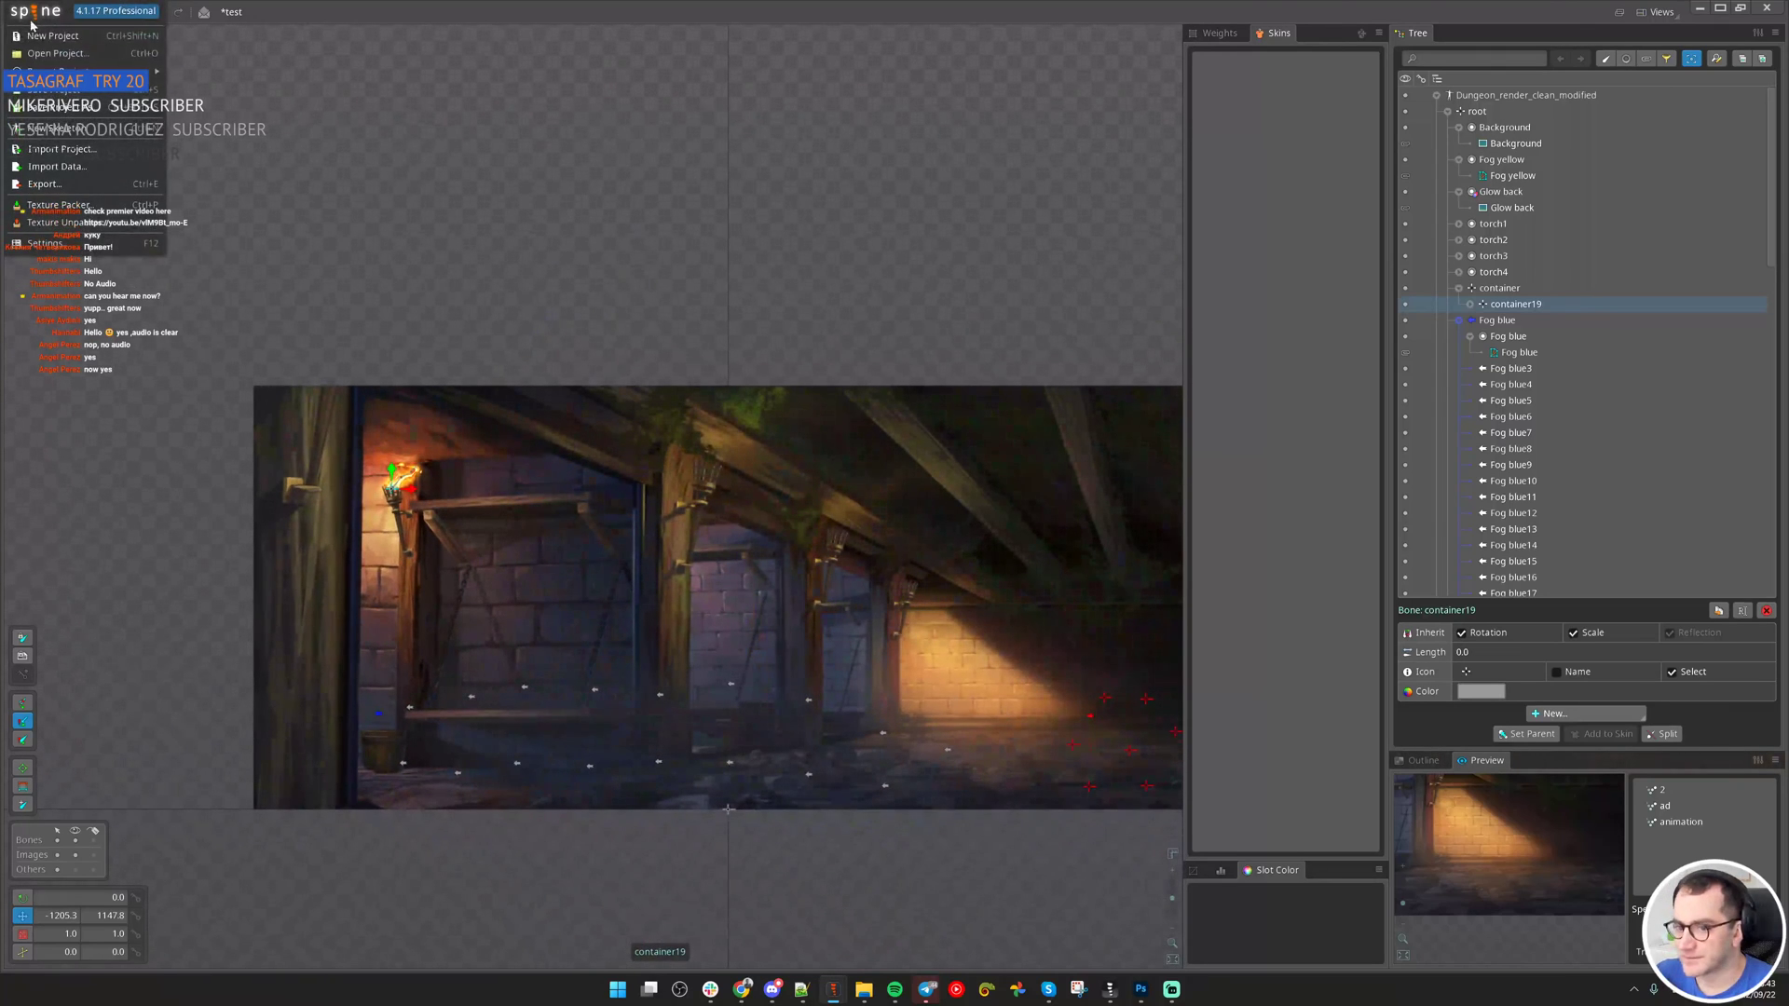
click(56, 149)
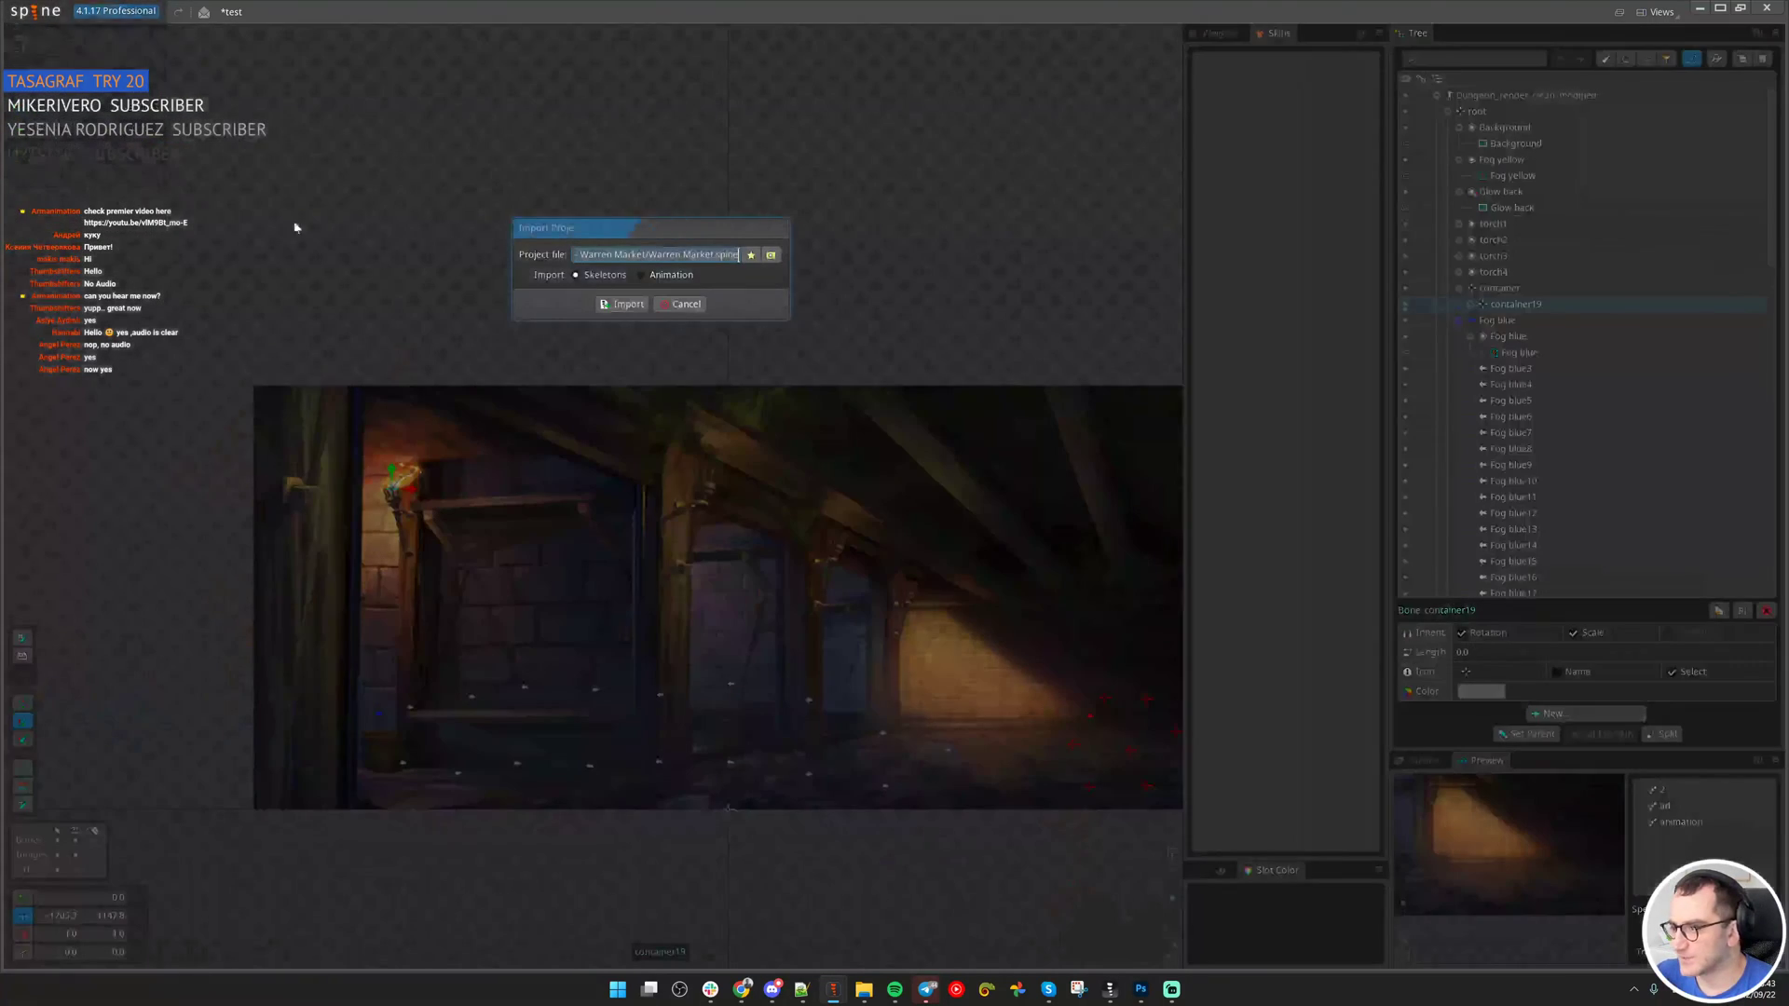
click(621, 305)
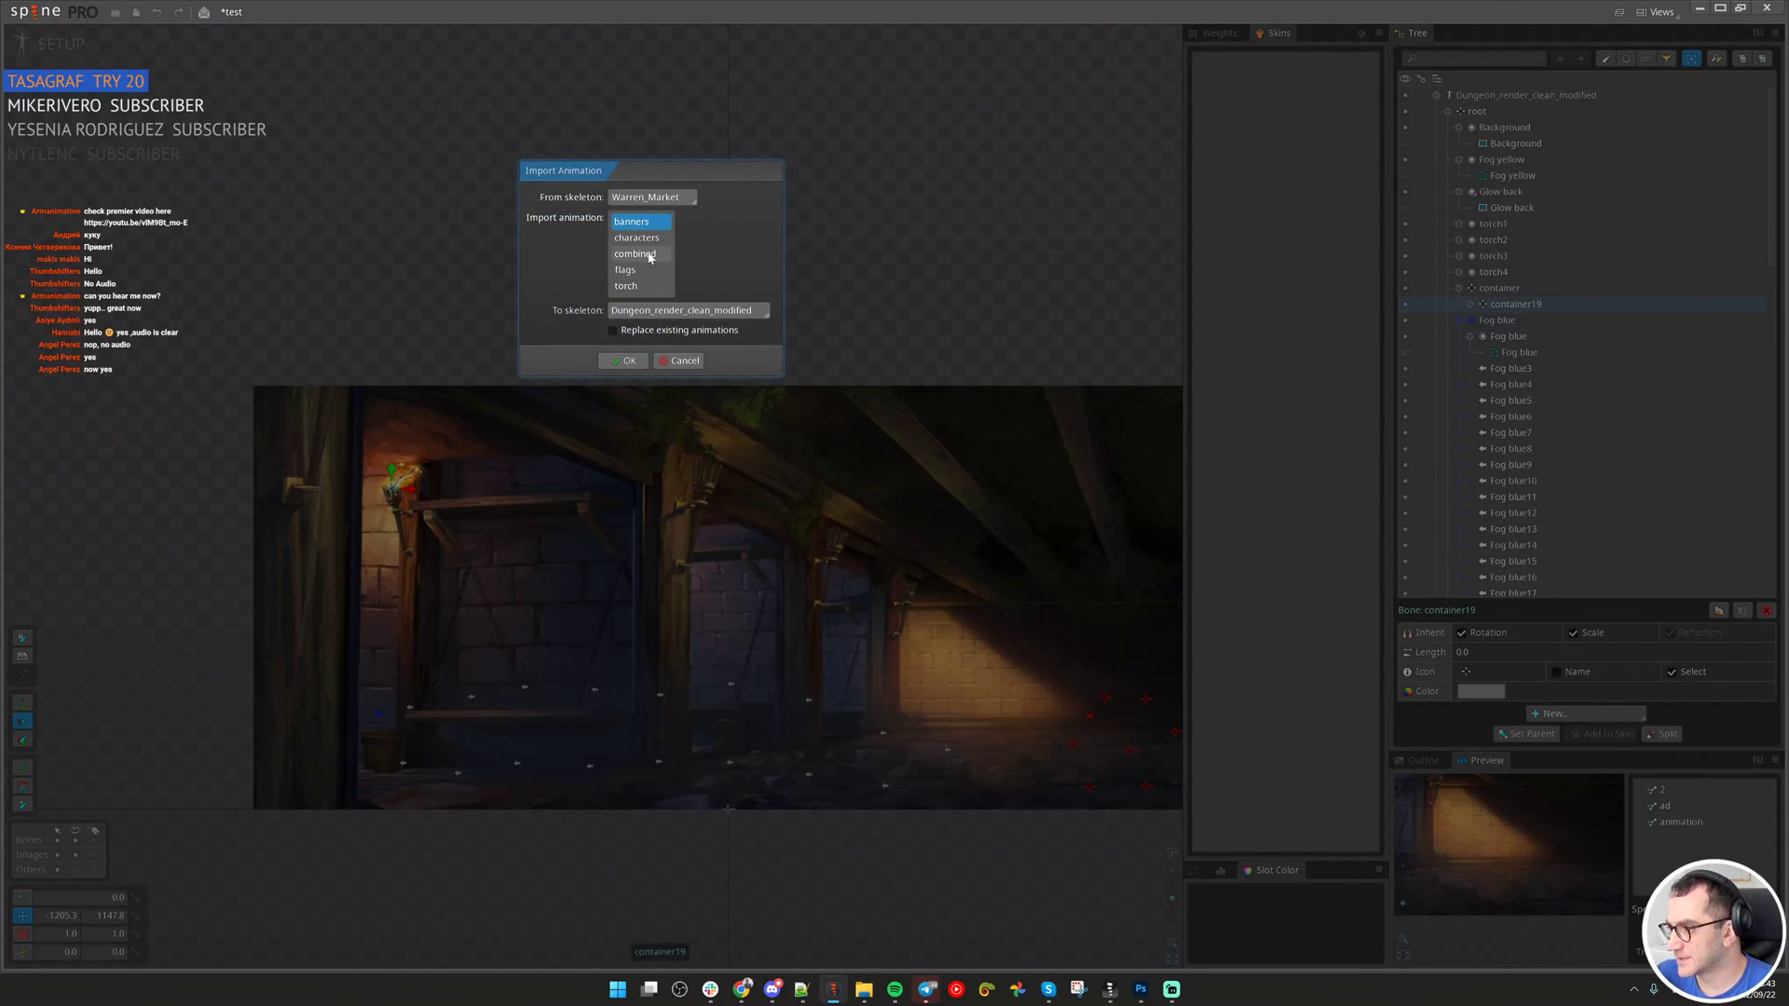
click(630, 361)
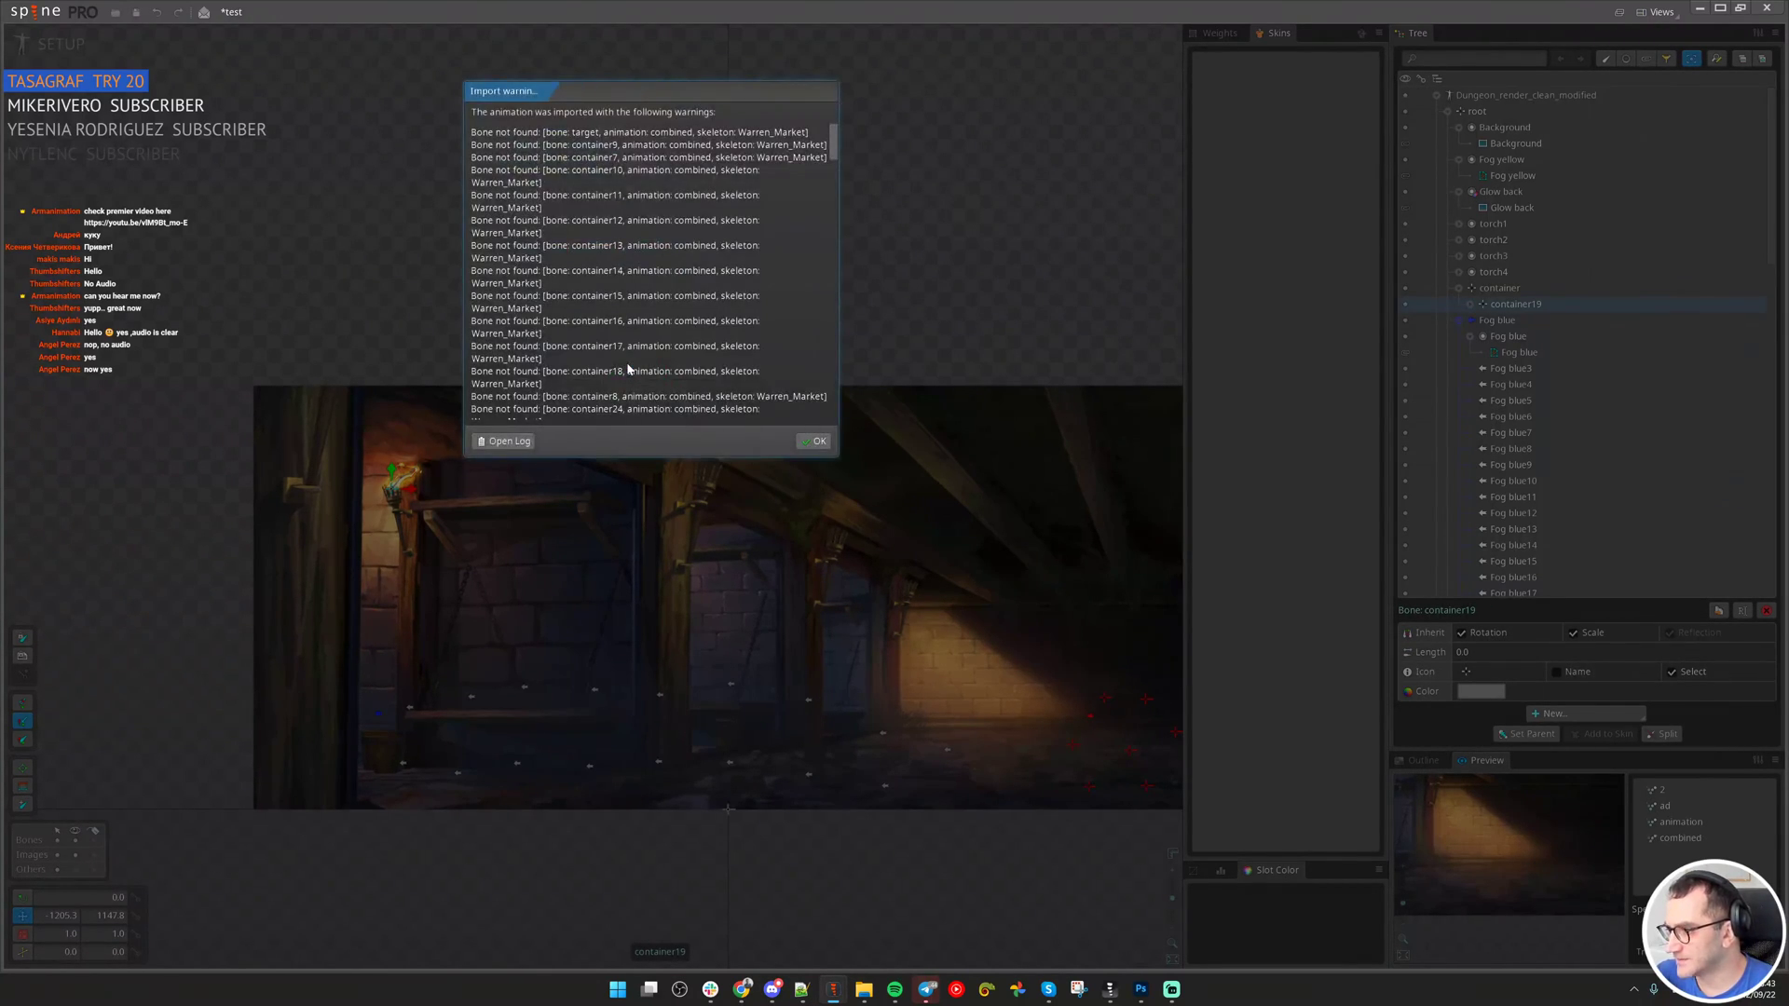
scroll(611, 319, down, 4)
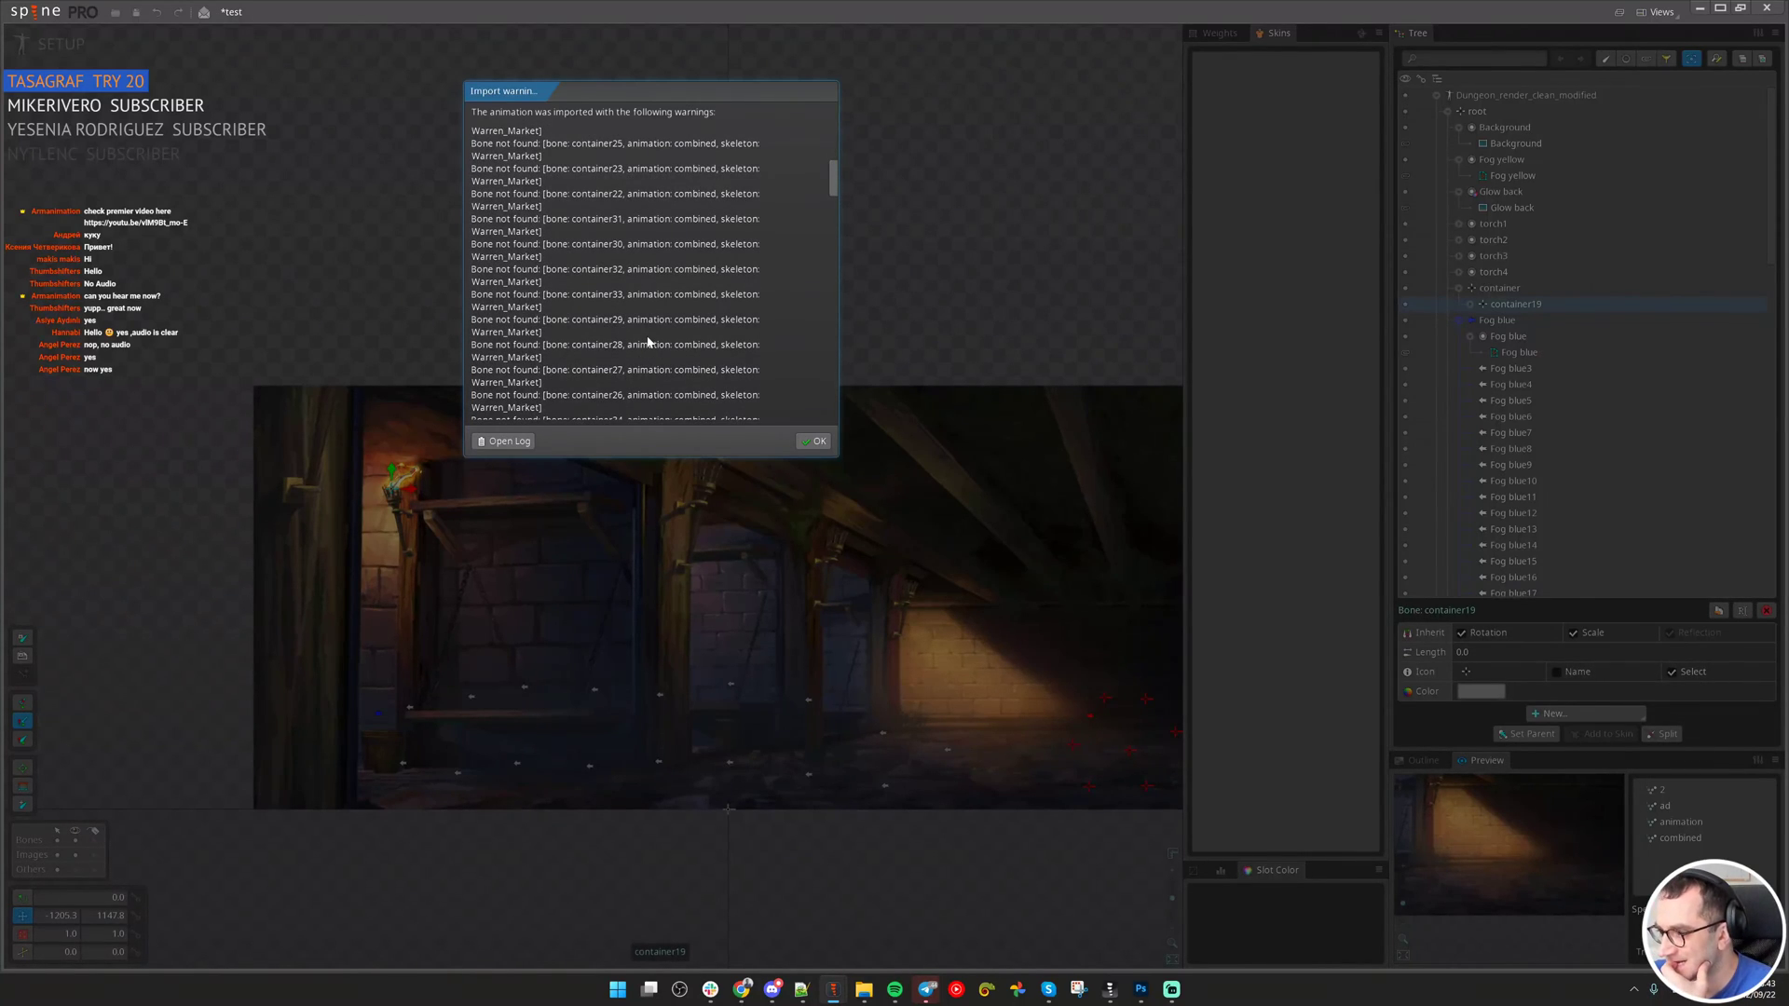
scroll(647, 342, up, 4)
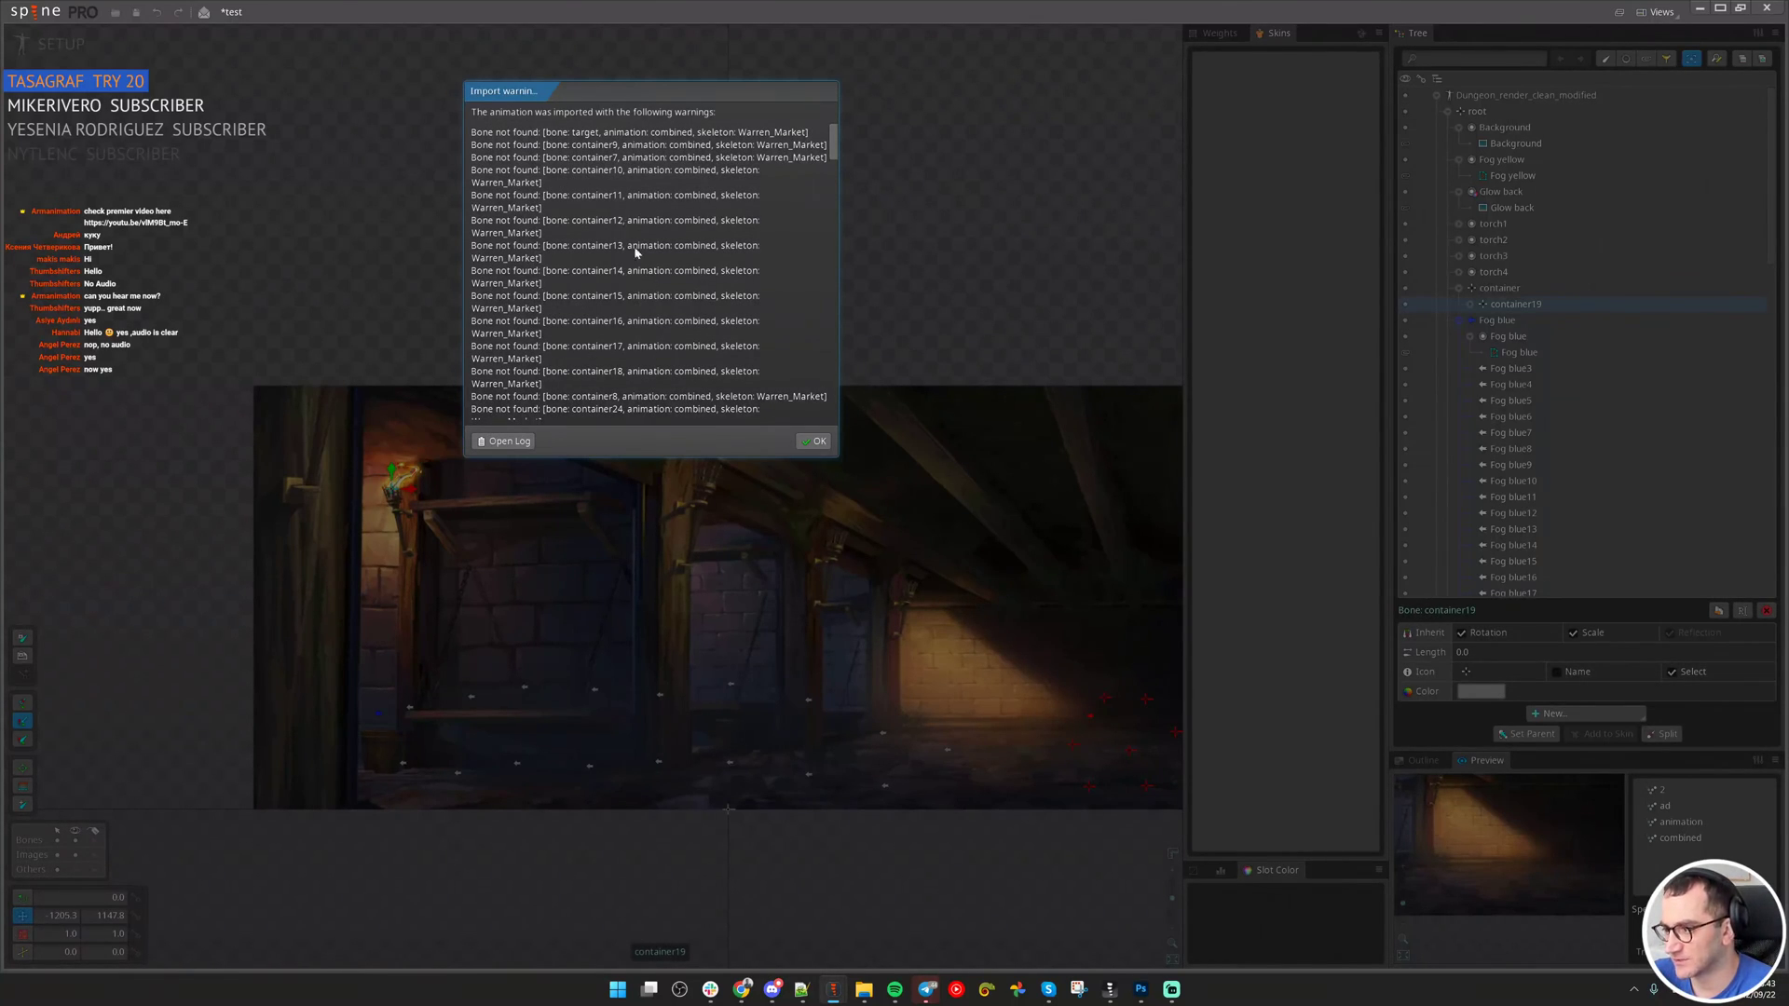
scroll(636, 251, down, 10)
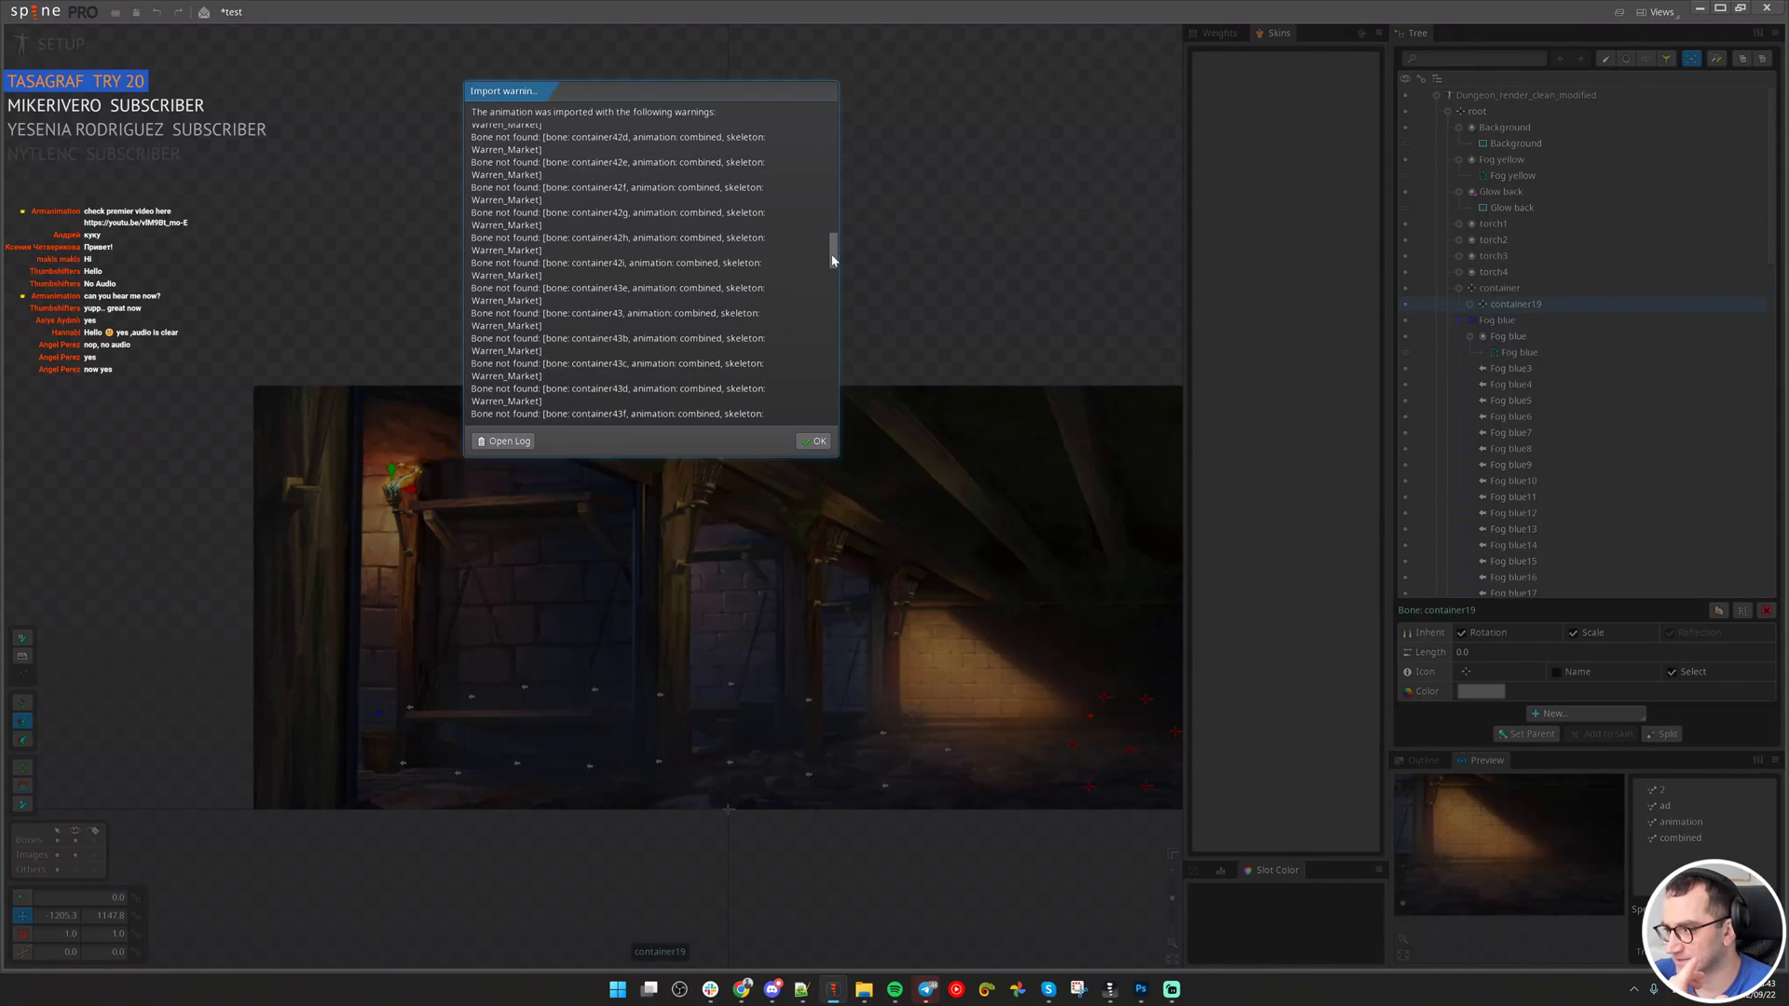
drag(832, 259, 828, 430)
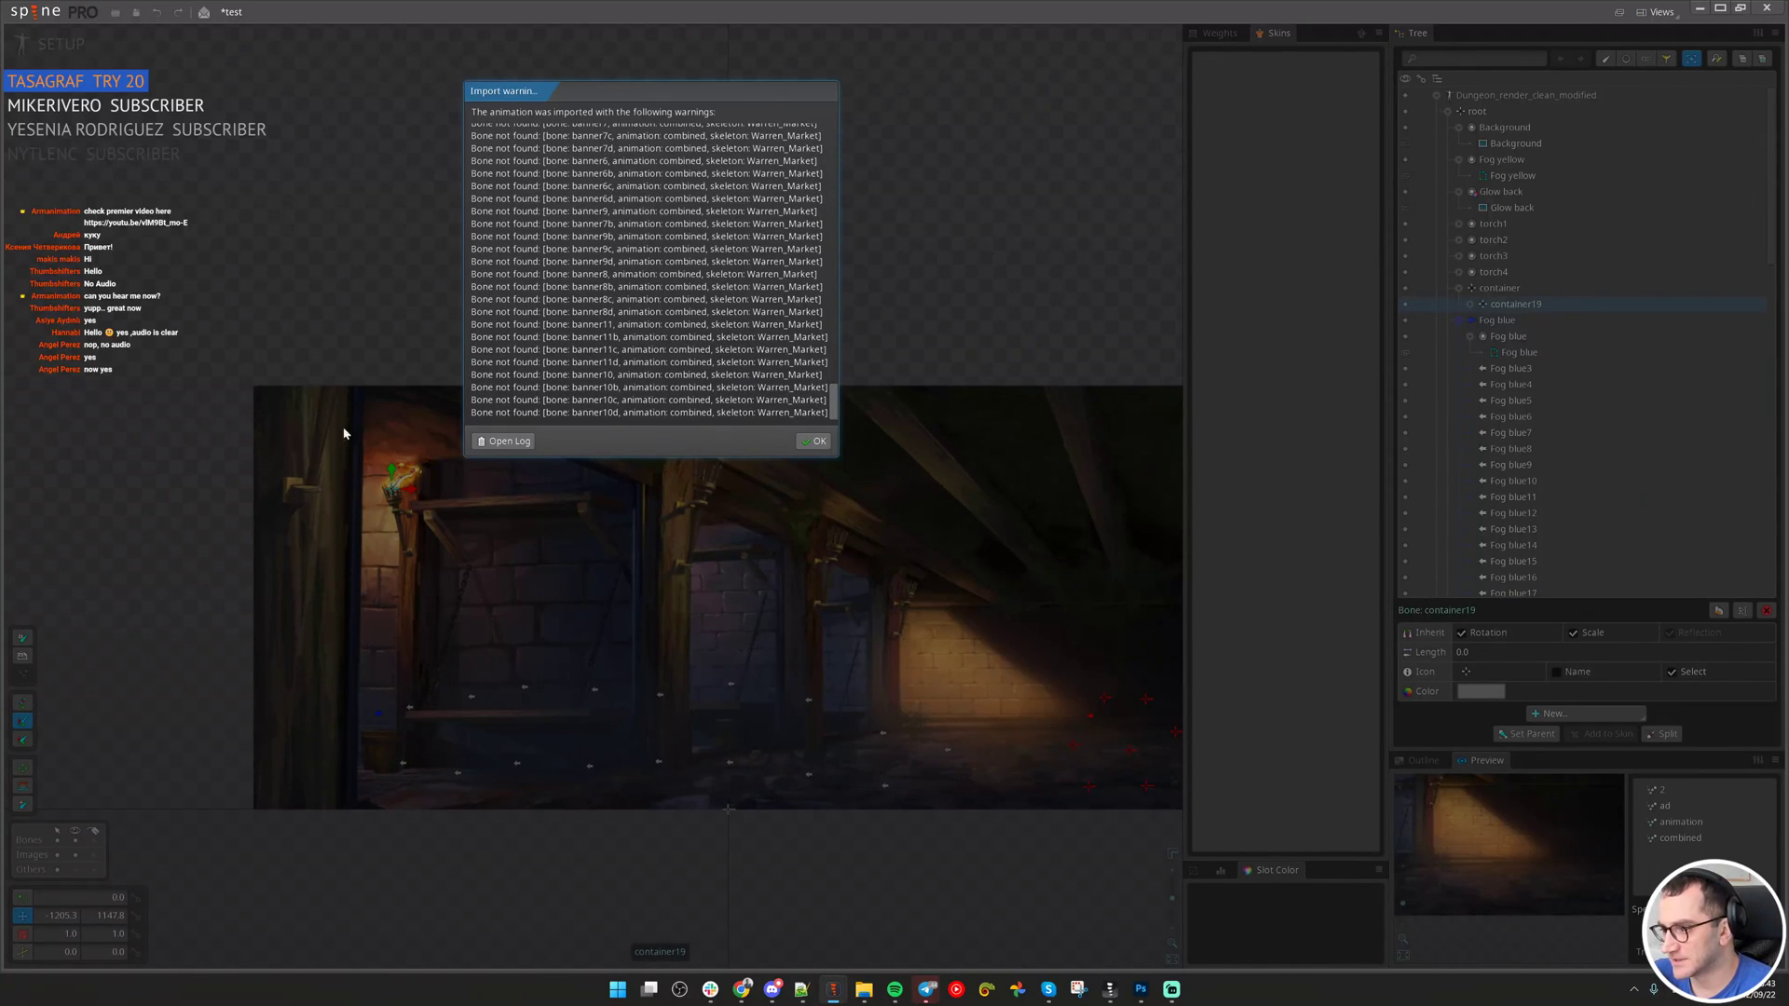
click(816, 442)
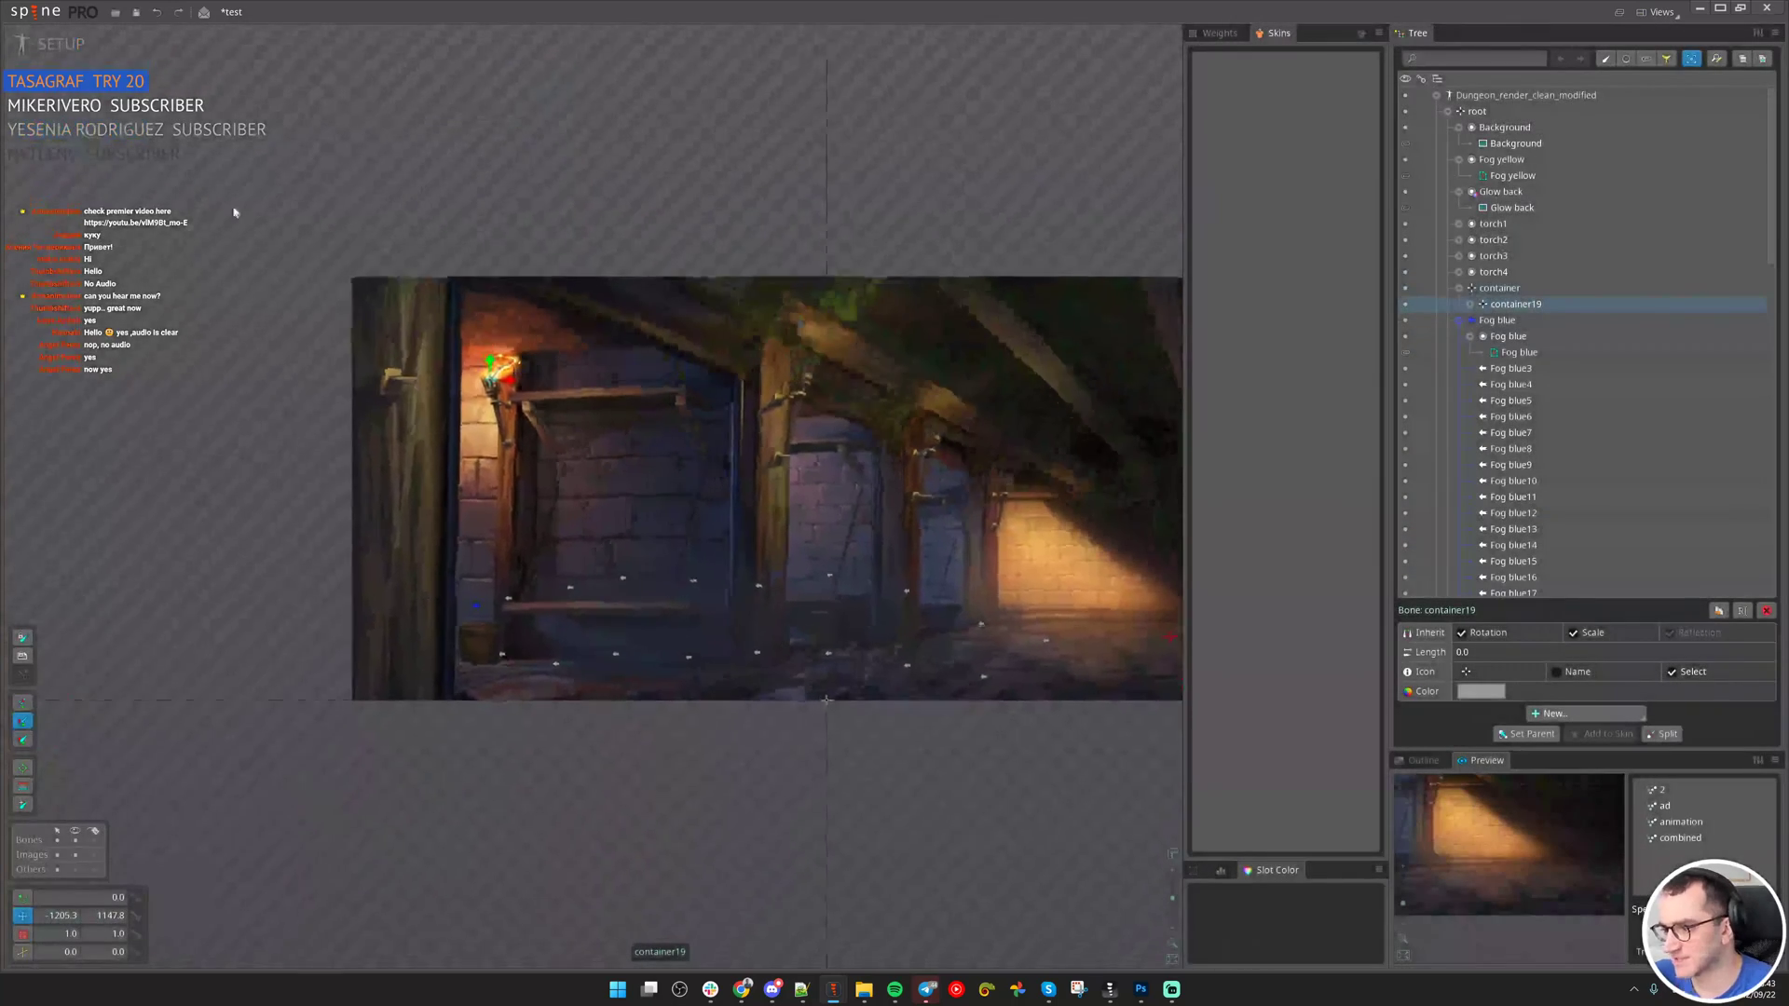
Play the combined animation in Animate mode, examine the flame on the wall torch up close, and inspect its fire/1 slot.
click(56, 43)
key(d)
scroll(522, 228, up, 3)
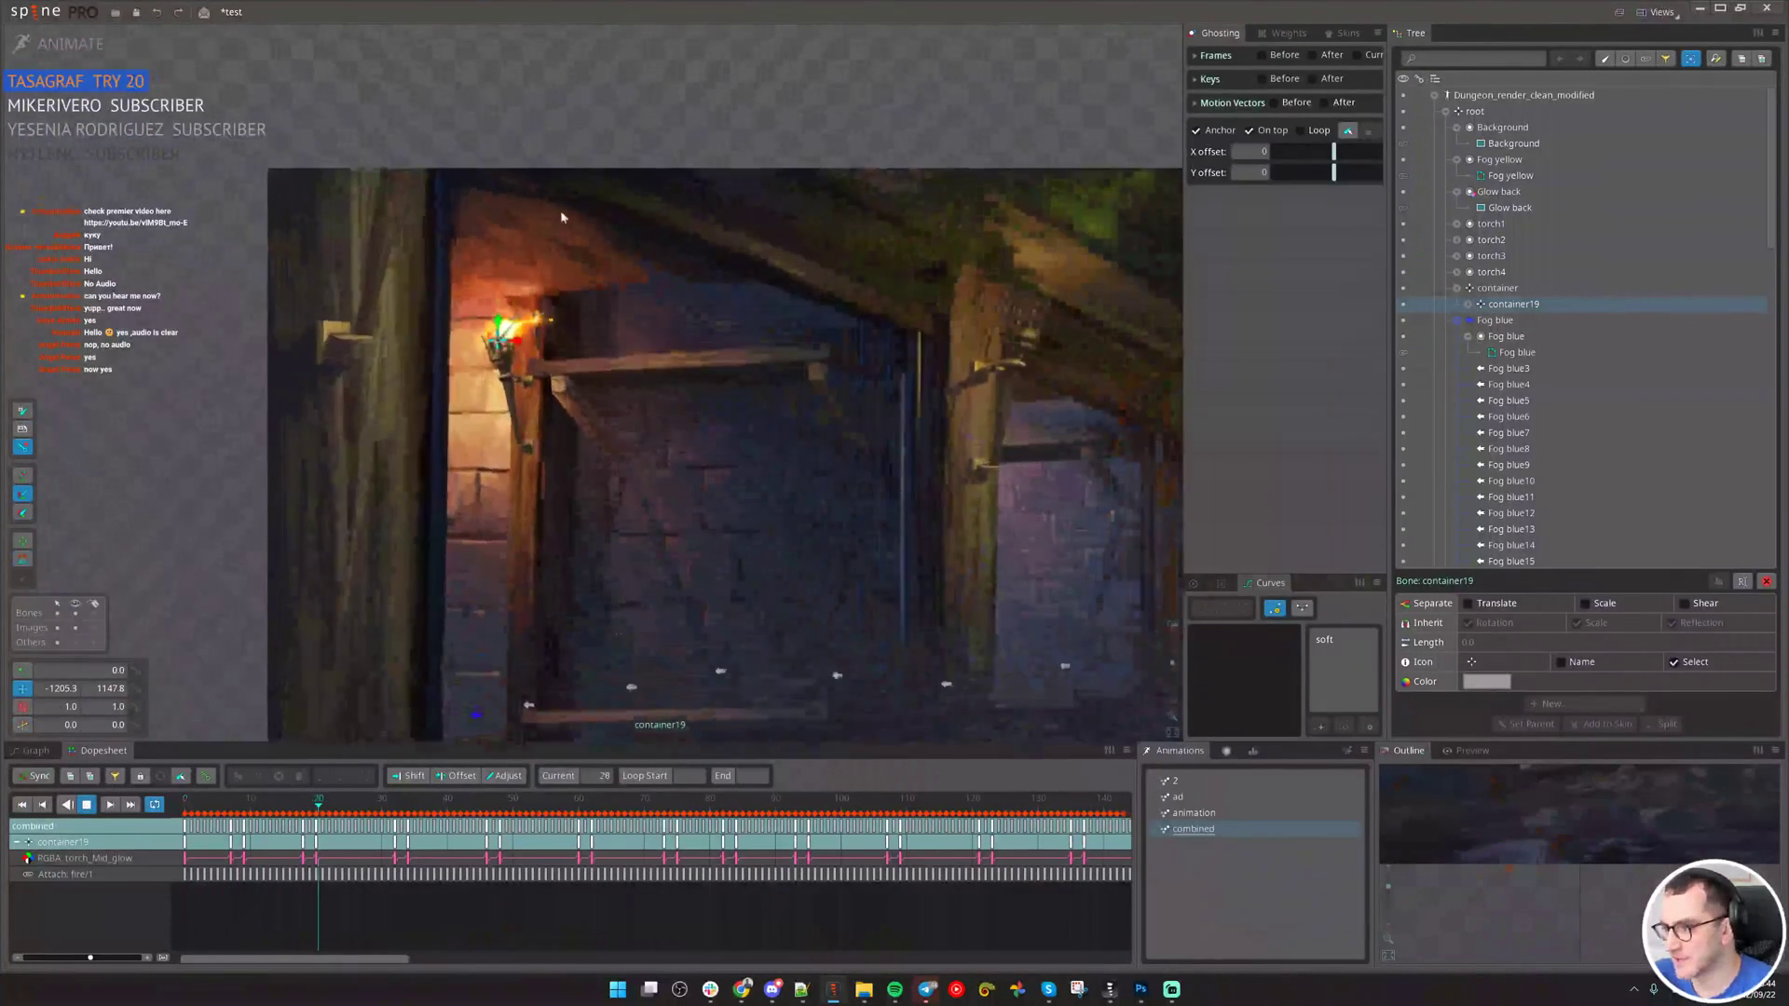
scroll(595, 175, up, 2)
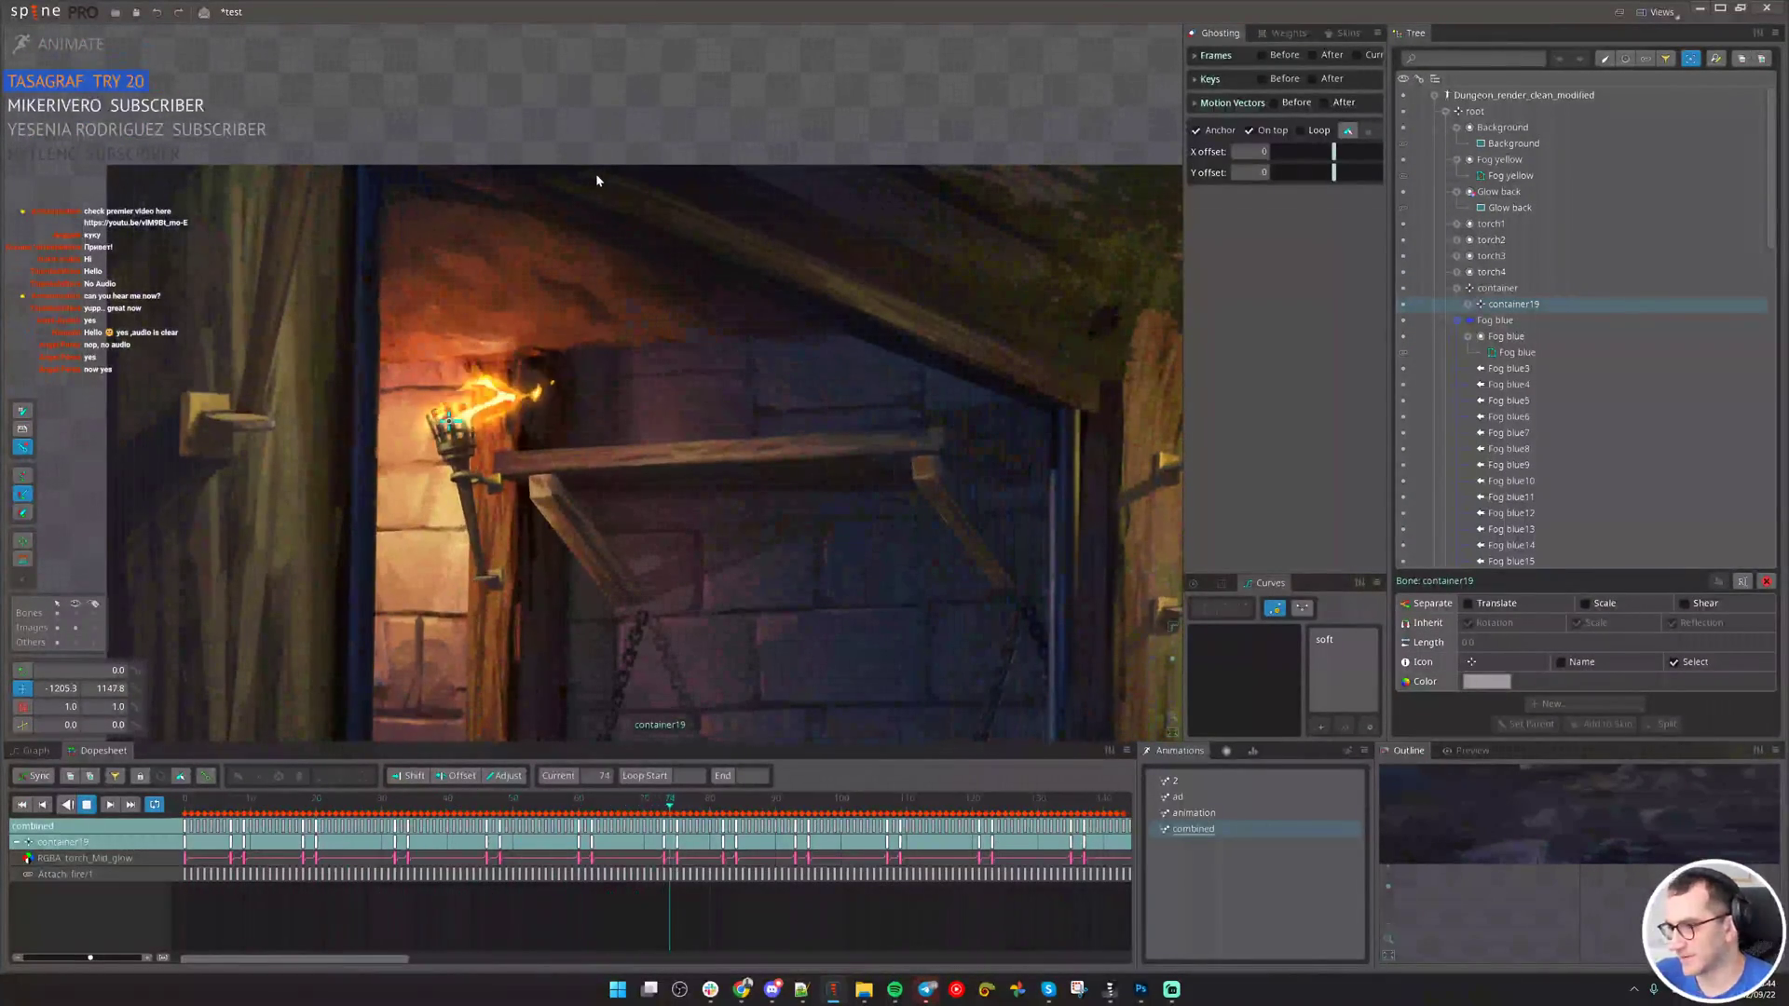
scroll(441, 380, up, 3)
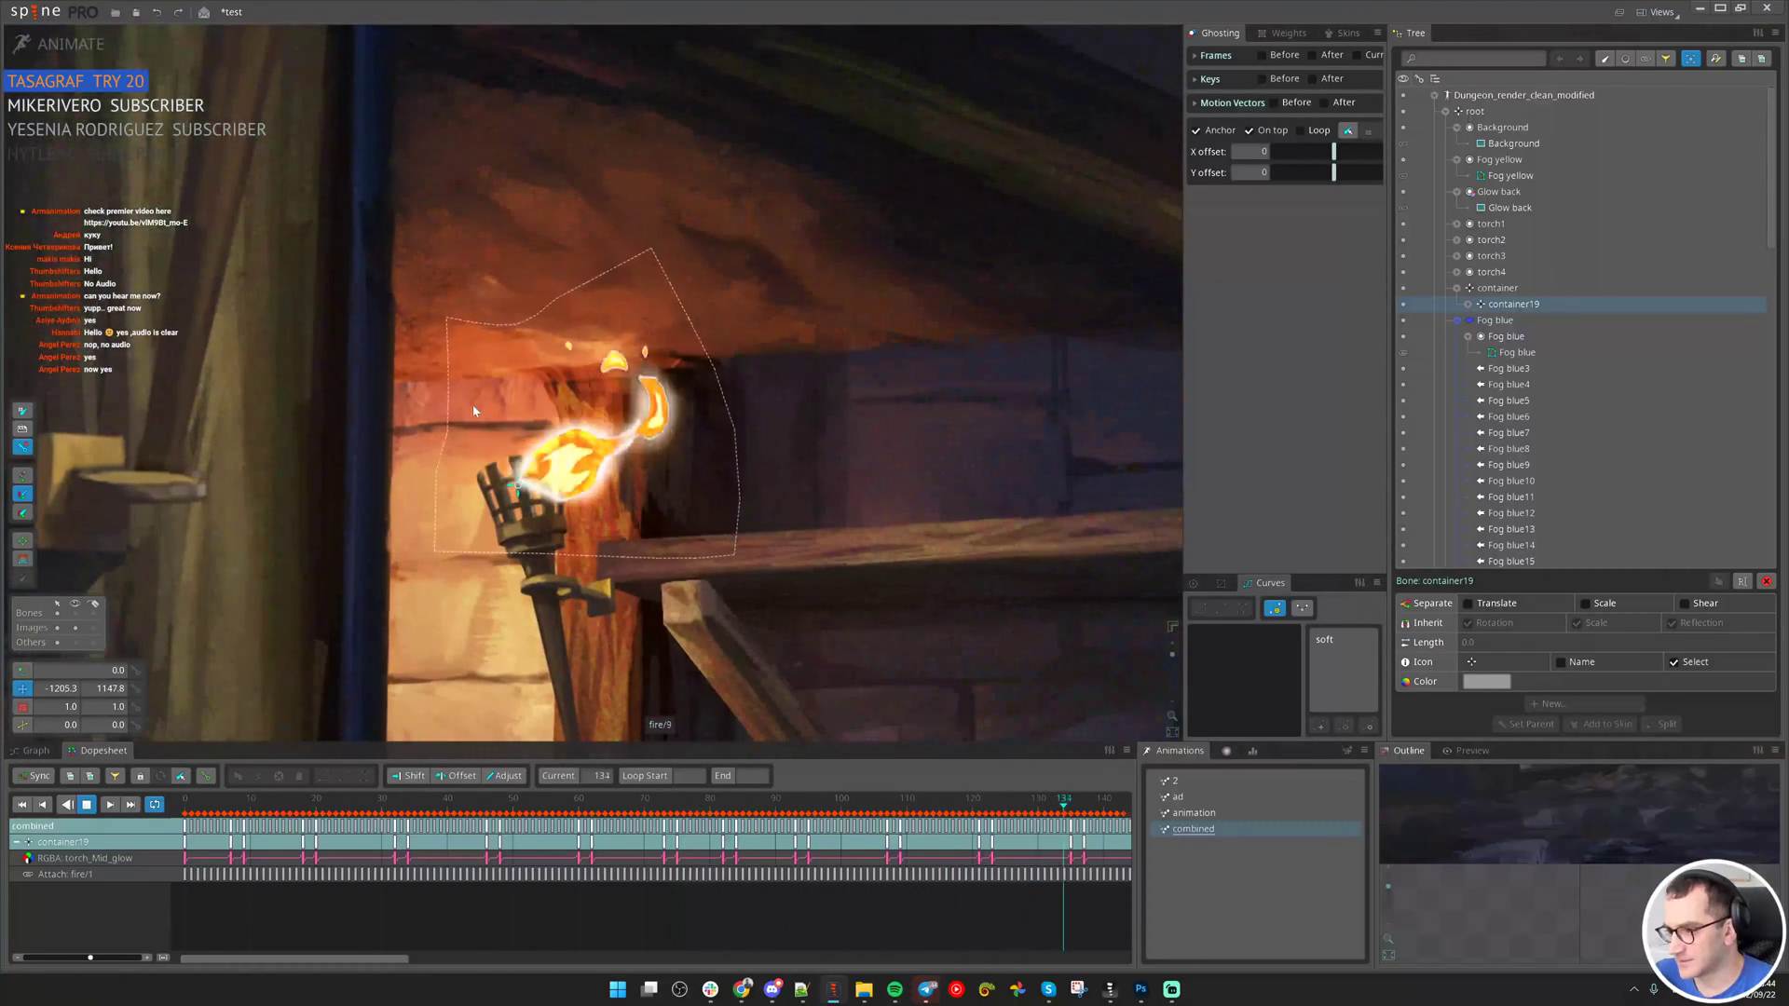
click(429, 473)
key(space)
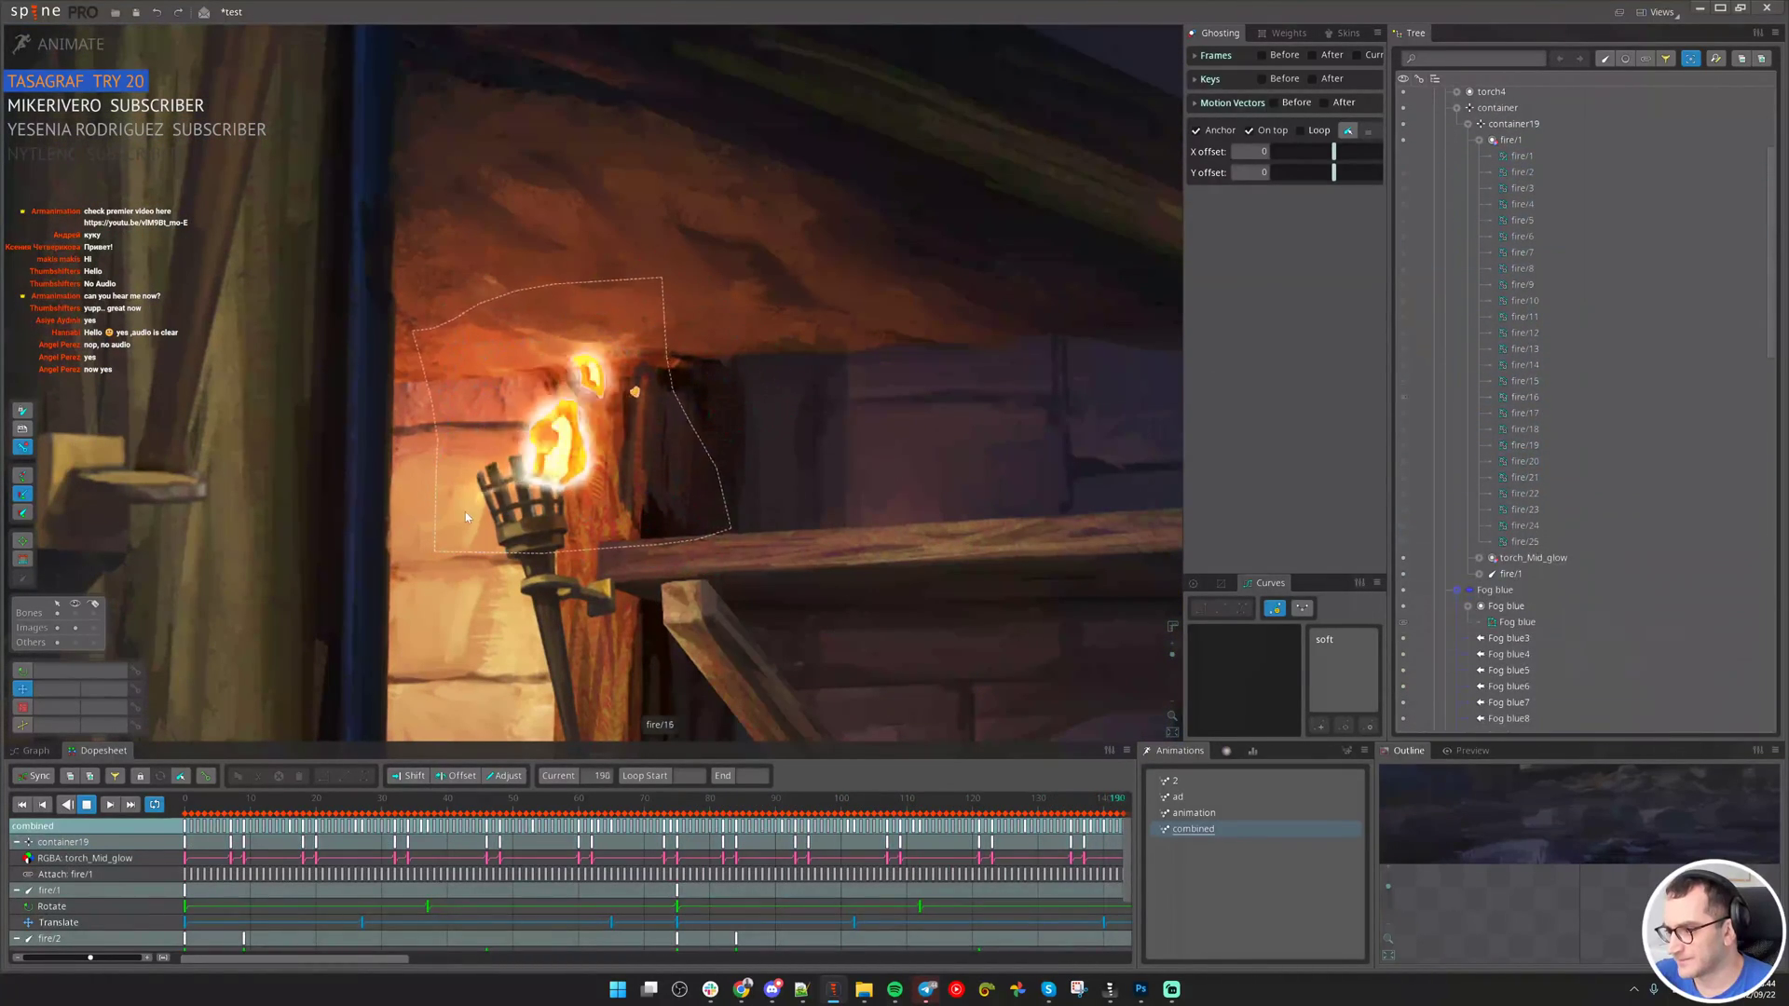
scroll(634, 391, down, 4)
drag(950, 447, 713, 408)
Switch to File Explorer, view the flame frames in Warren Market's images/fire folder, and return to Spine.
click(864, 990)
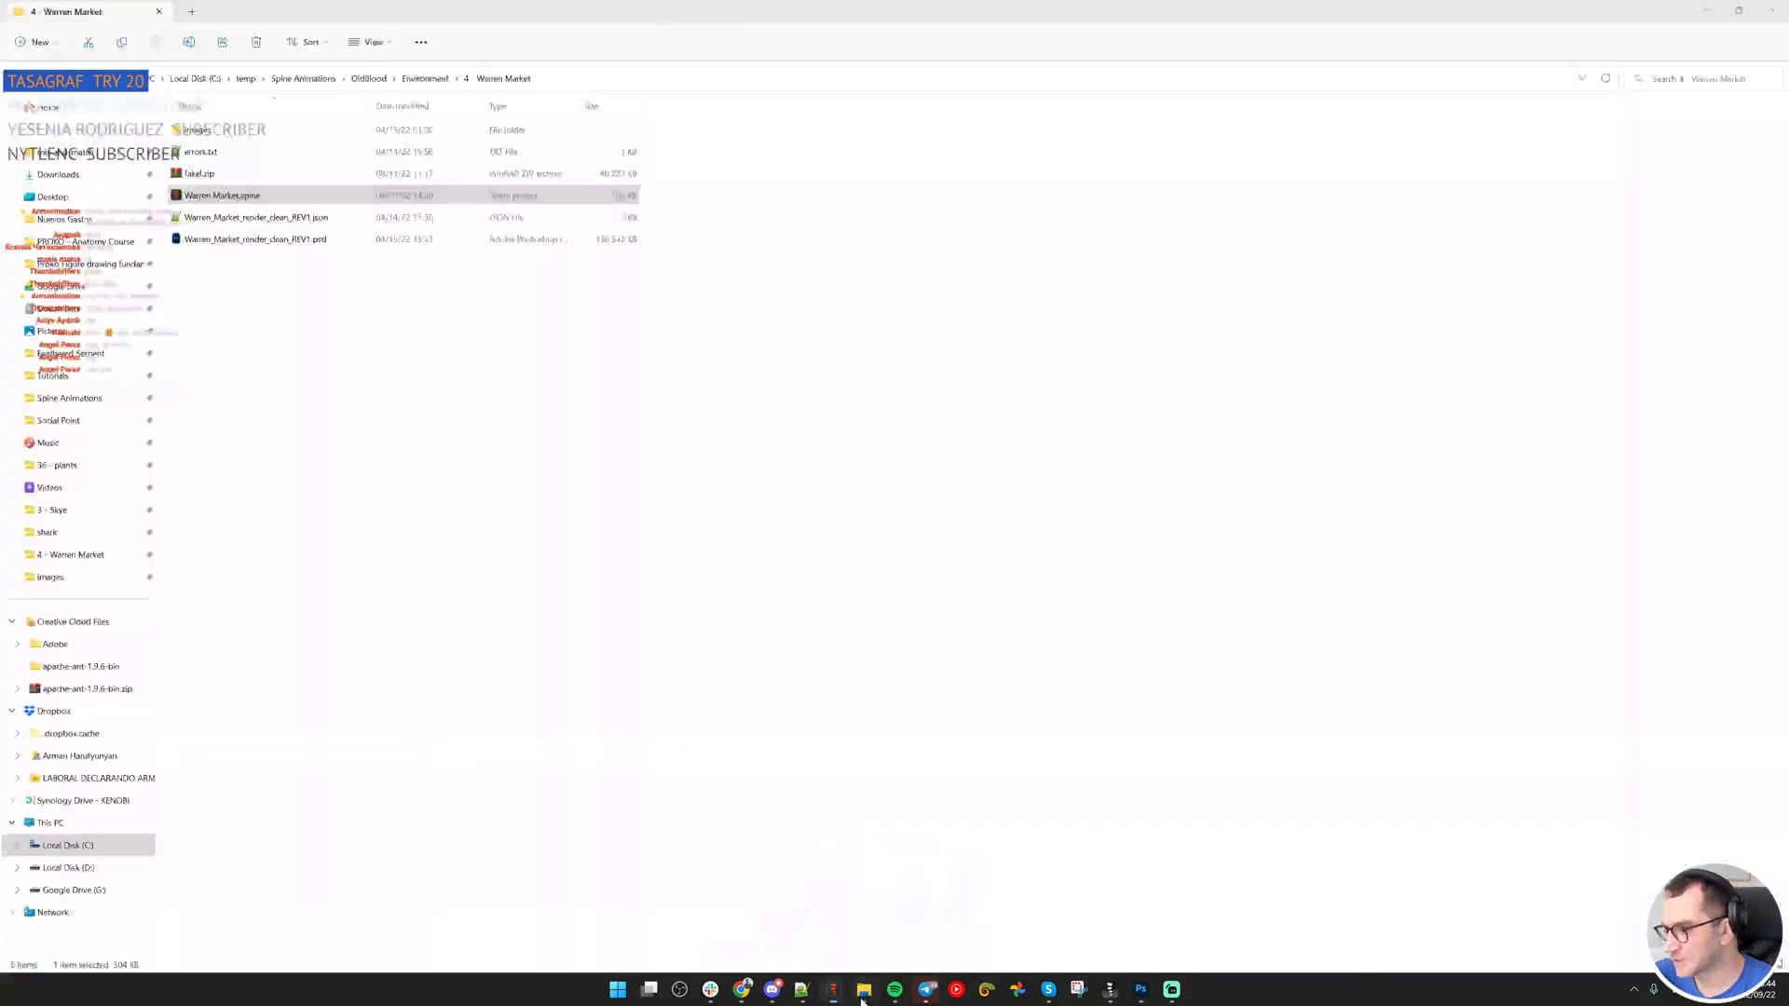
double_click(200, 130)
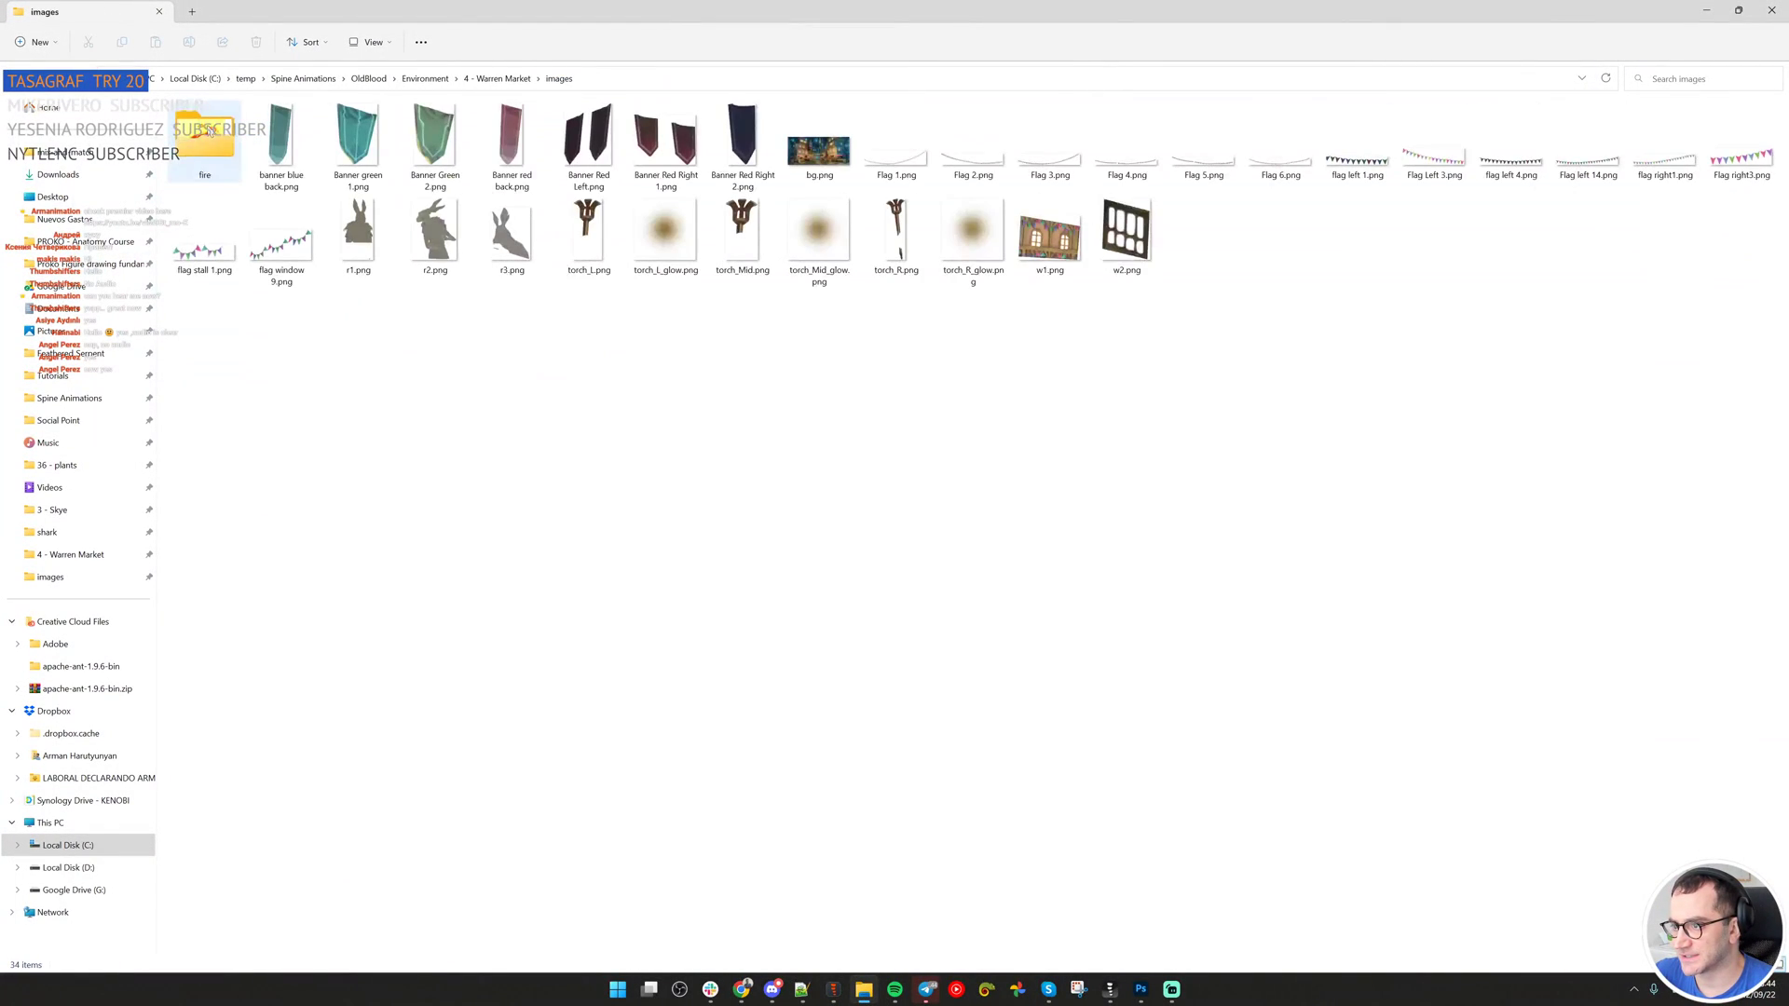
double_click(200, 135)
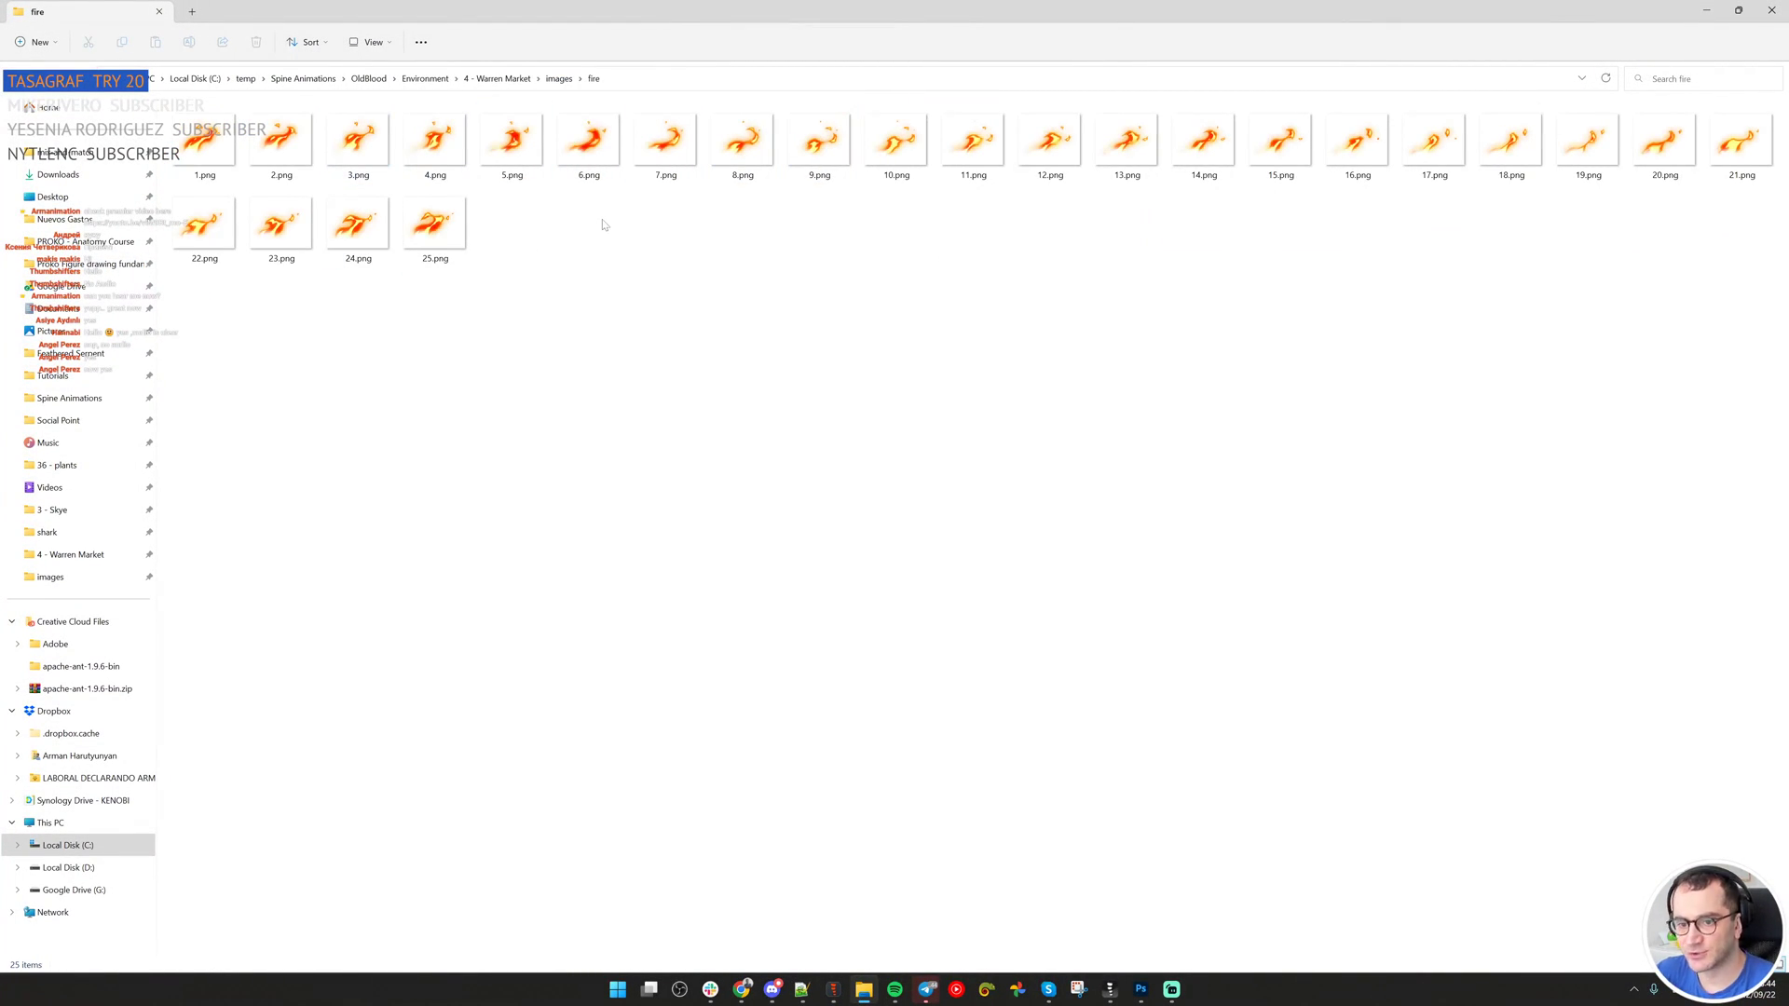
click(862, 995)
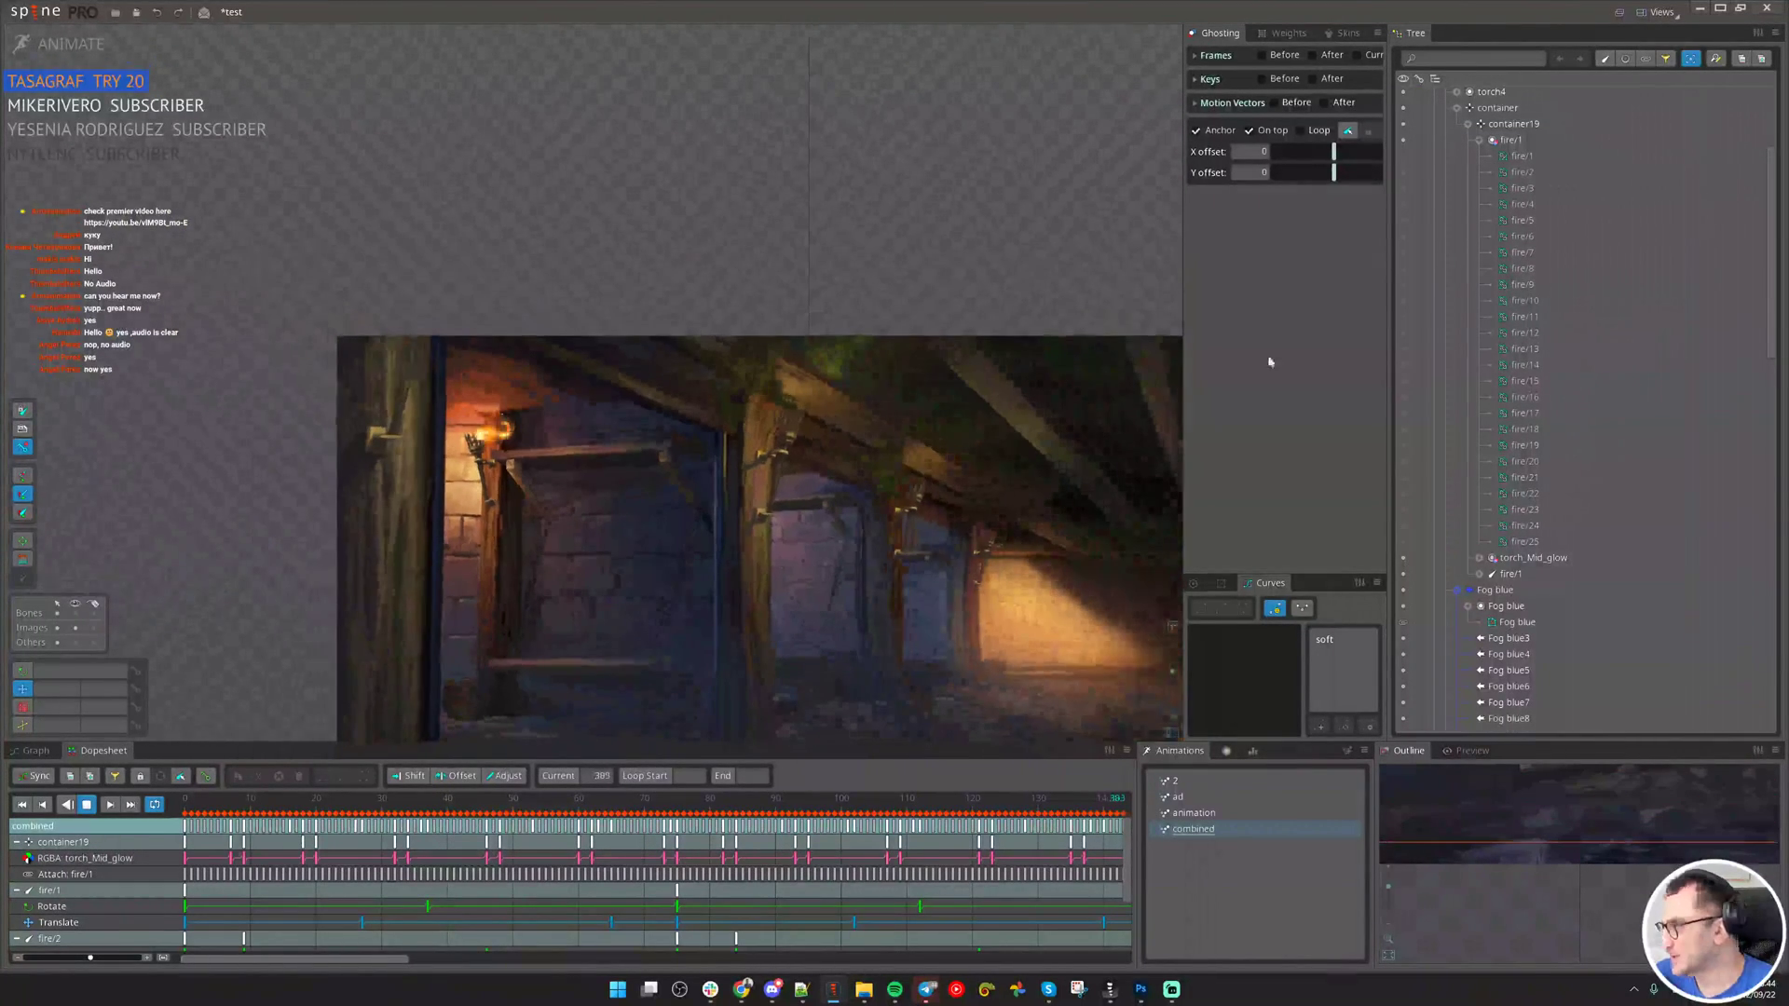
drag(877, 485, 807, 374)
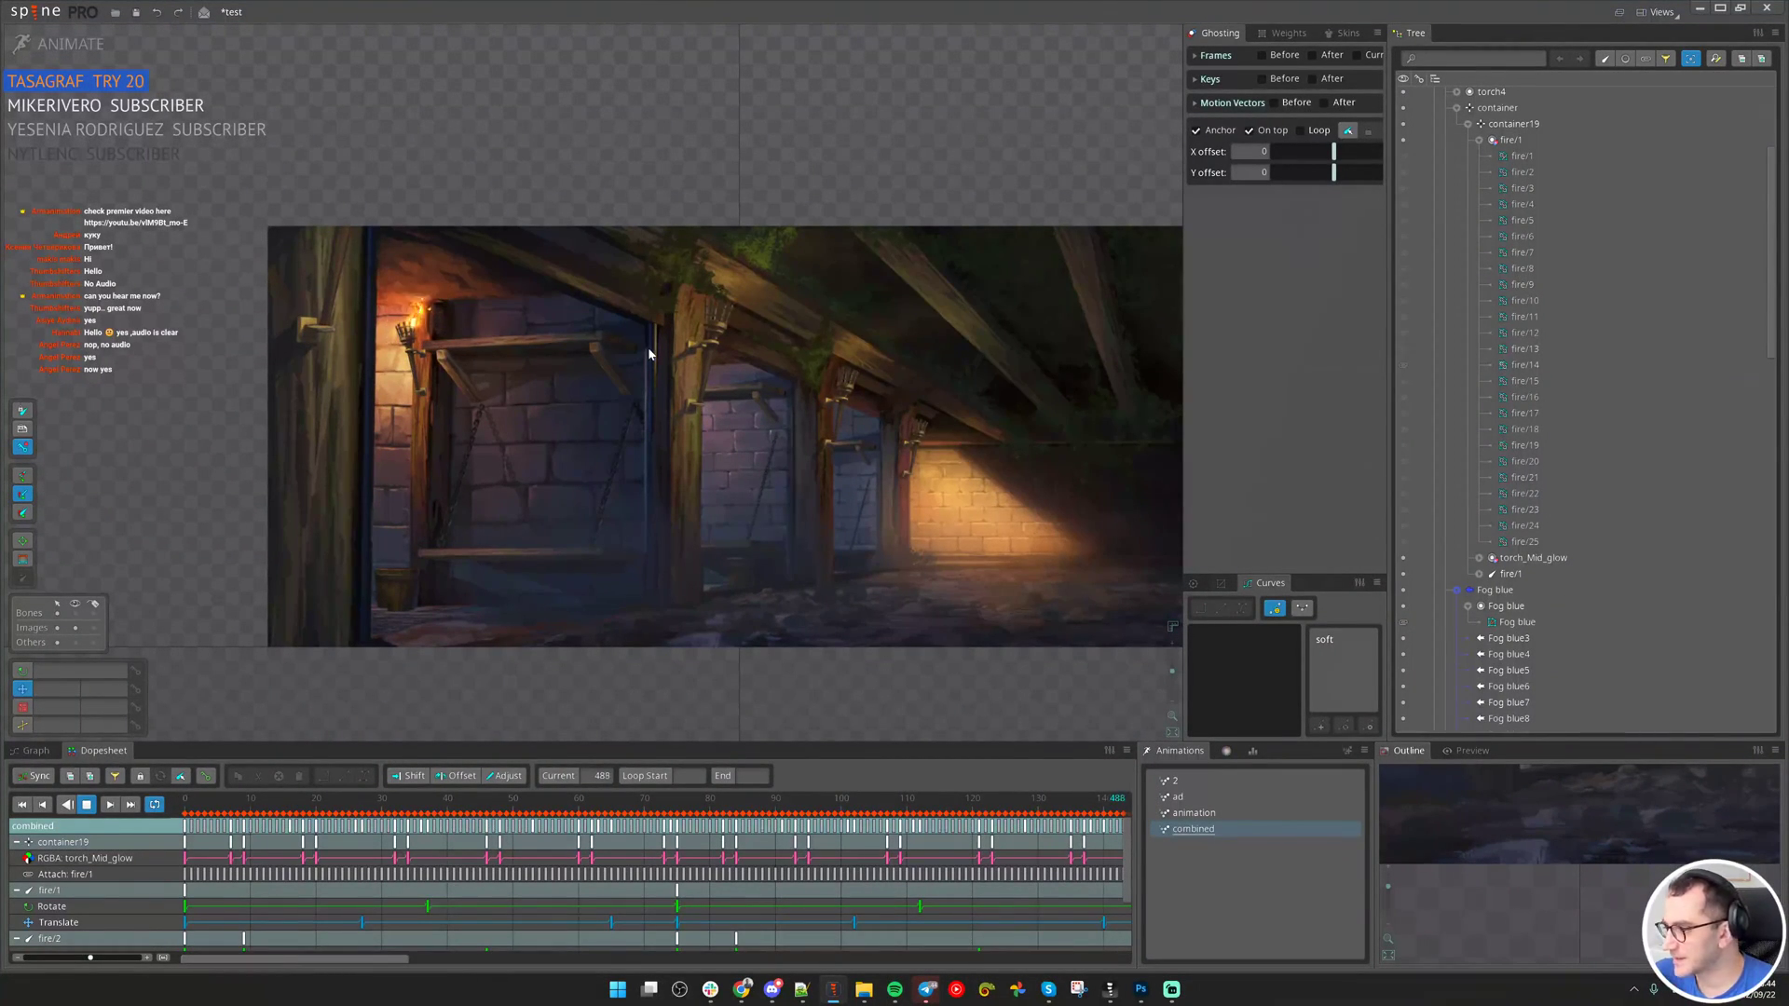
scroll(647, 346, down, 1)
drag(598, 370, 547, 407)
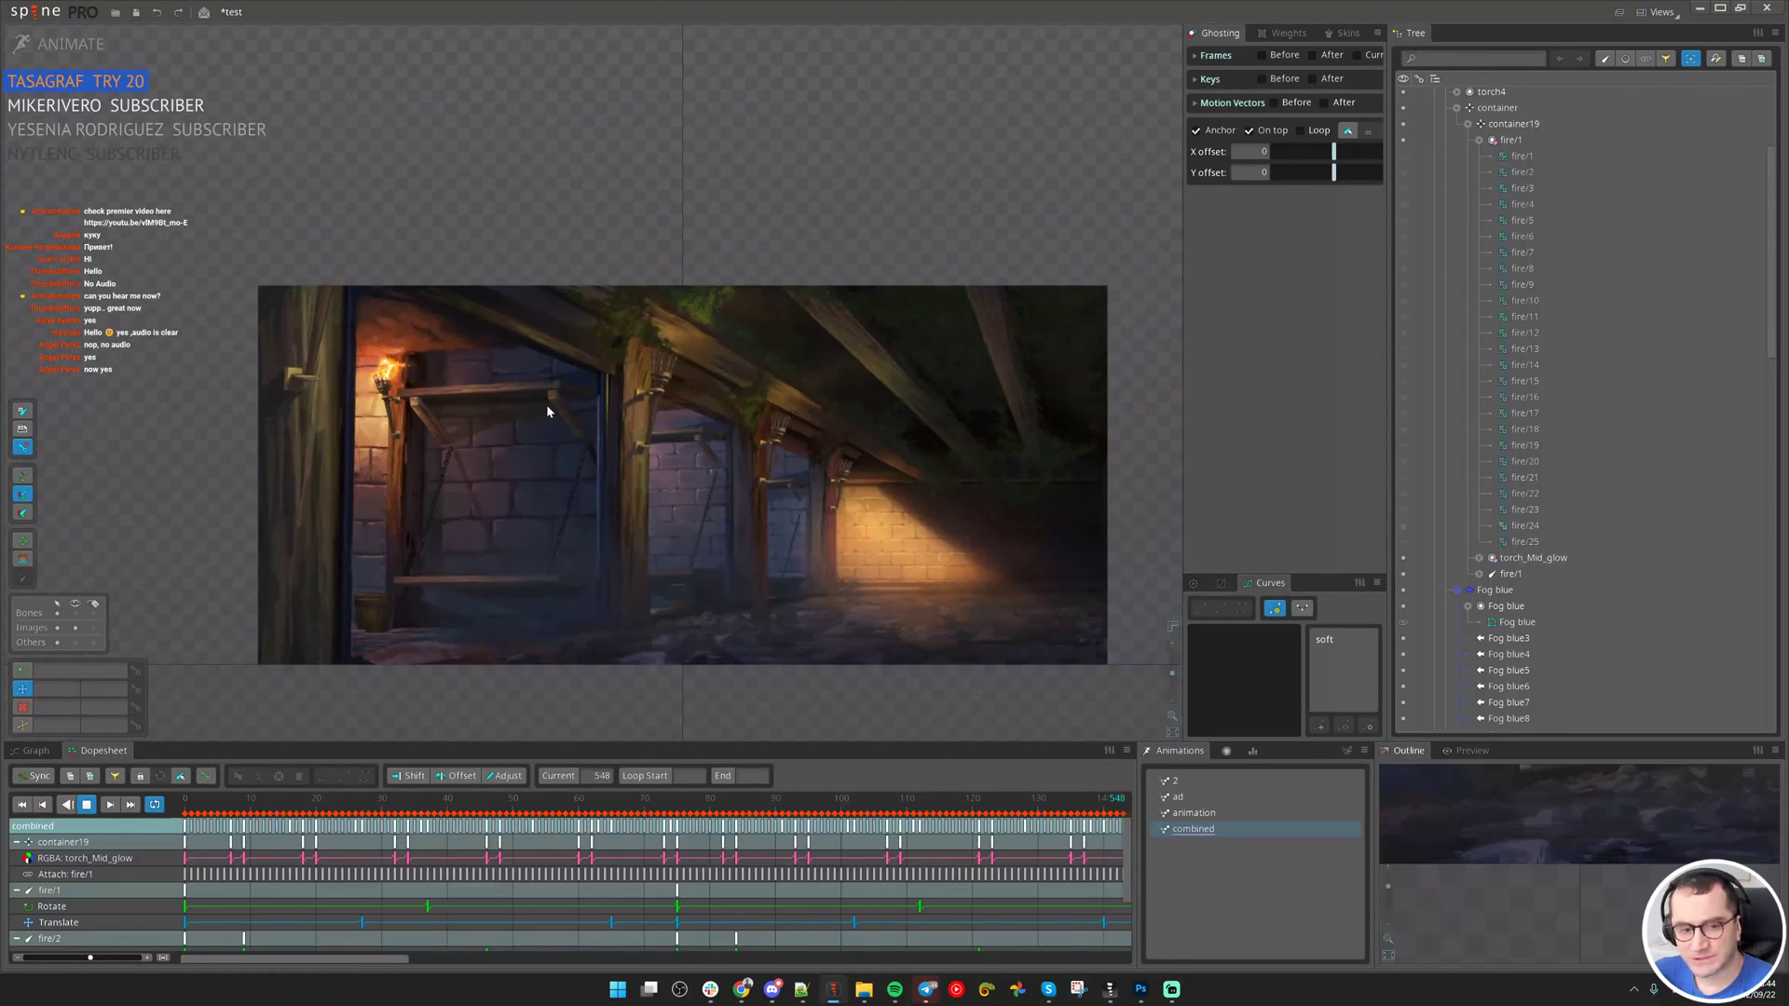